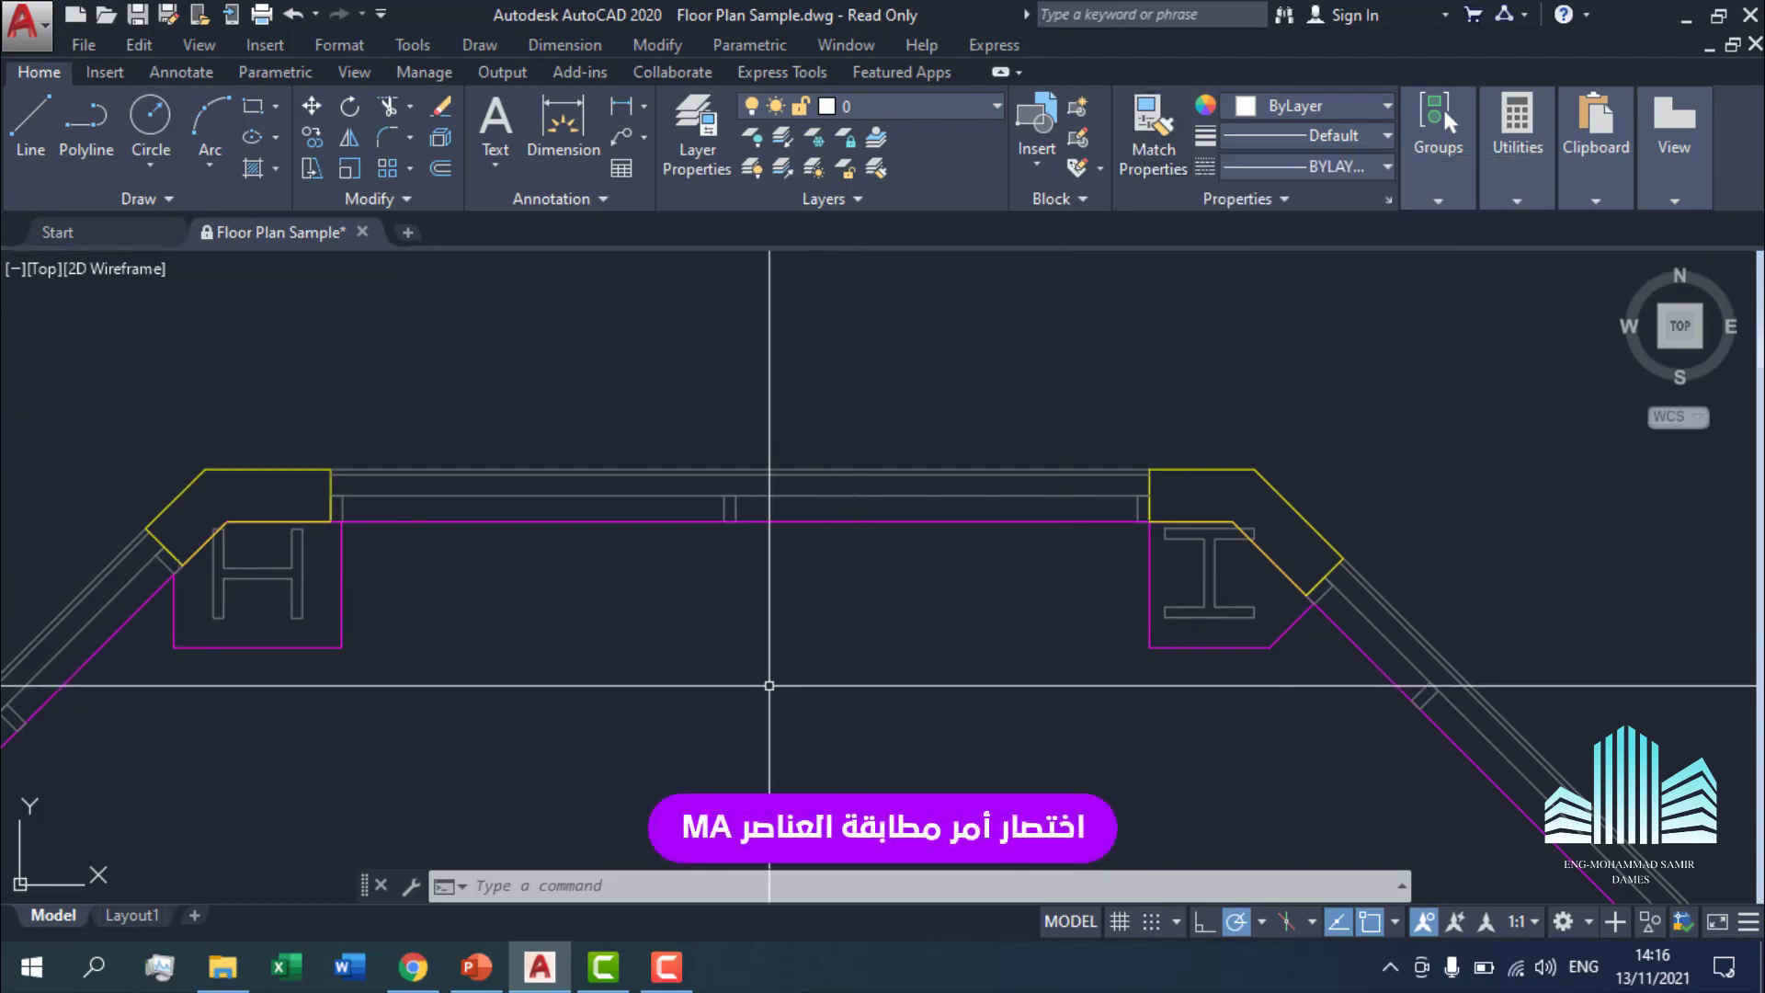
Match the properties of the long magenta wall line onto the upper edge of the yellow block above the I-shaped column.
type("MA")
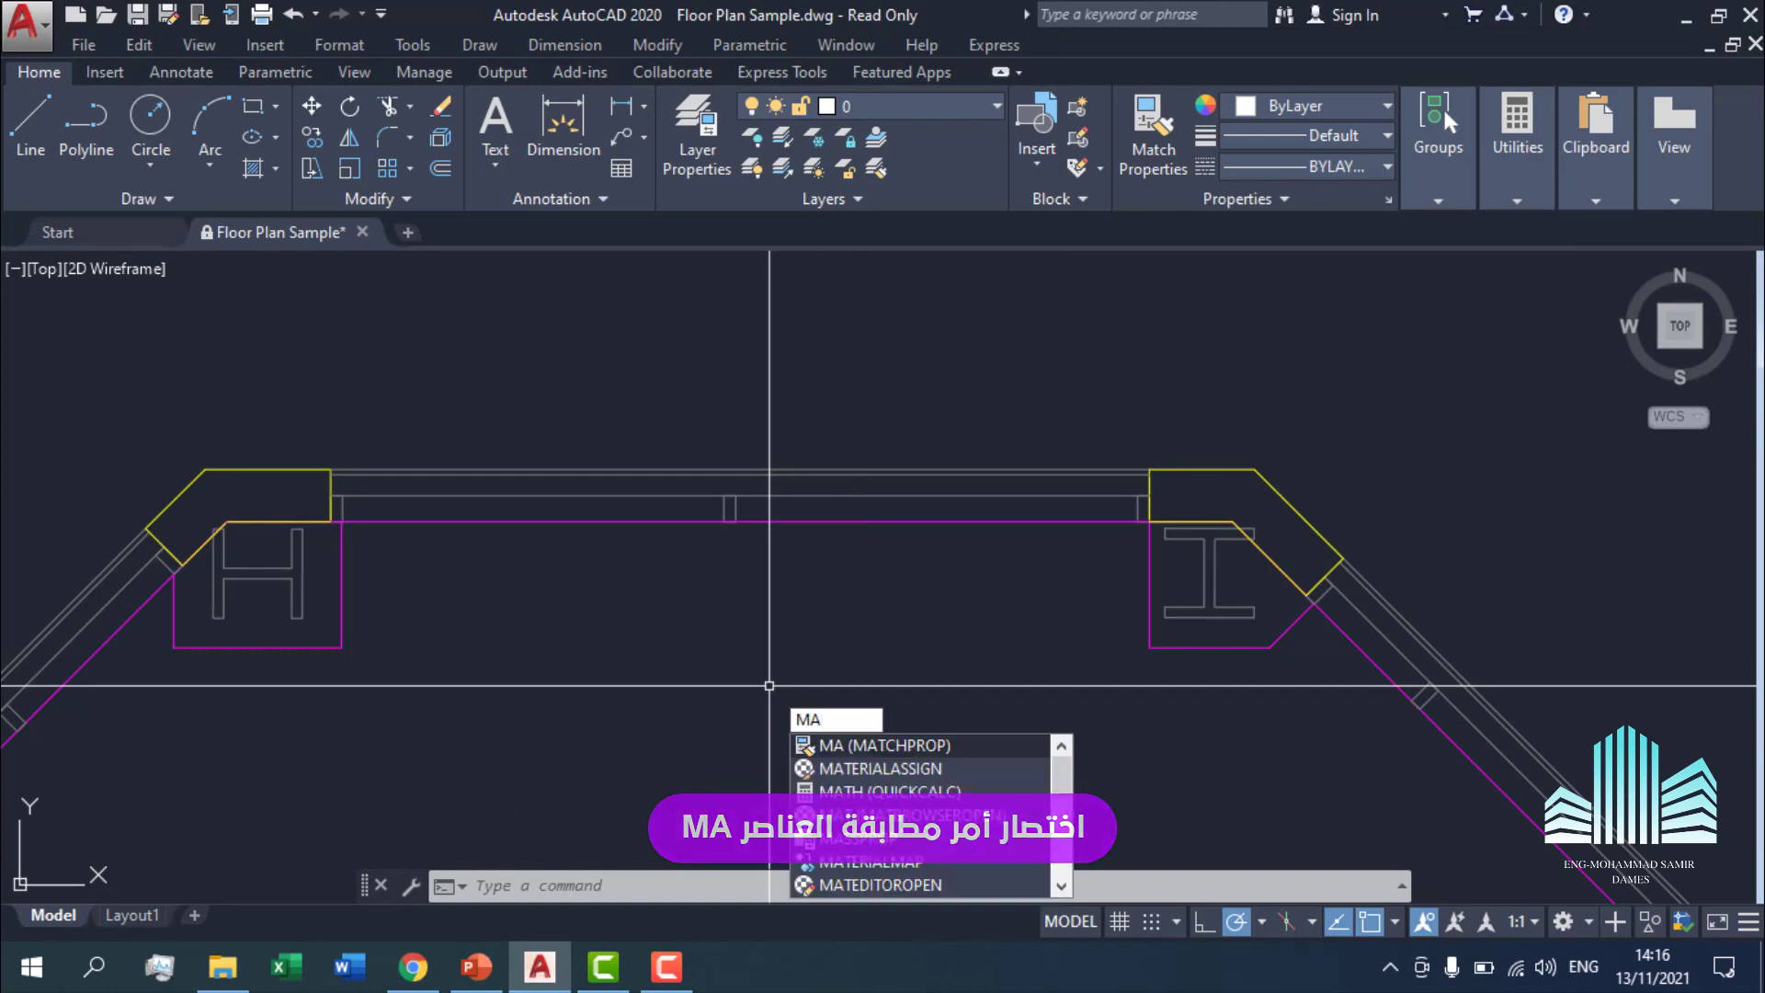
key("Return")
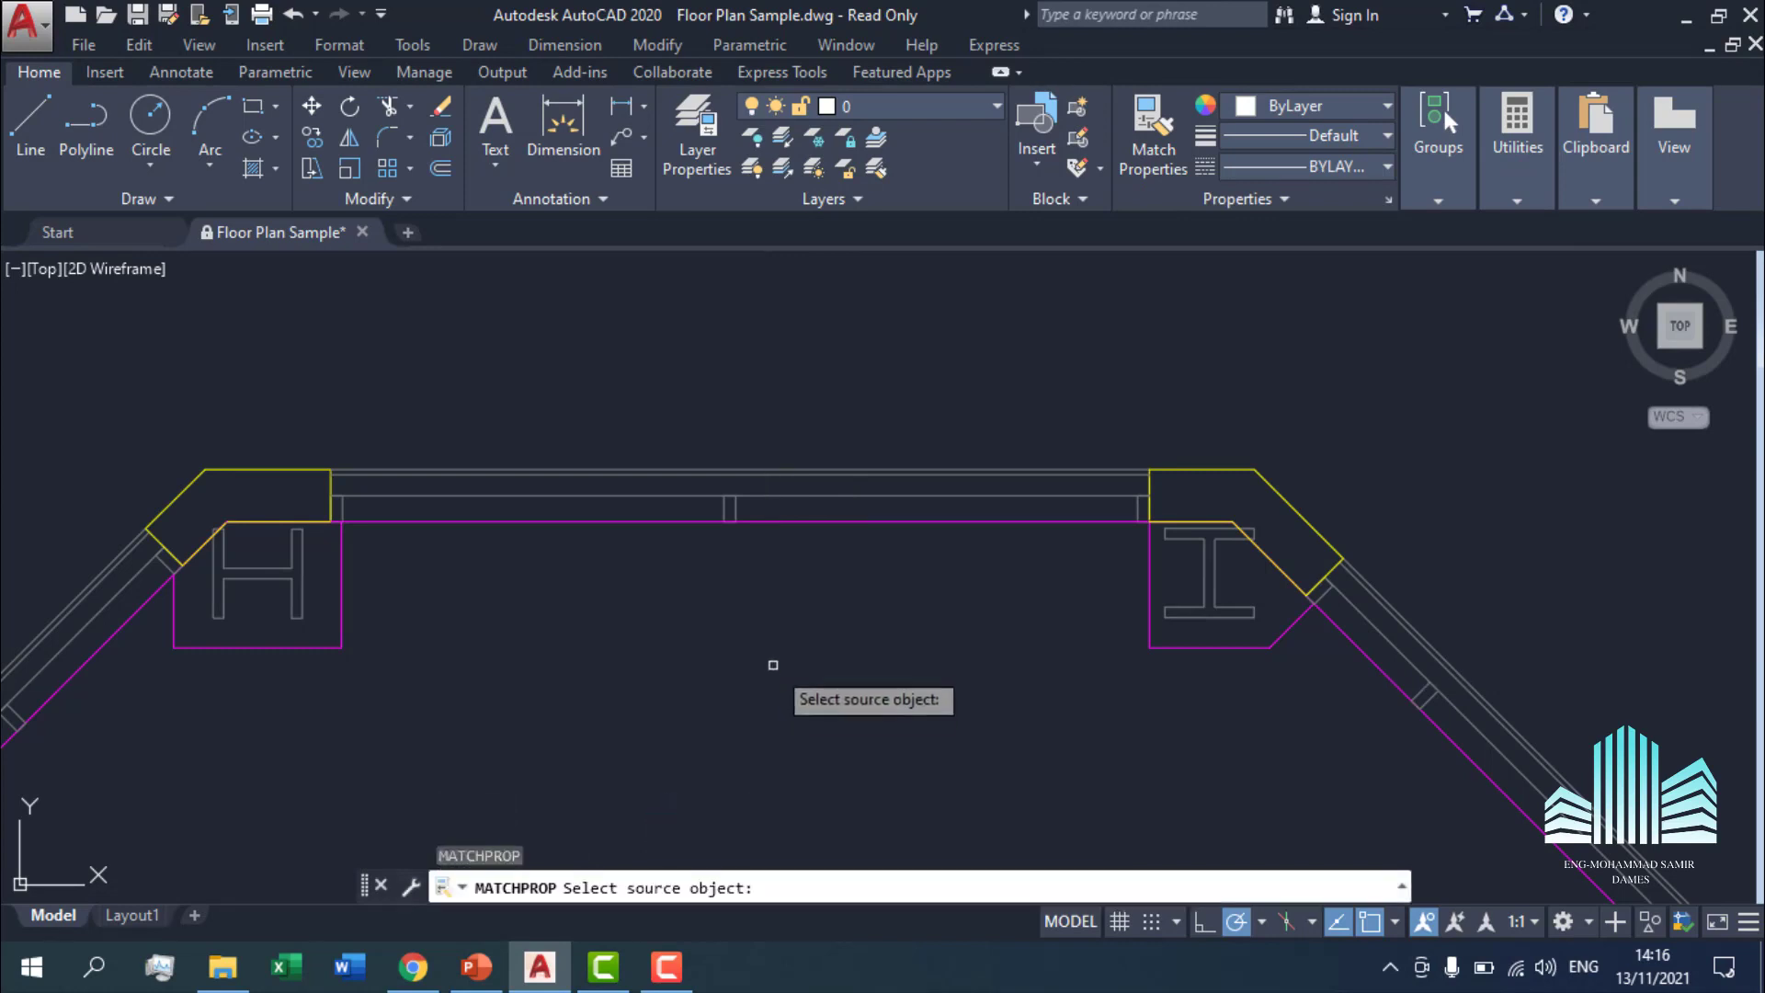
left_click(838, 522)
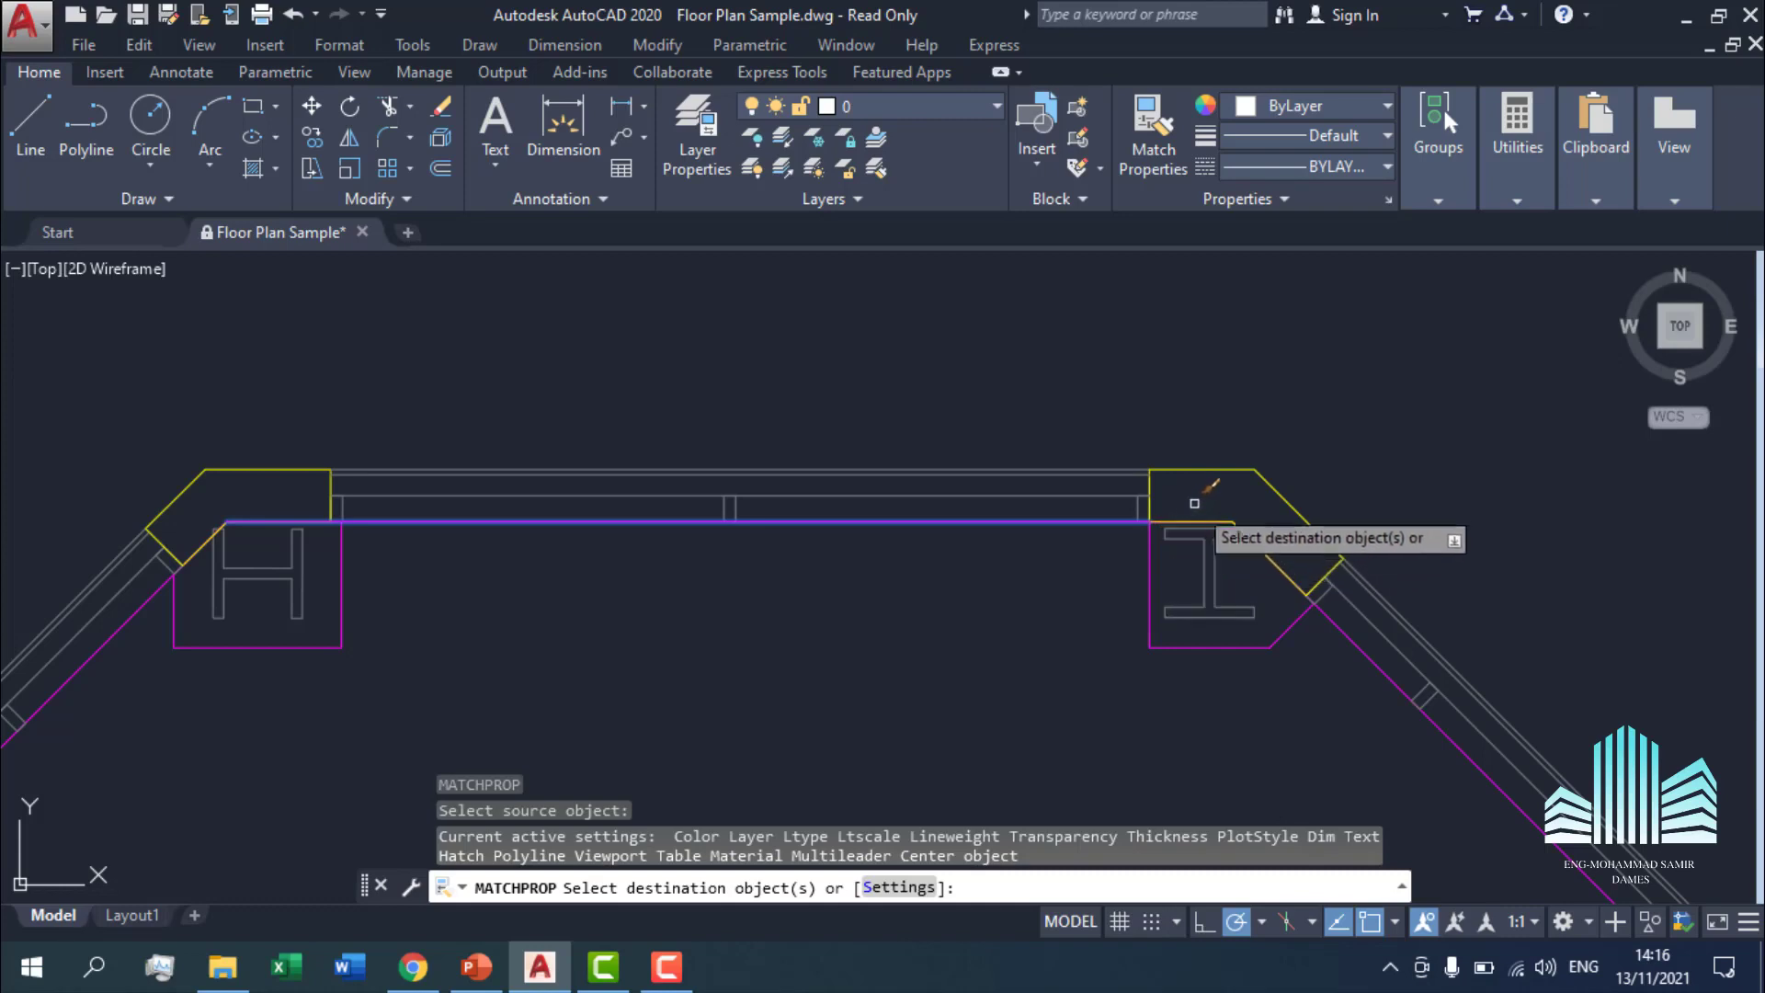
left_click(1206, 470)
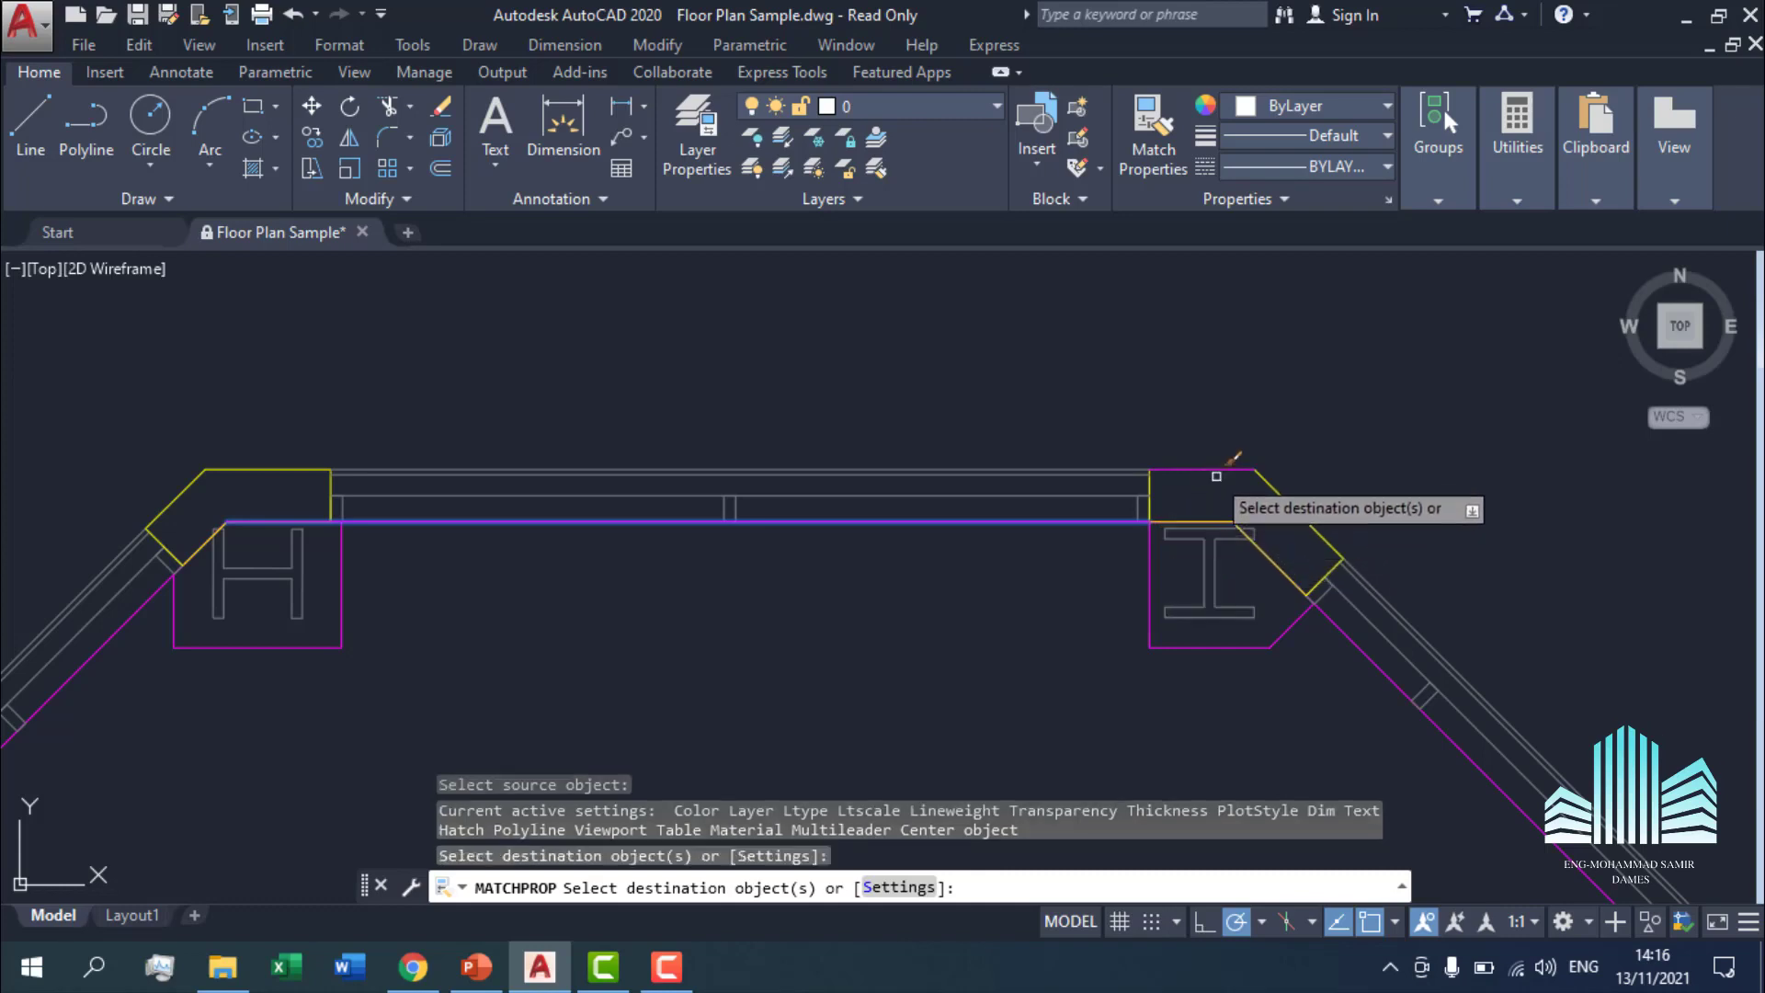
key("Escape")
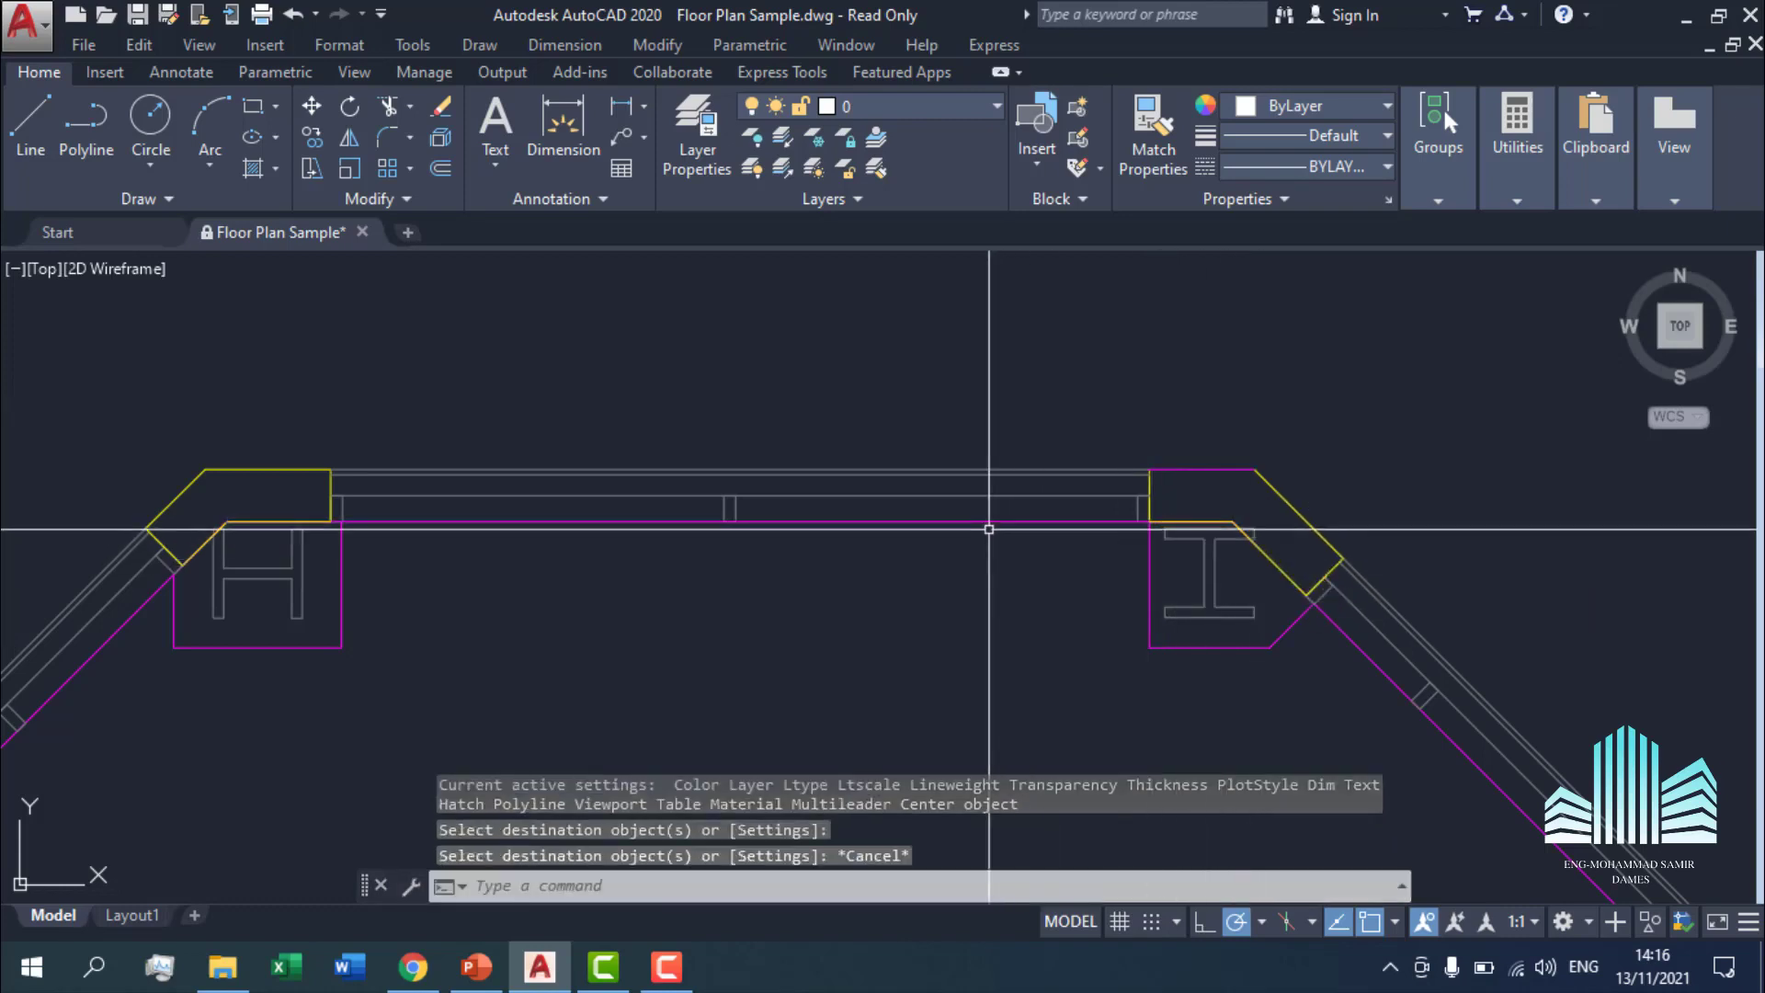
Check the layer and colour properties of the magenta source line, and try to select the matched upper edge for comparison.
left_click(962, 520)
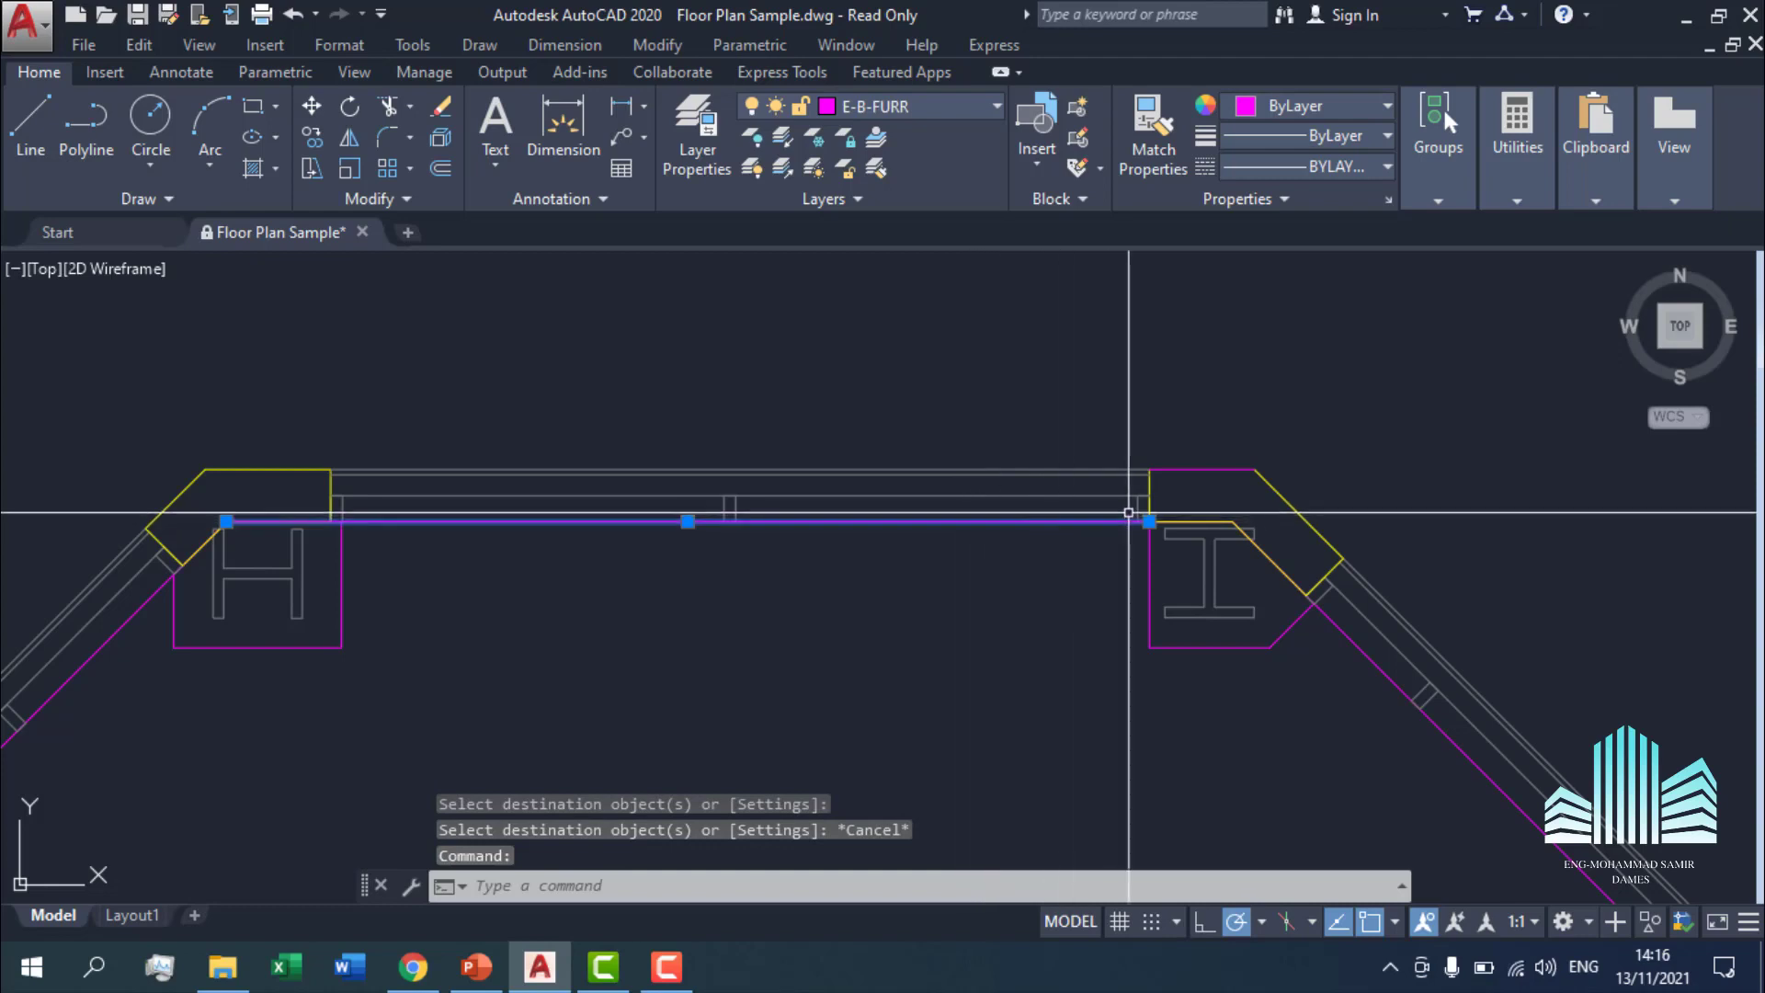
key("Escape")
left_click(1193, 473)
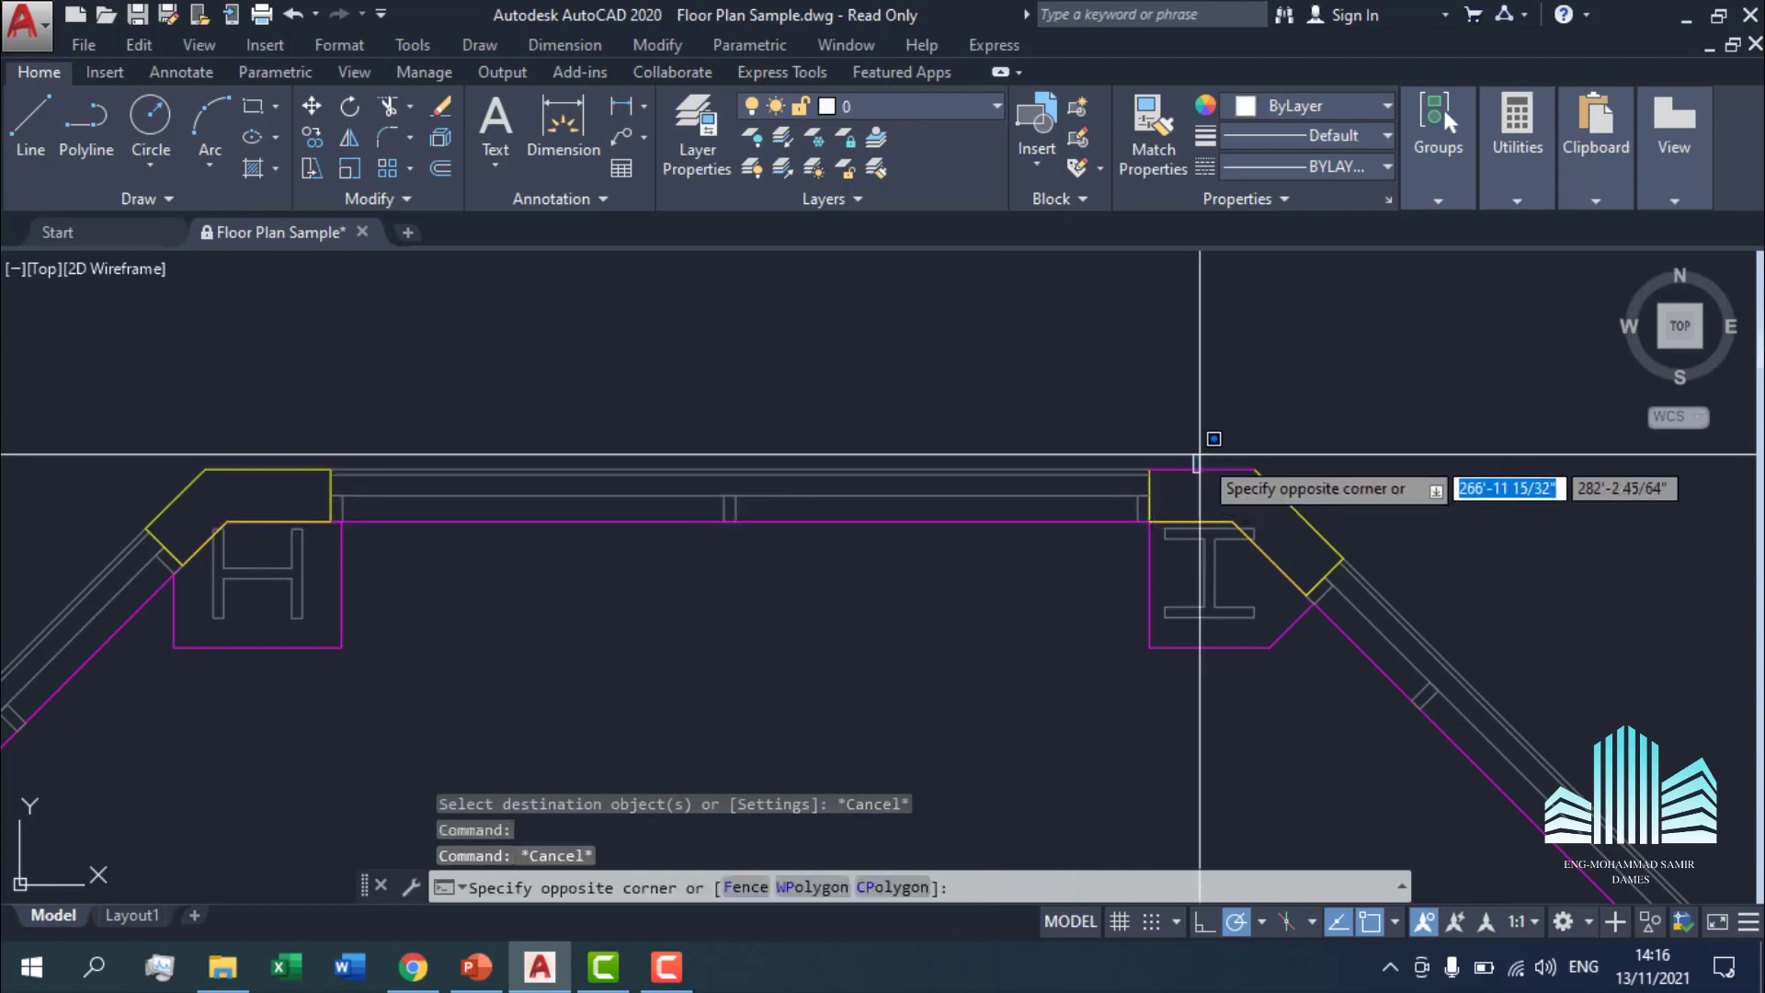
left_click(1200, 465)
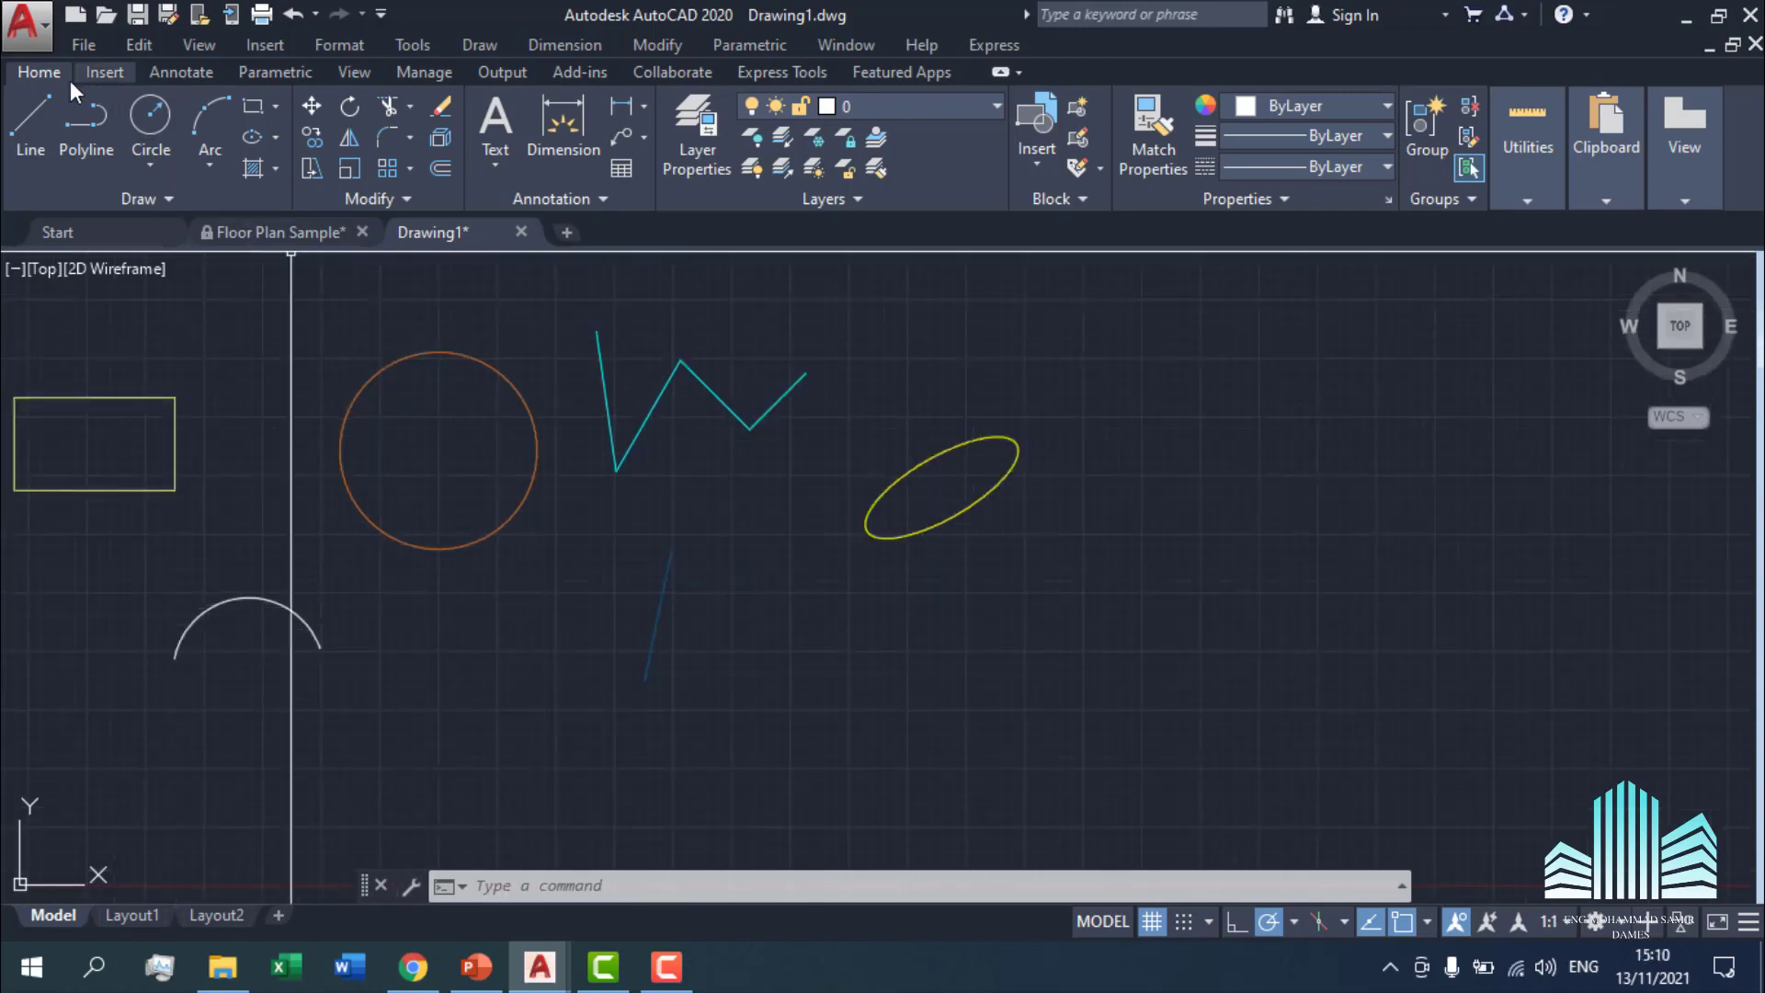
Start a Quick Select on the entire drawing with Ellipse as the object type.
left_click(1554, 200)
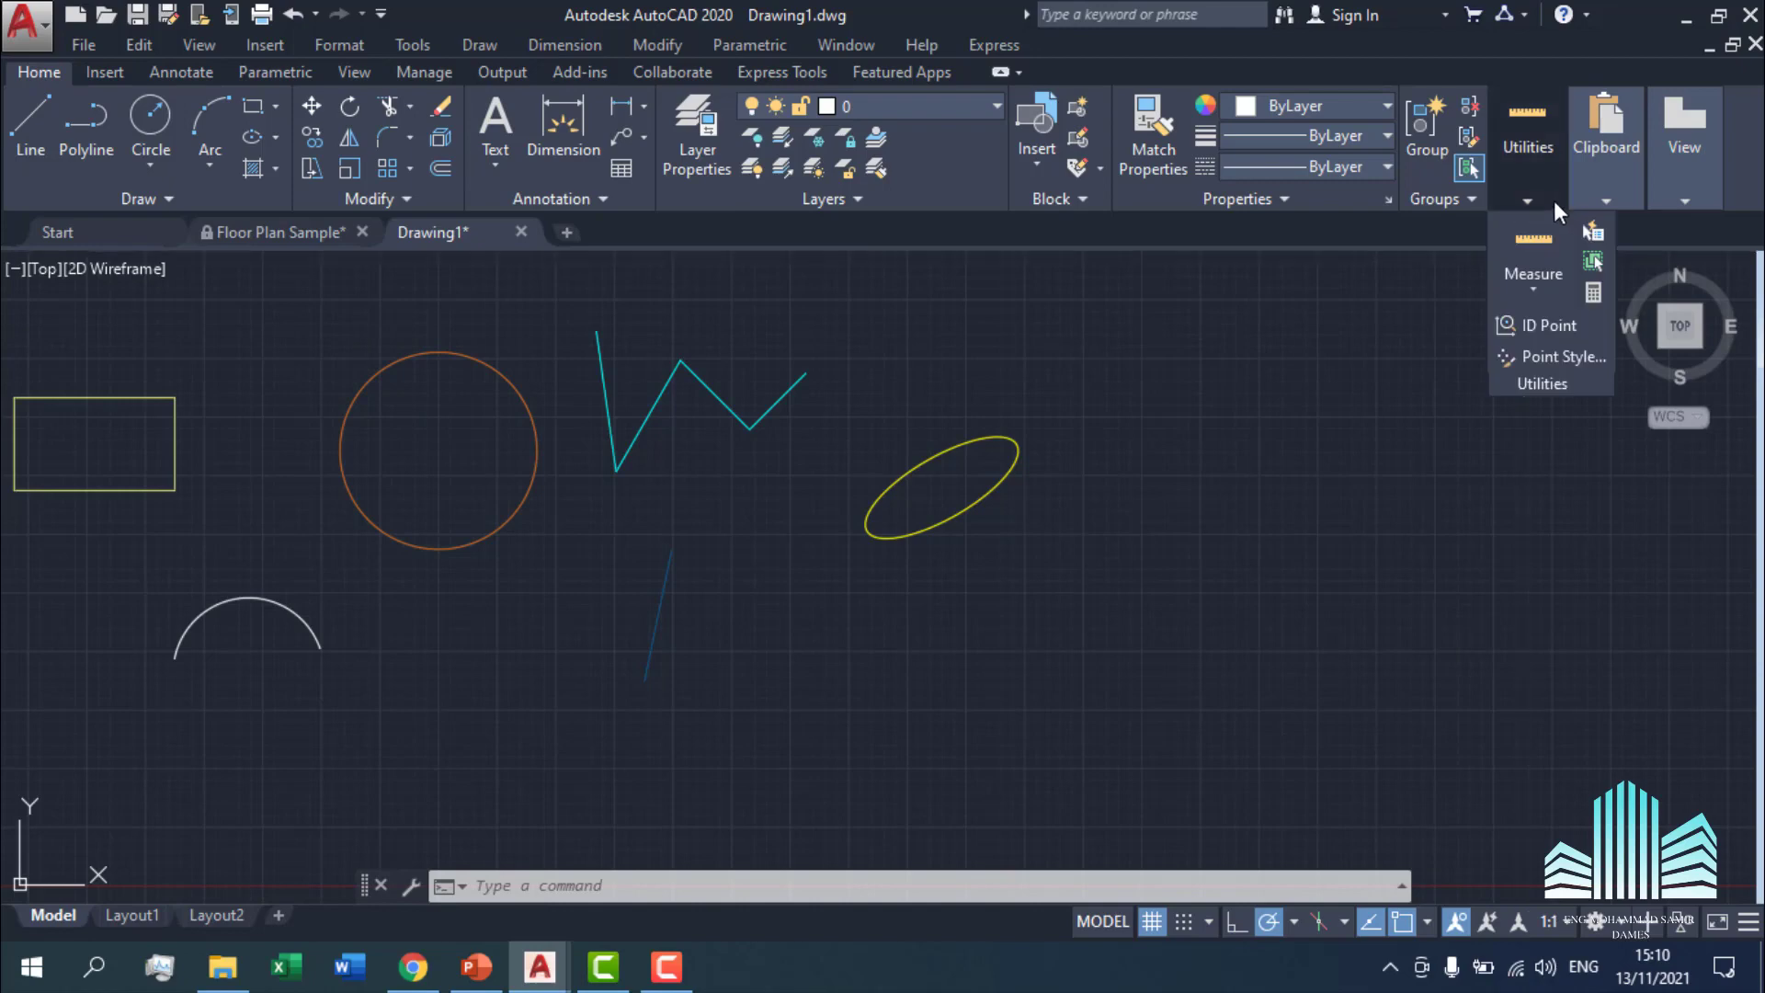
left_click(1592, 235)
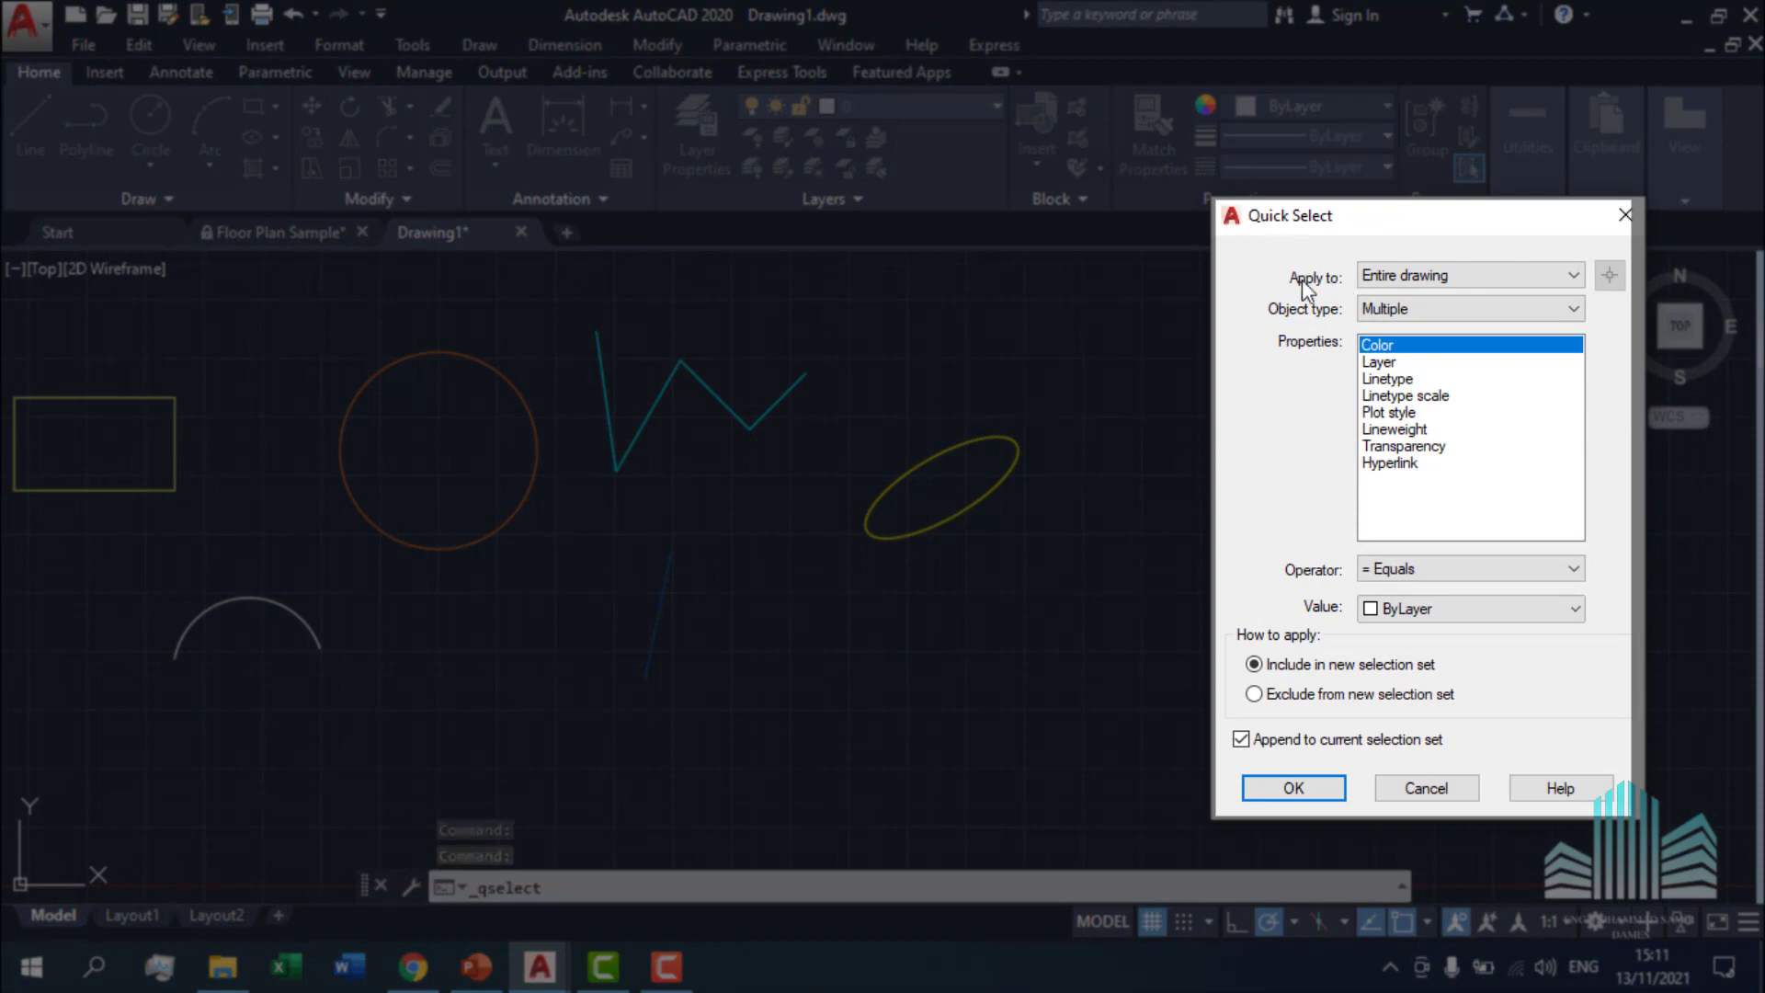
left_click(1434, 275)
left_click(1477, 279)
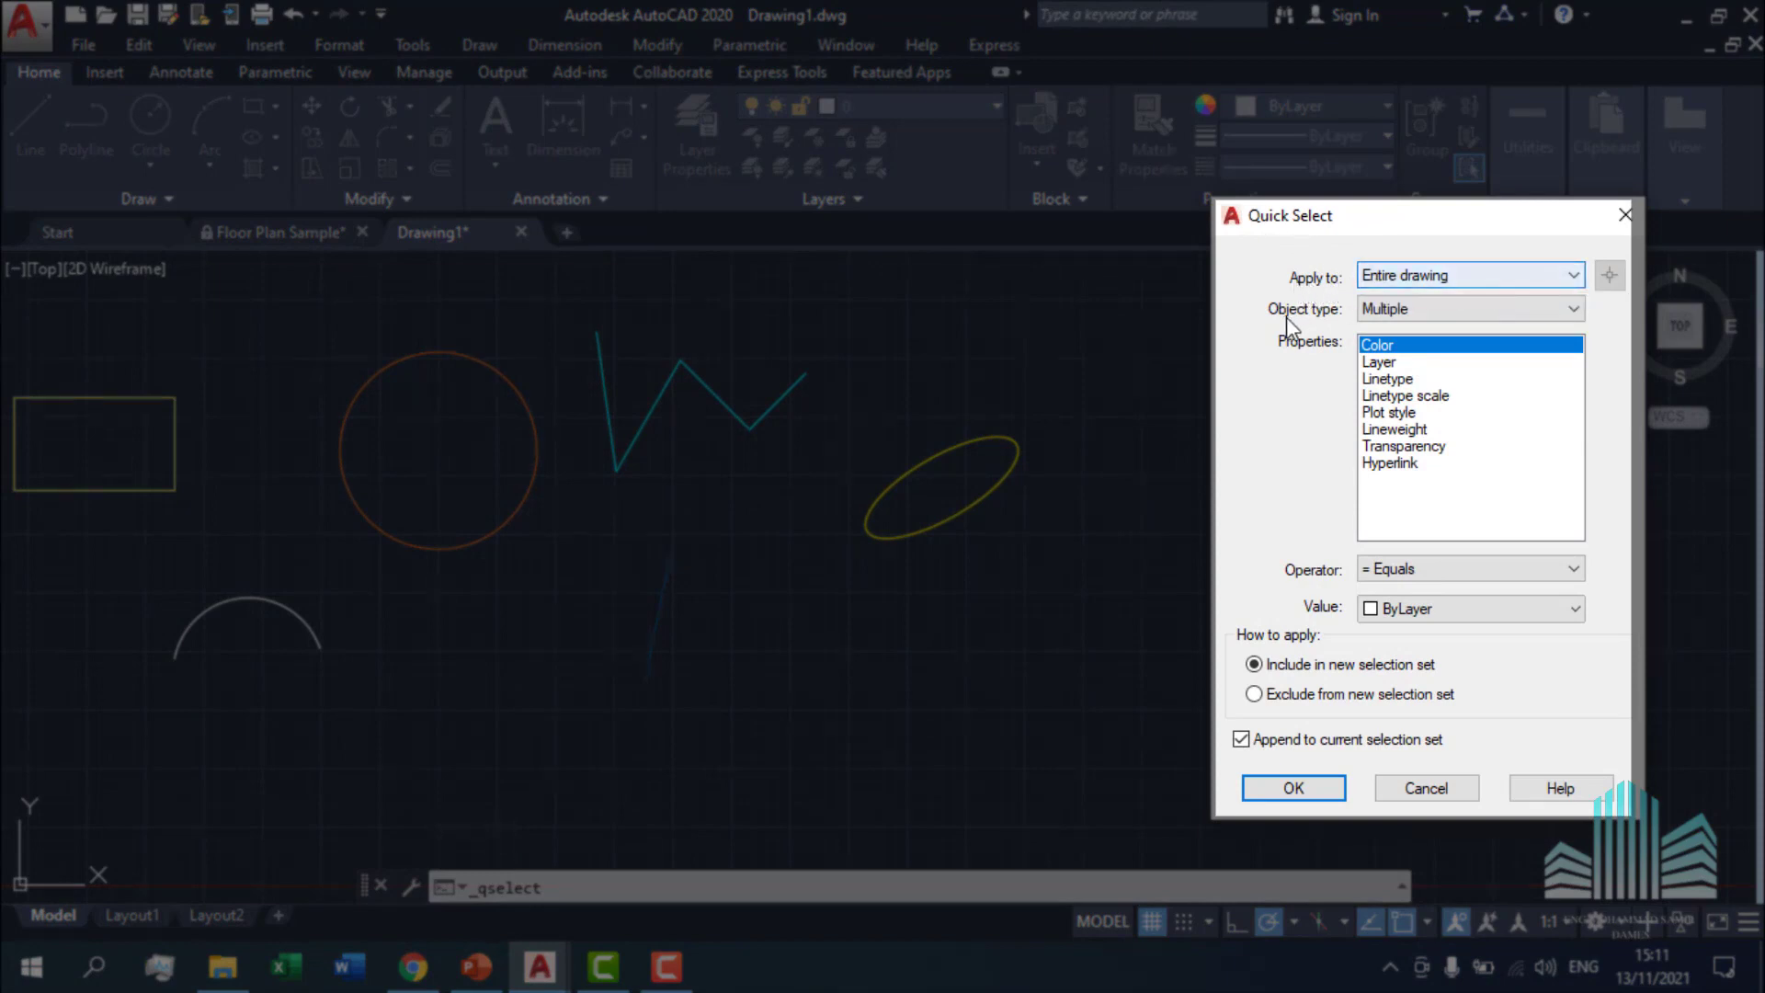
left_click(1410, 310)
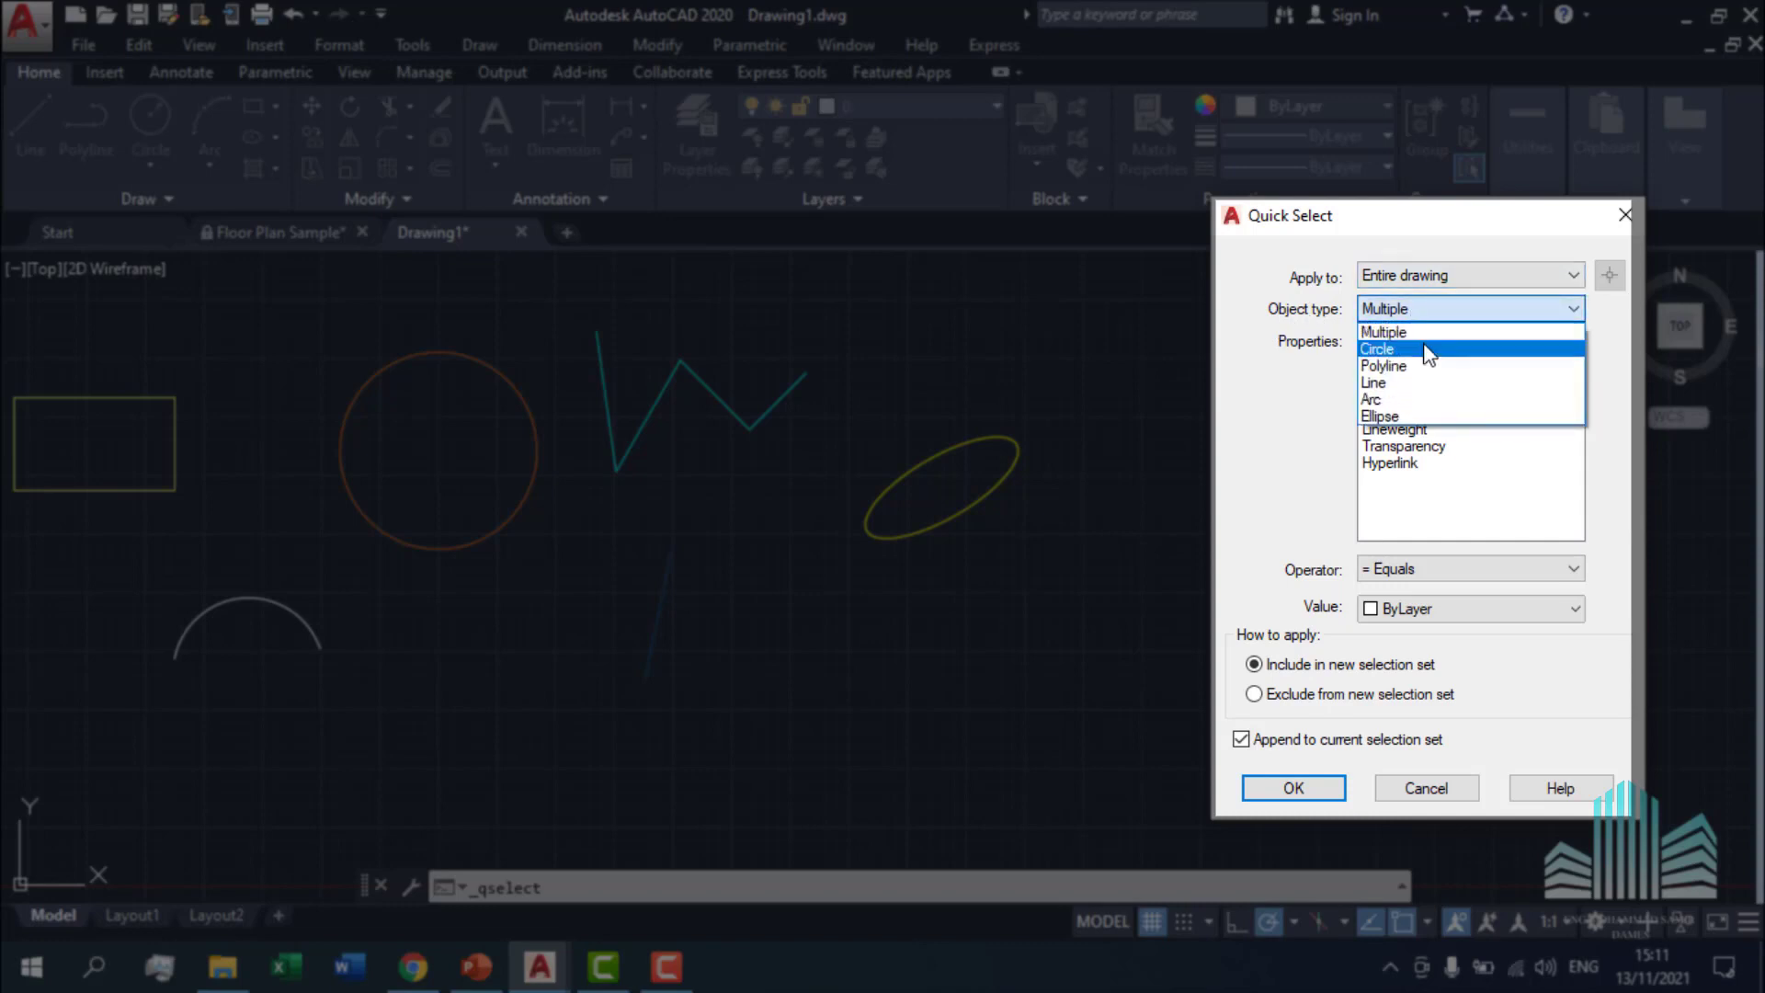
left_click(1431, 415)
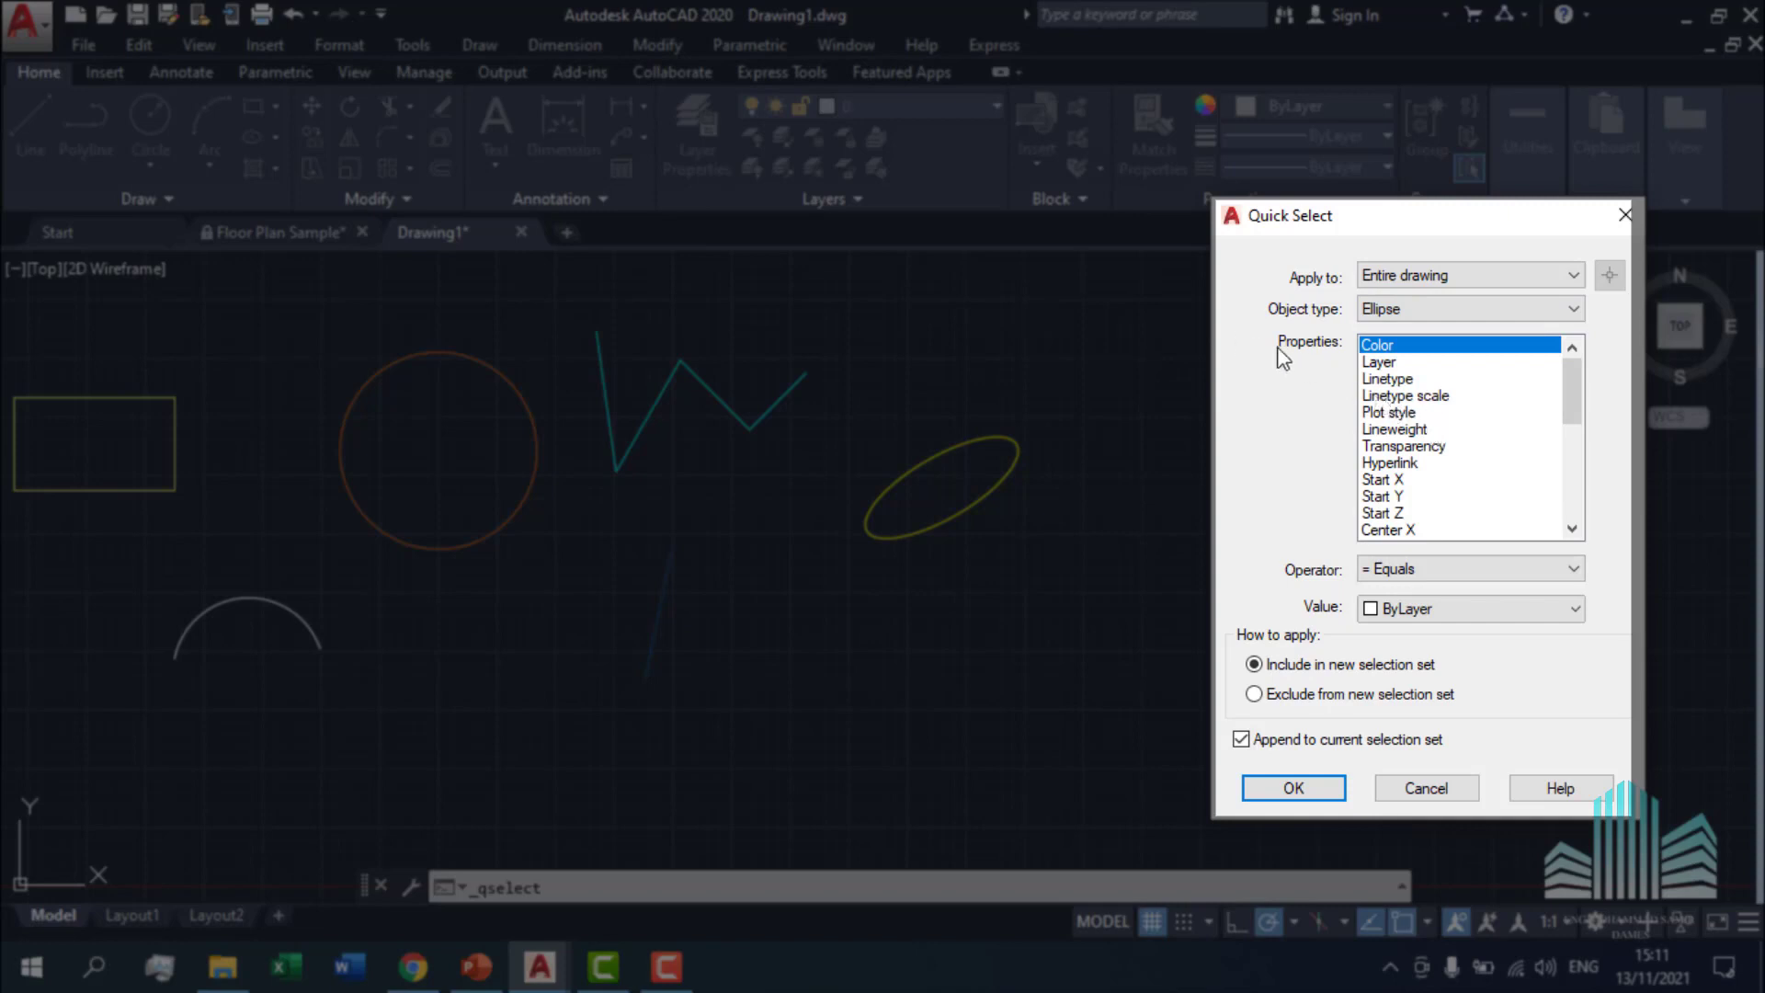
Try Layer, Linetype, Plot style and Lineweight as the filter property, with the Equals operator.
left_click(1387, 362)
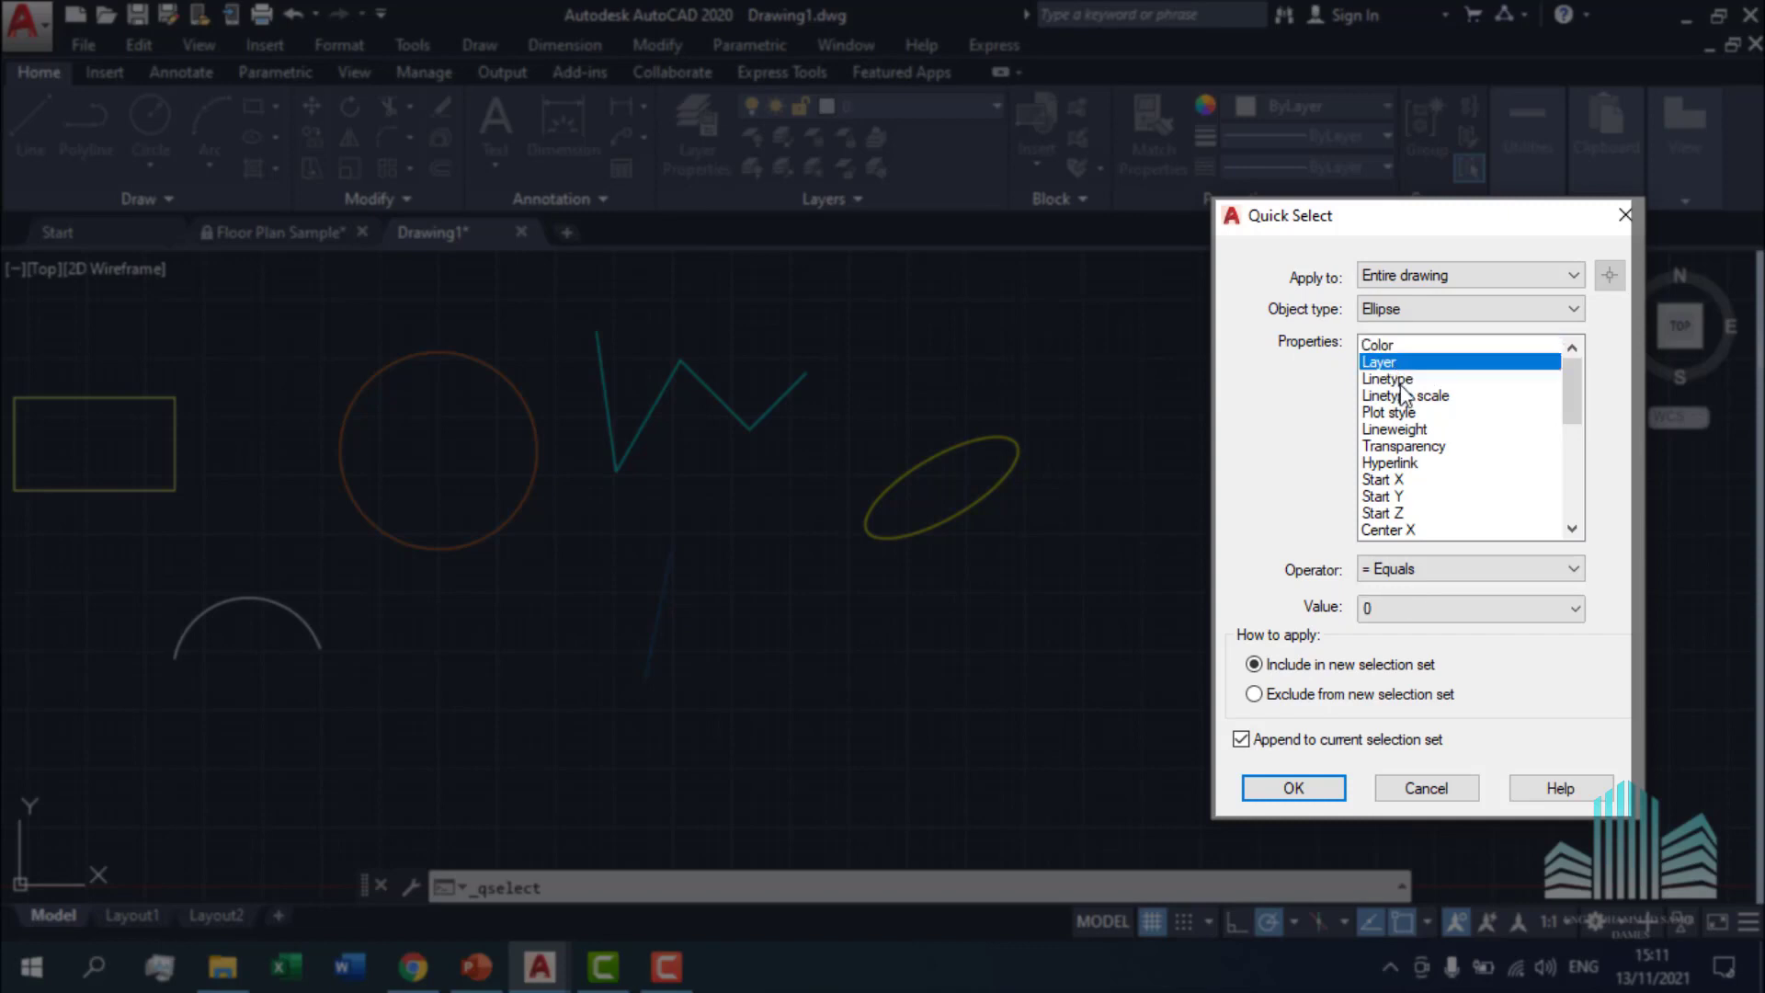
left_click(1402, 380)
left_click(1402, 412)
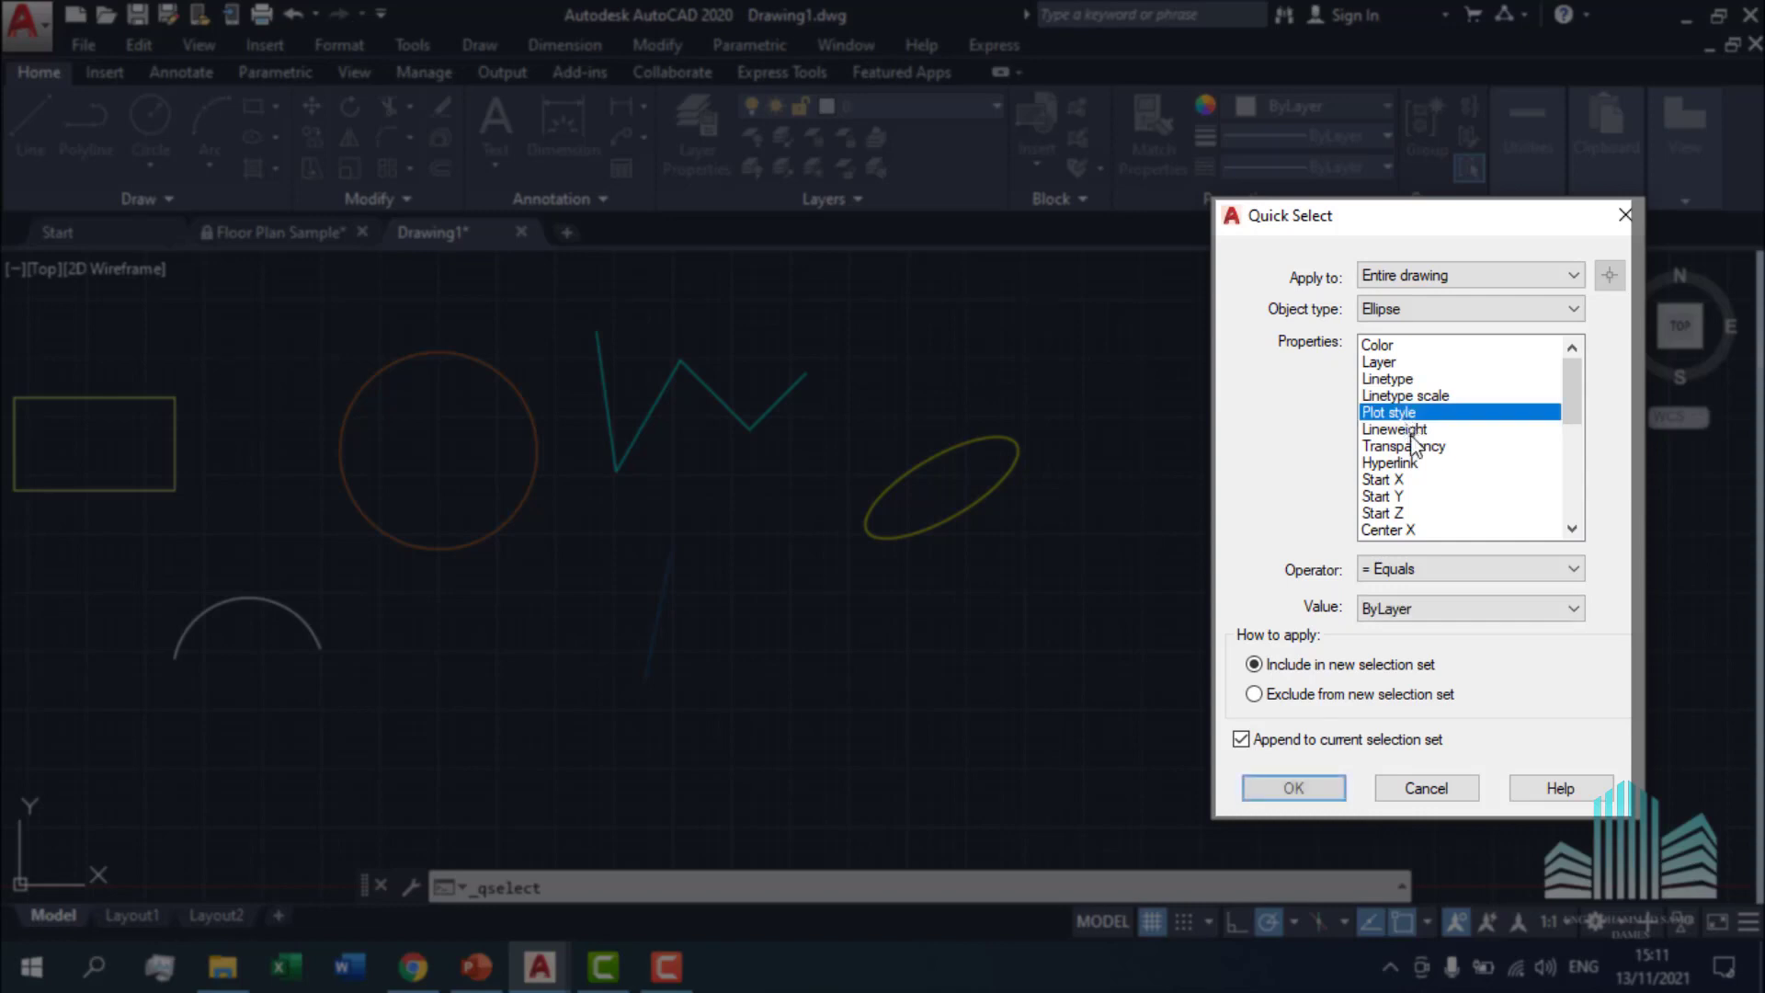
left_click(1409, 428)
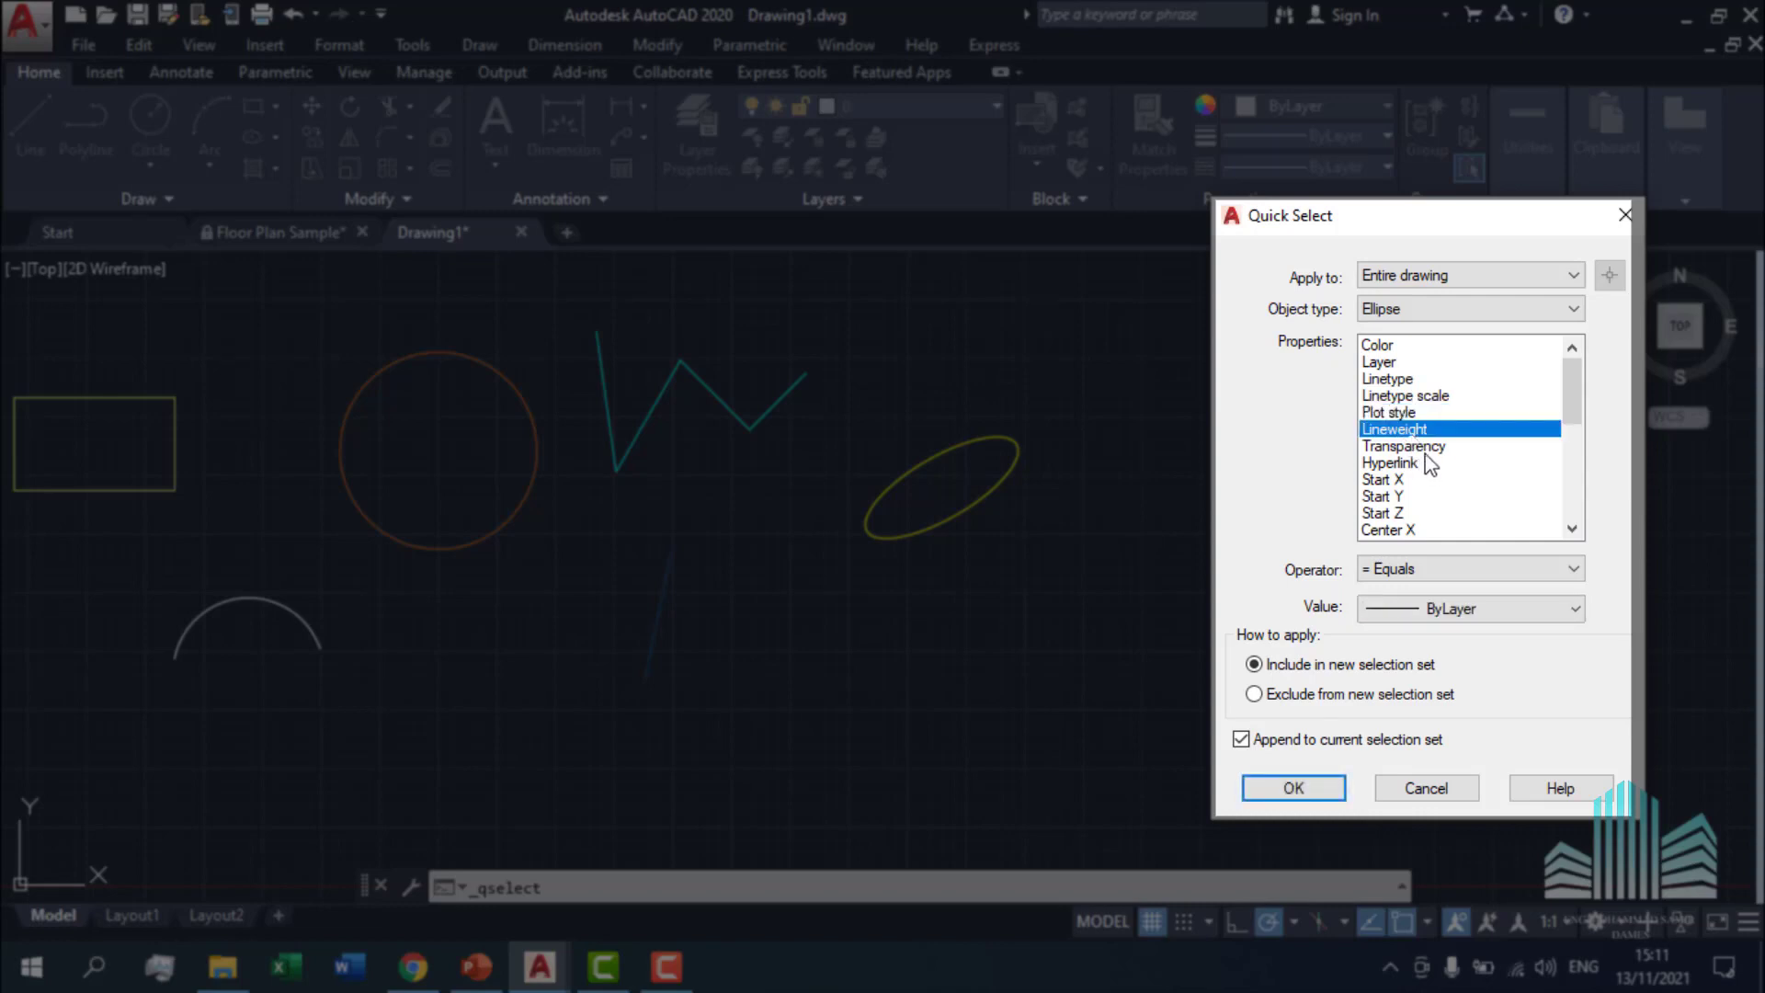
left_click(1449, 572)
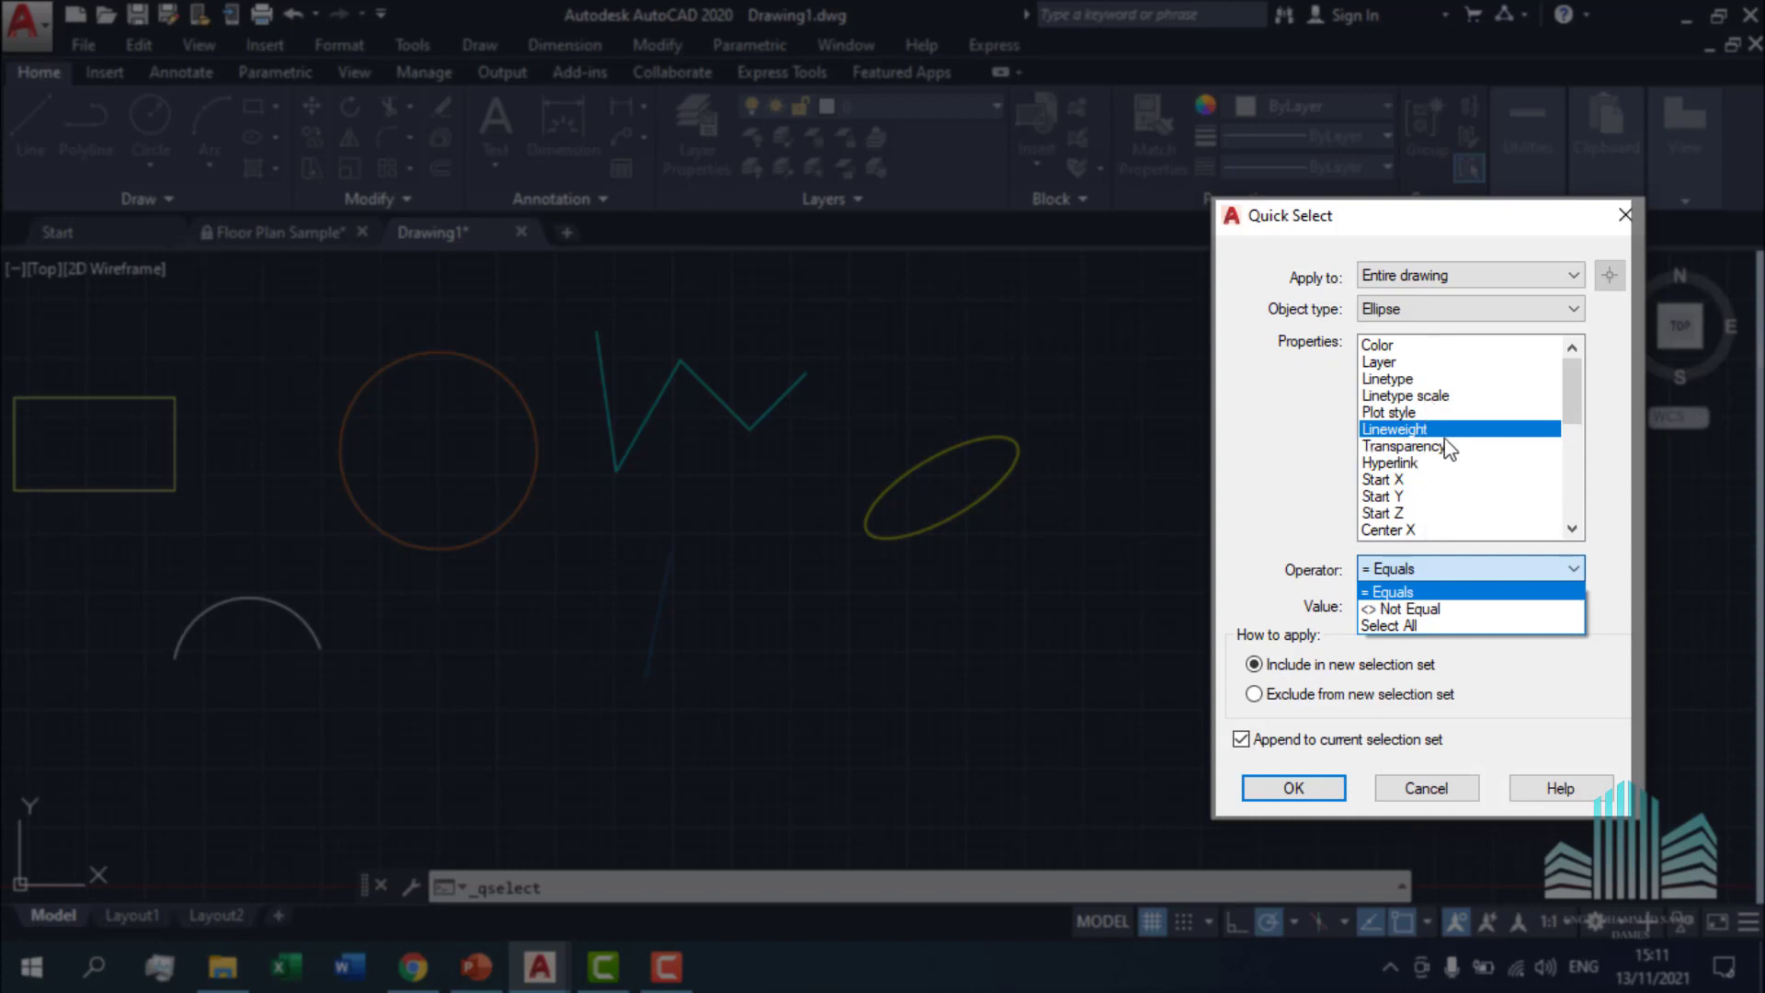
left_click(1432, 593)
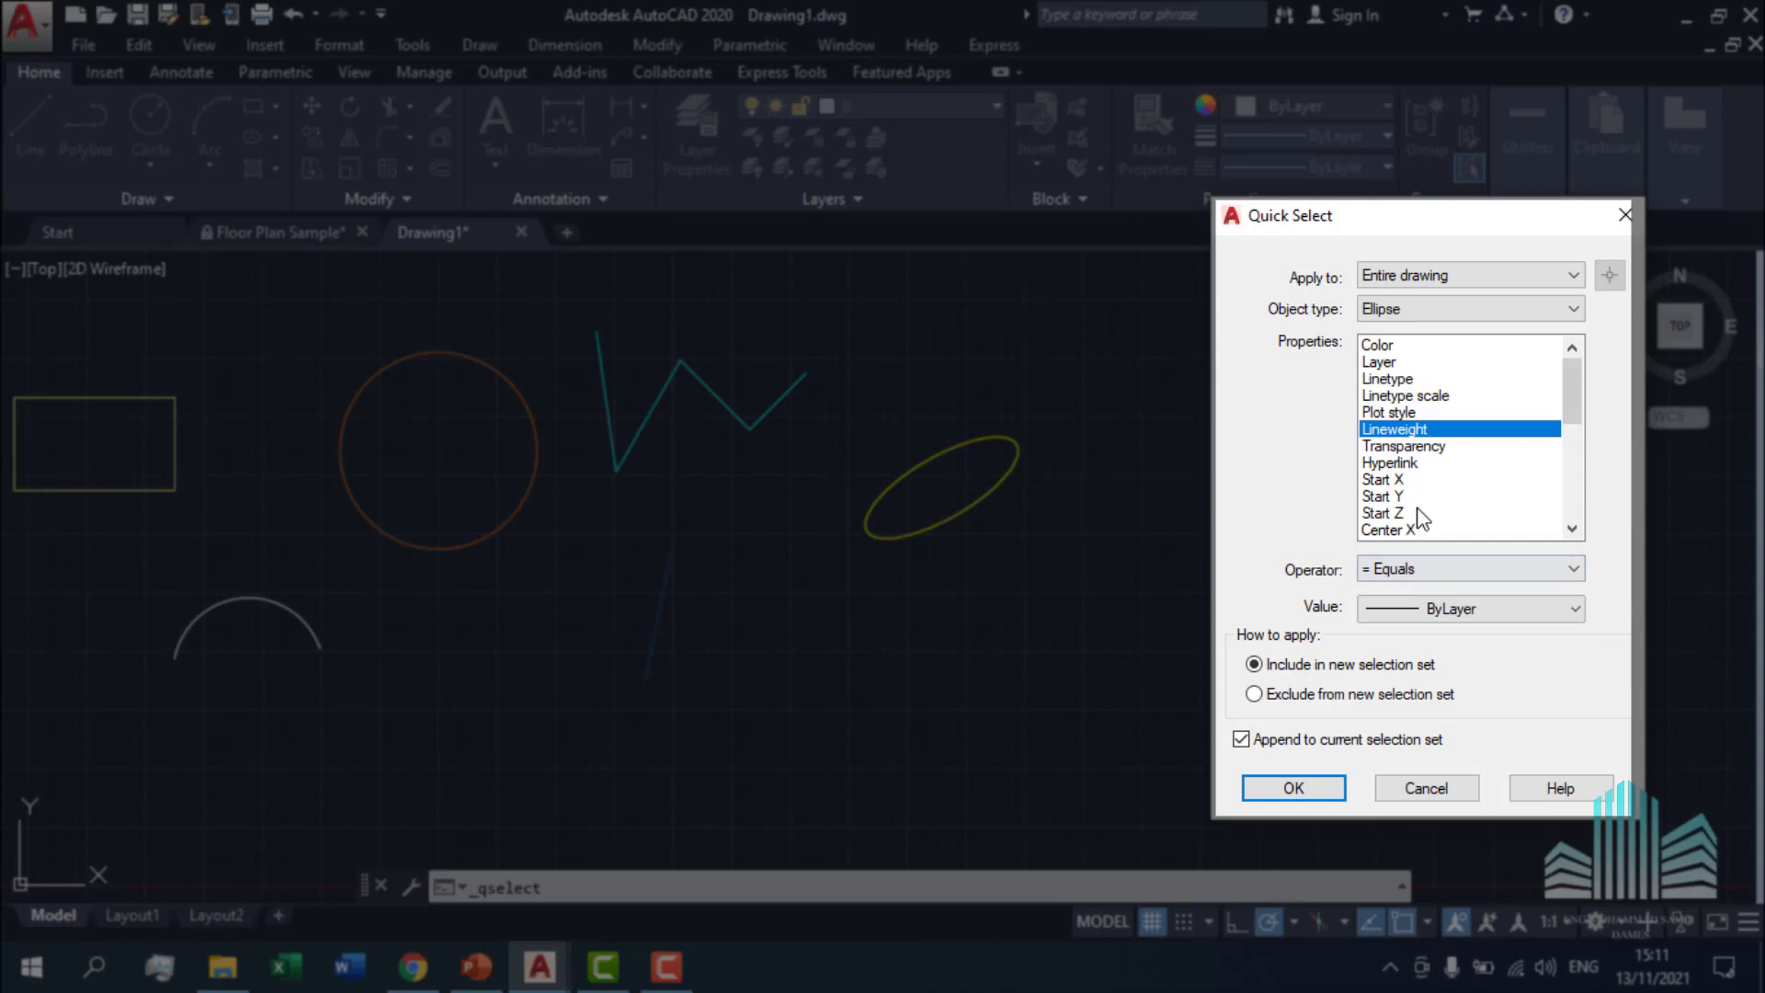
Filter the ellipses by Color equal to Yellow and apply the quick selection.
left_click(1395, 346)
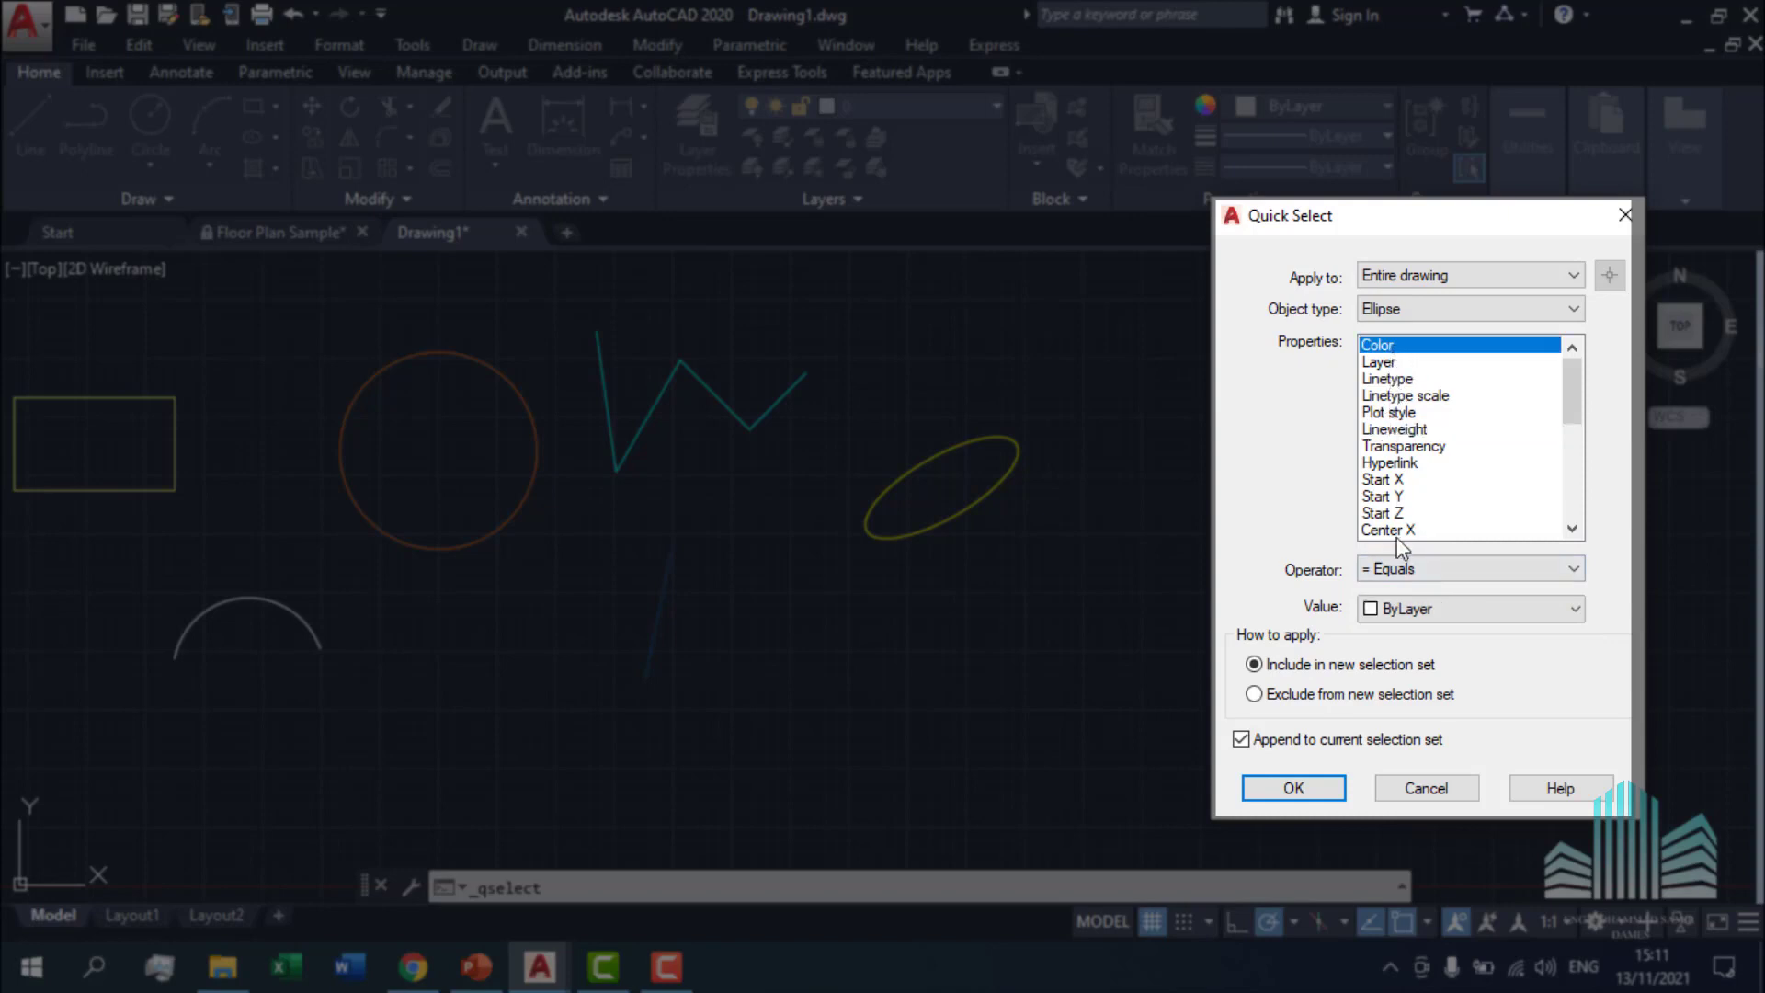
left_click(1411, 606)
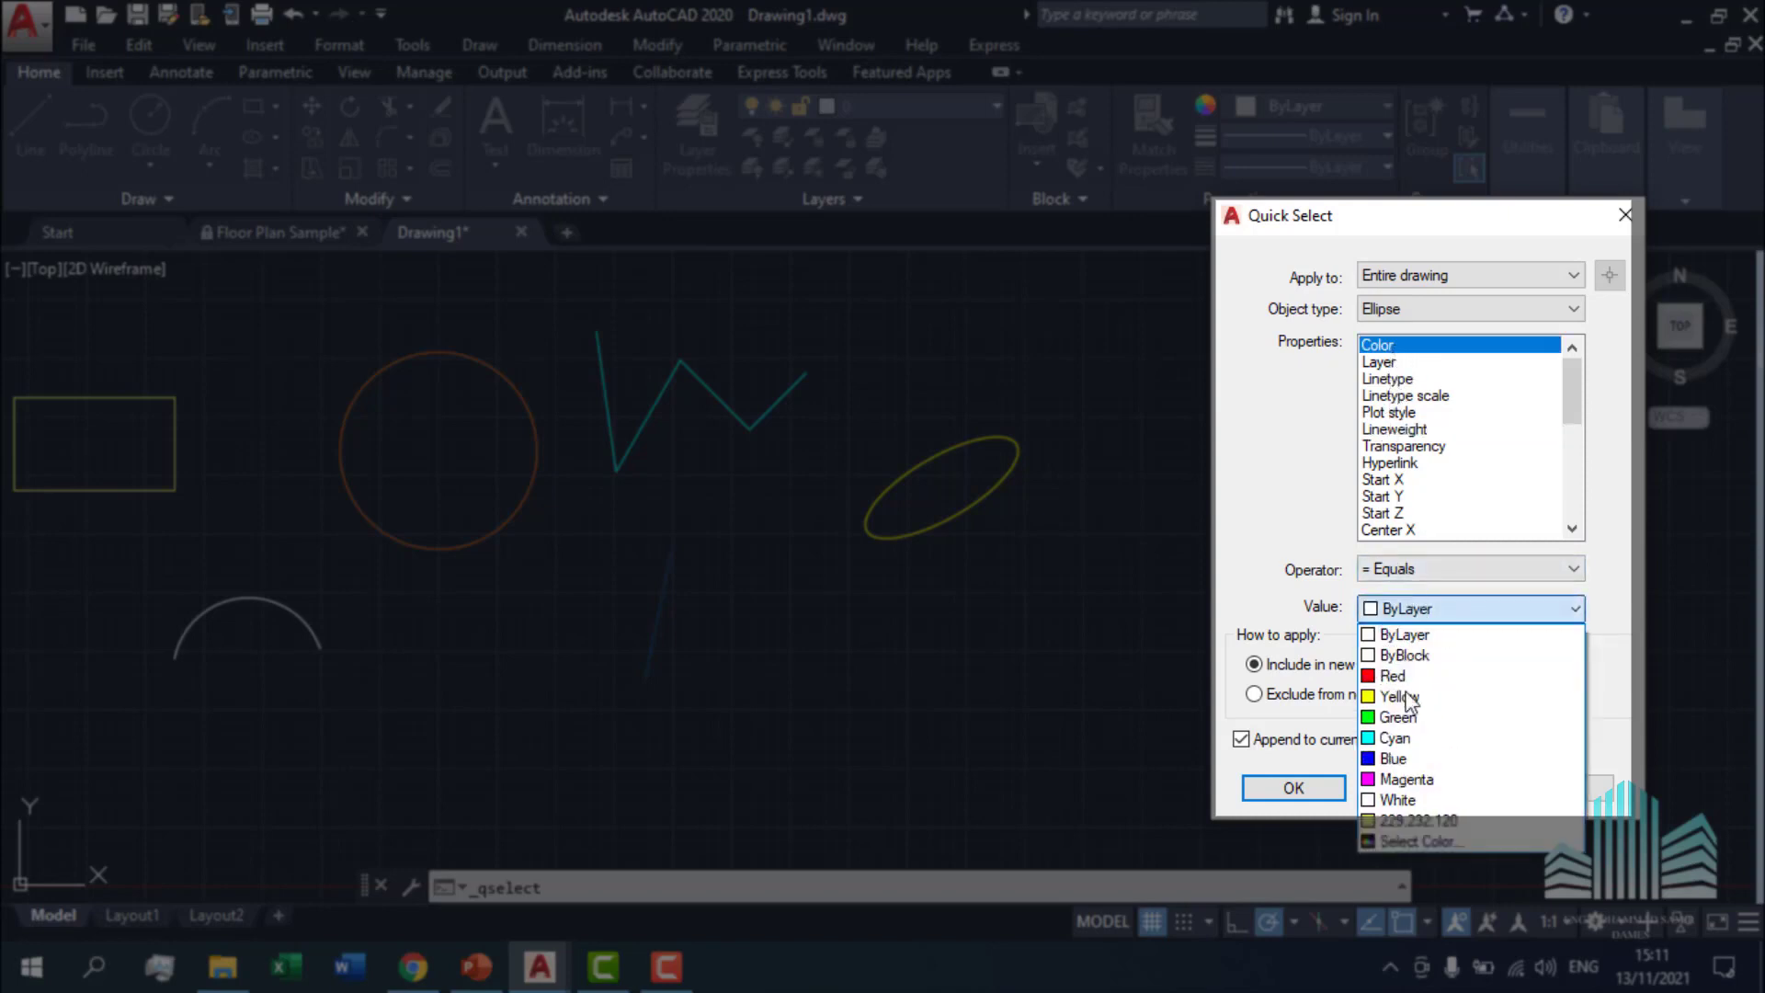
key("Escape")
scroll(1397, 602, "down", 3)
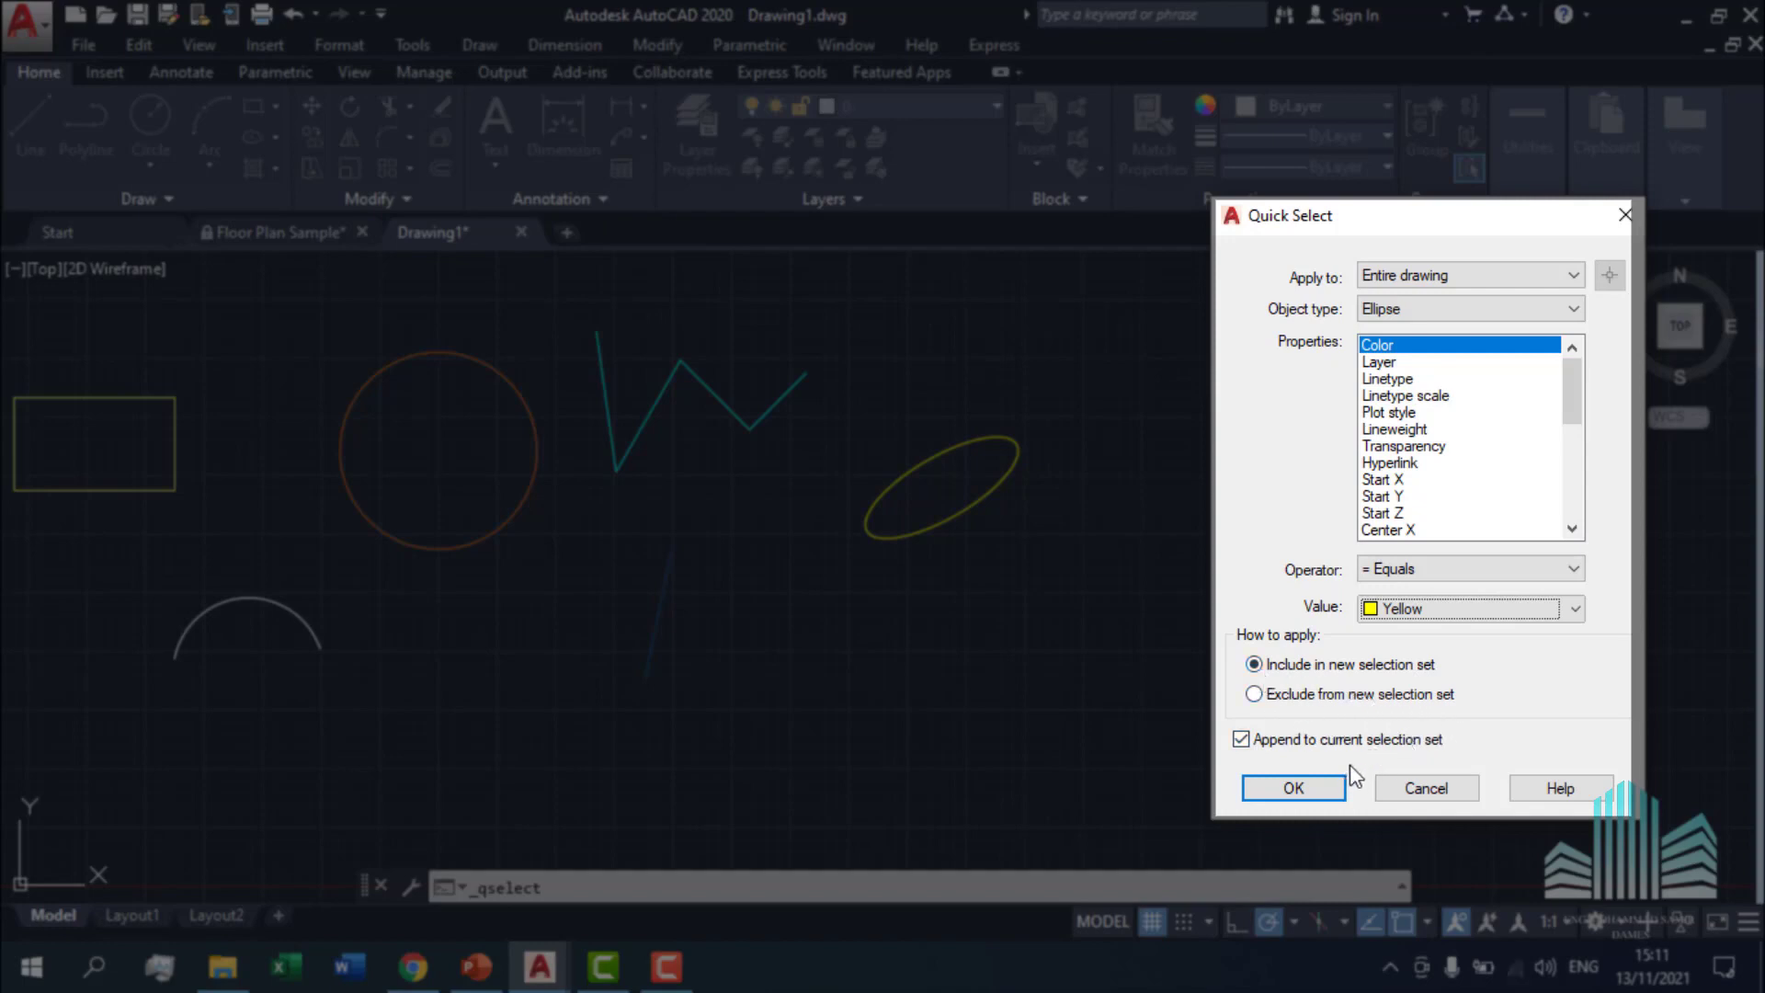
left_click(1294, 787)
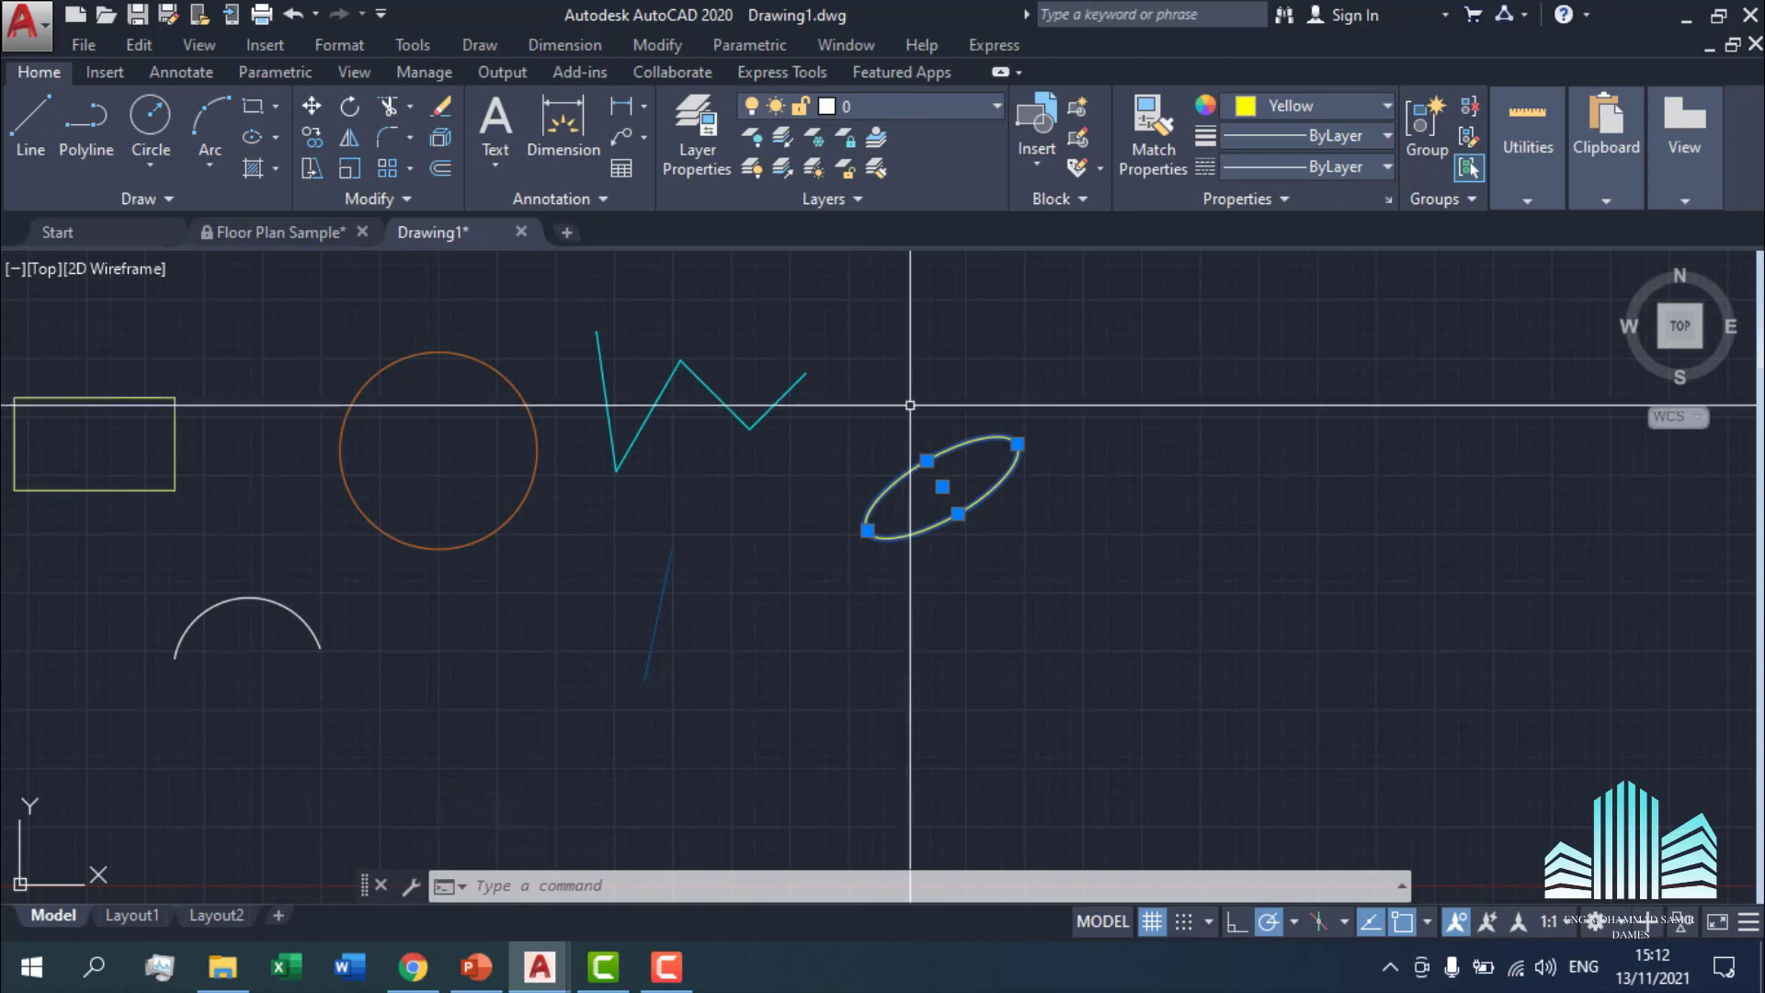
Run Quick Select on the entire drawing for polylines with Color equal to Cyan, appending them to the current selection.
left_click(1512, 204)
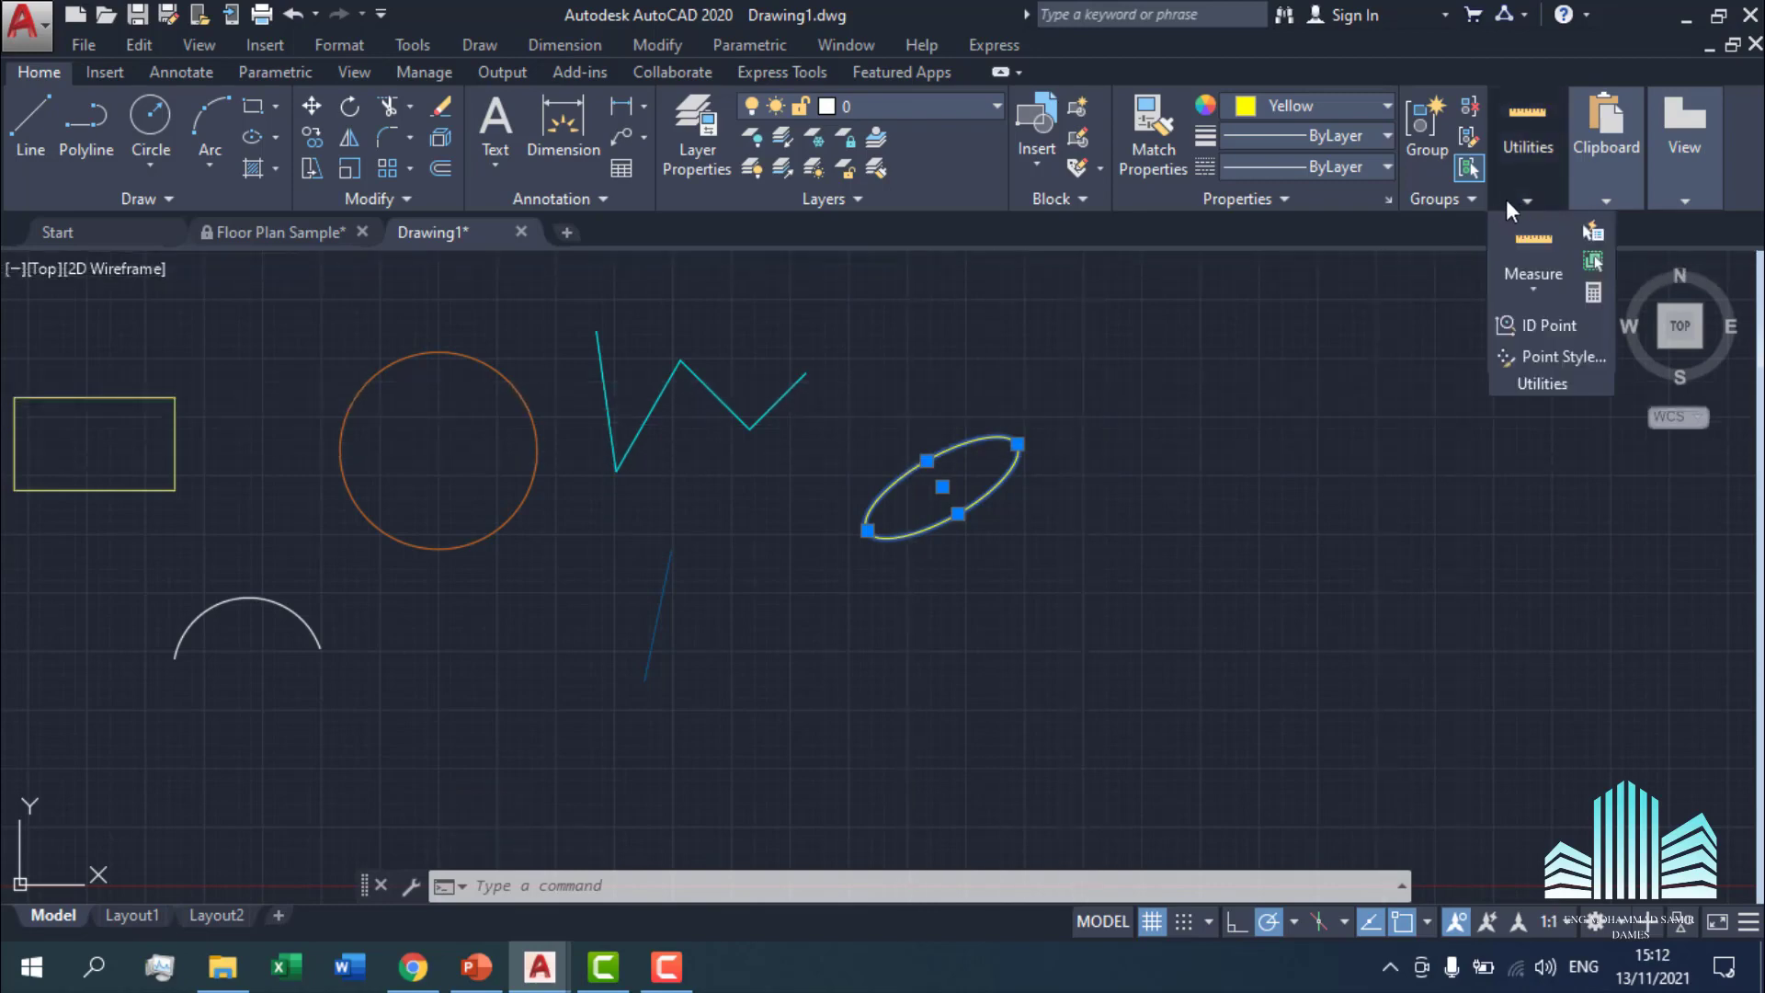
left_click(1594, 237)
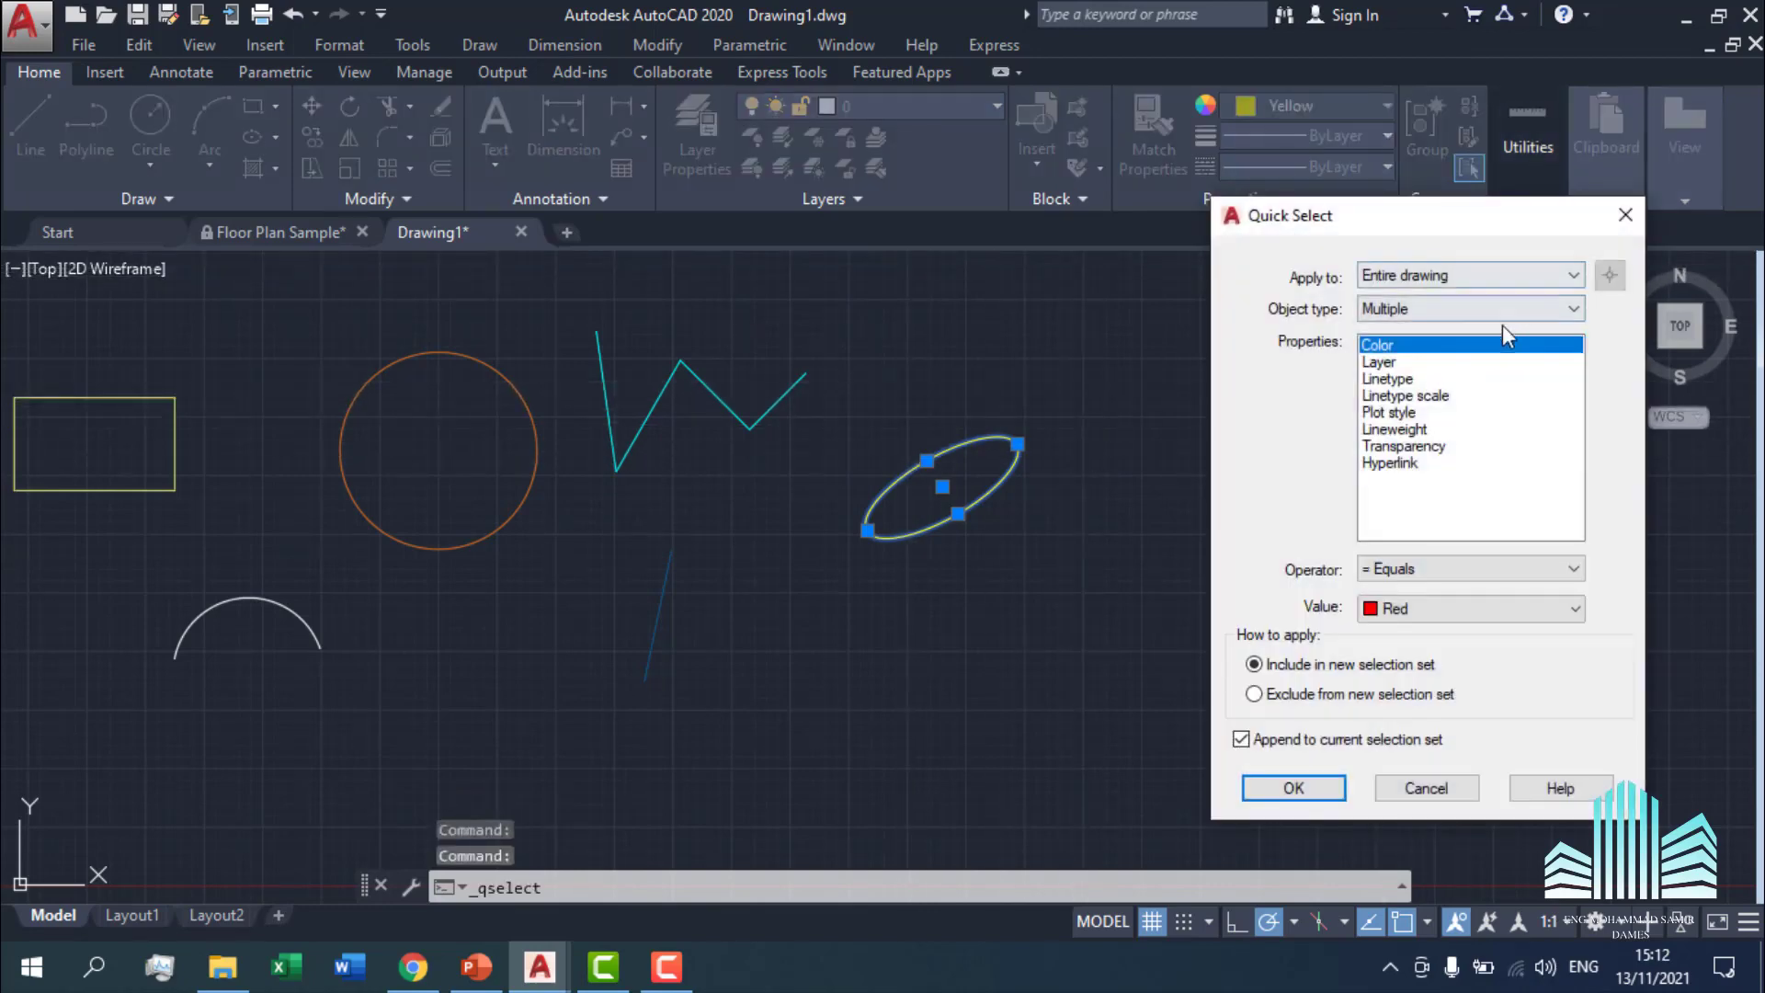
left_click(1395, 310)
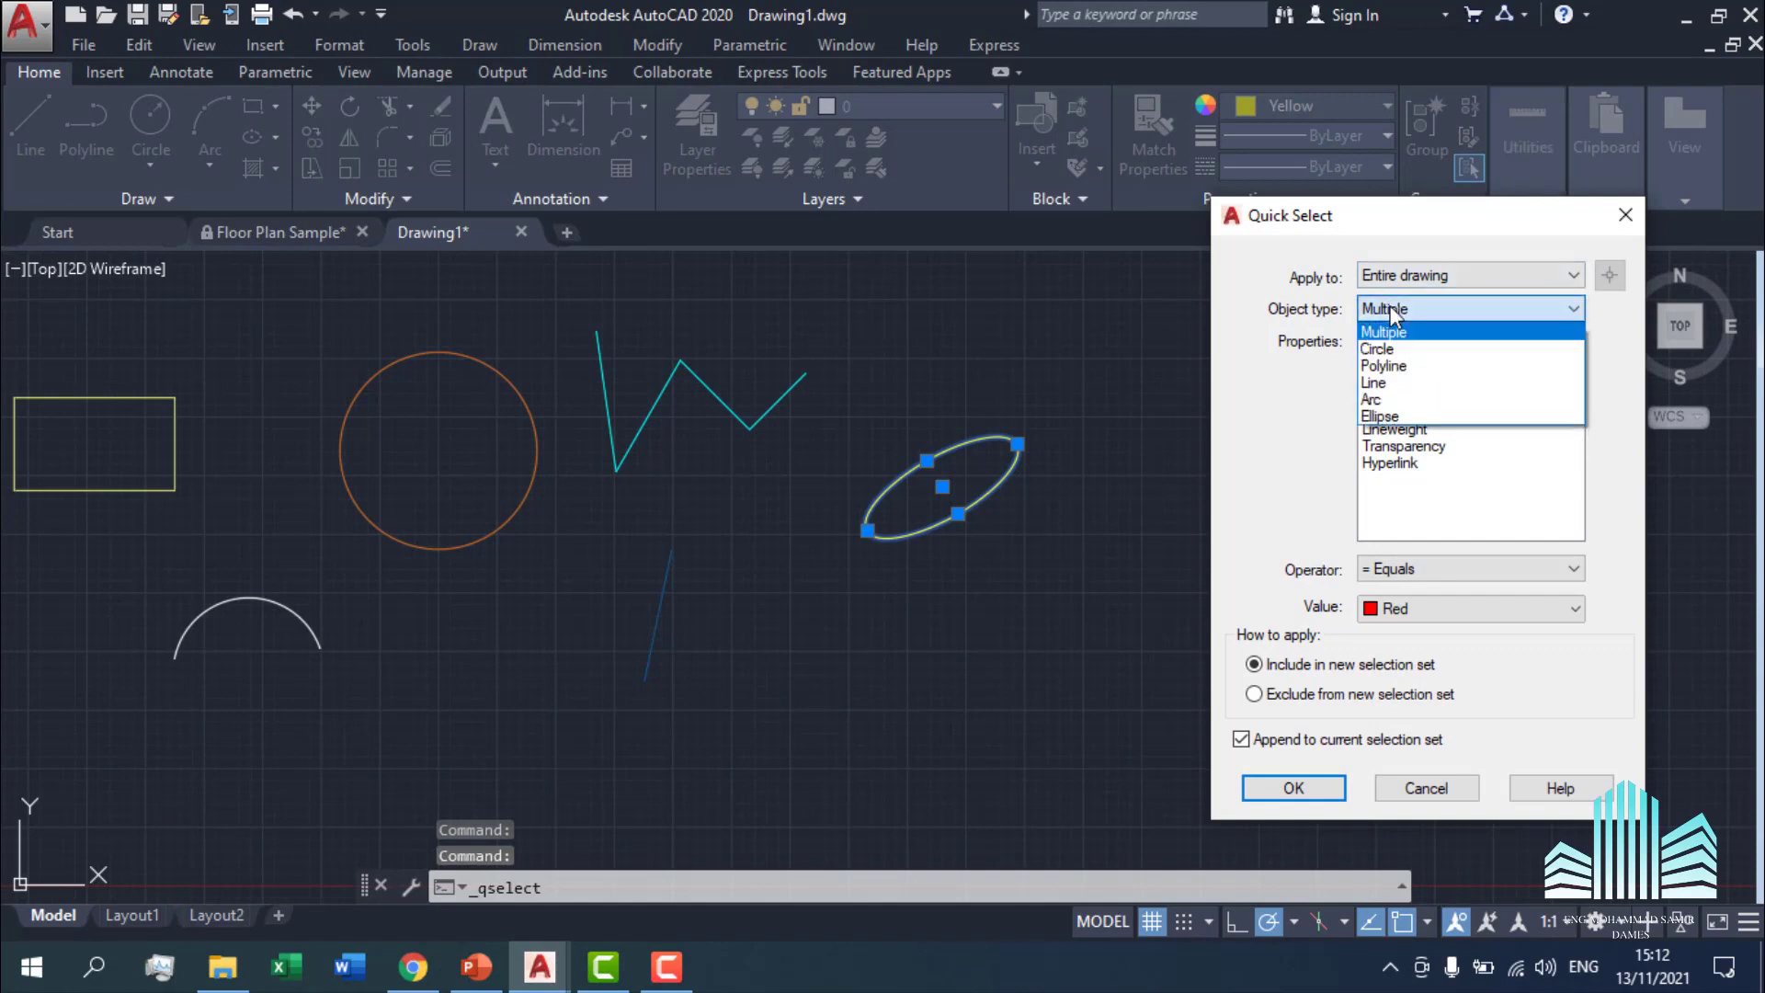
left_click(1416, 366)
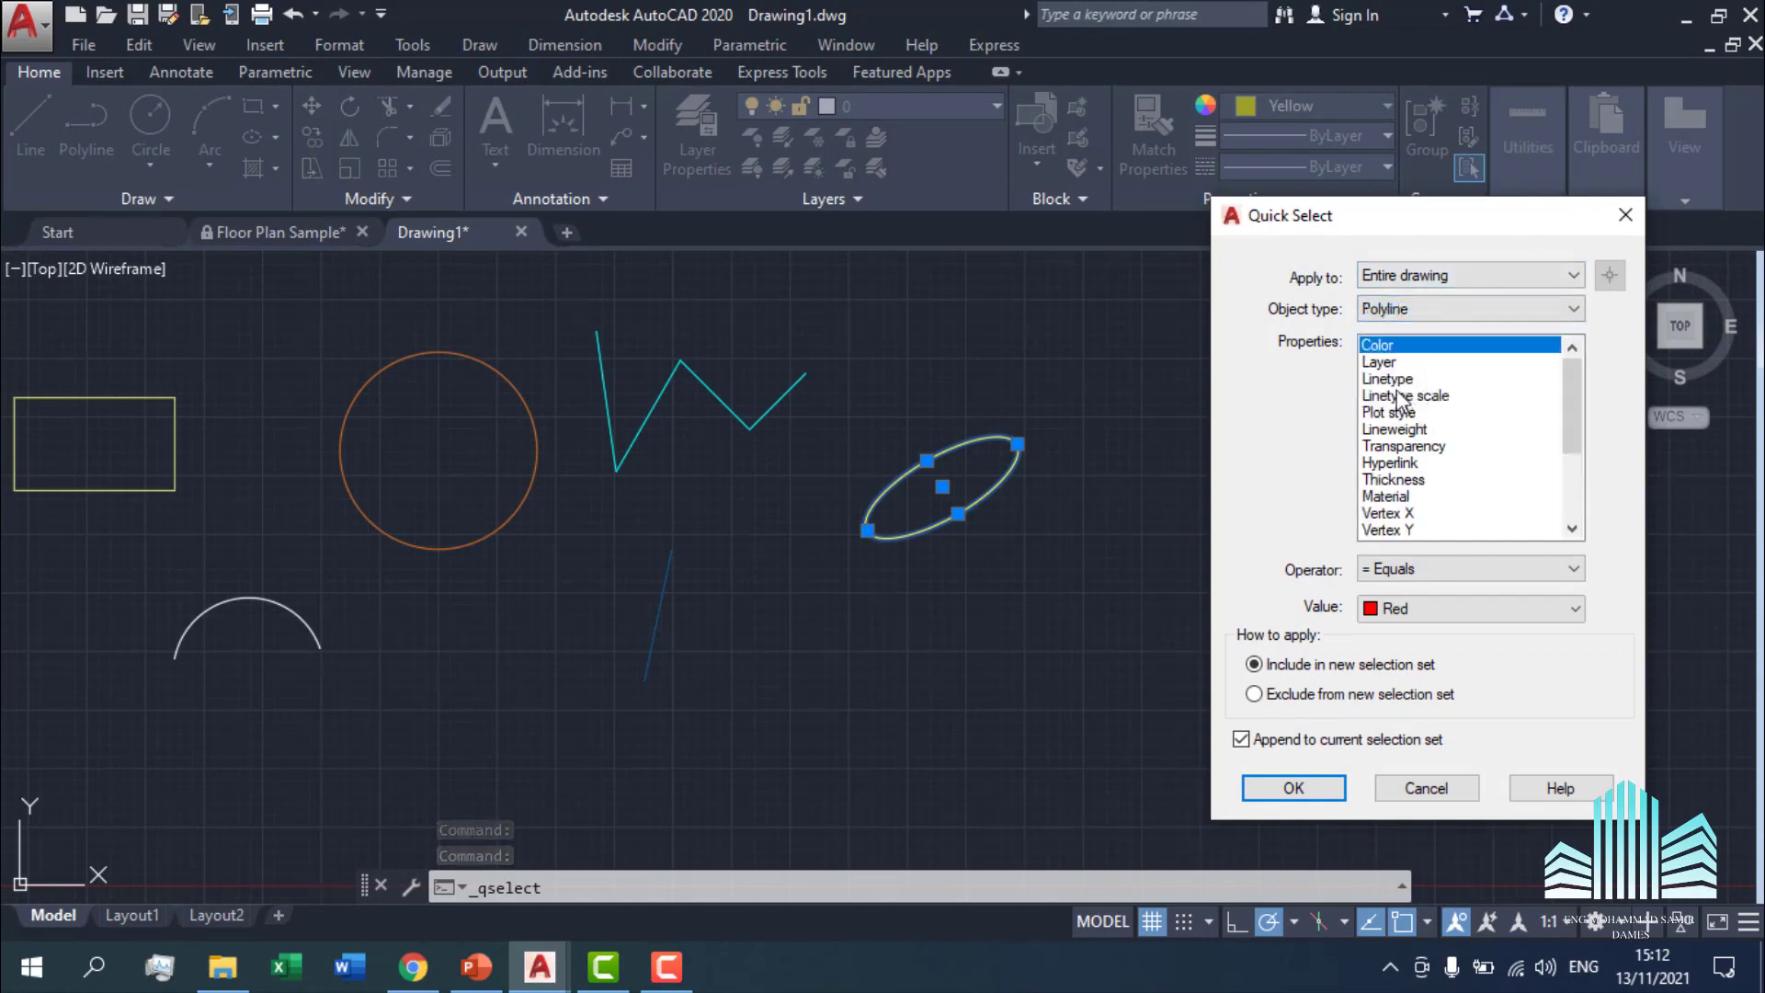
left_click(1392, 619)
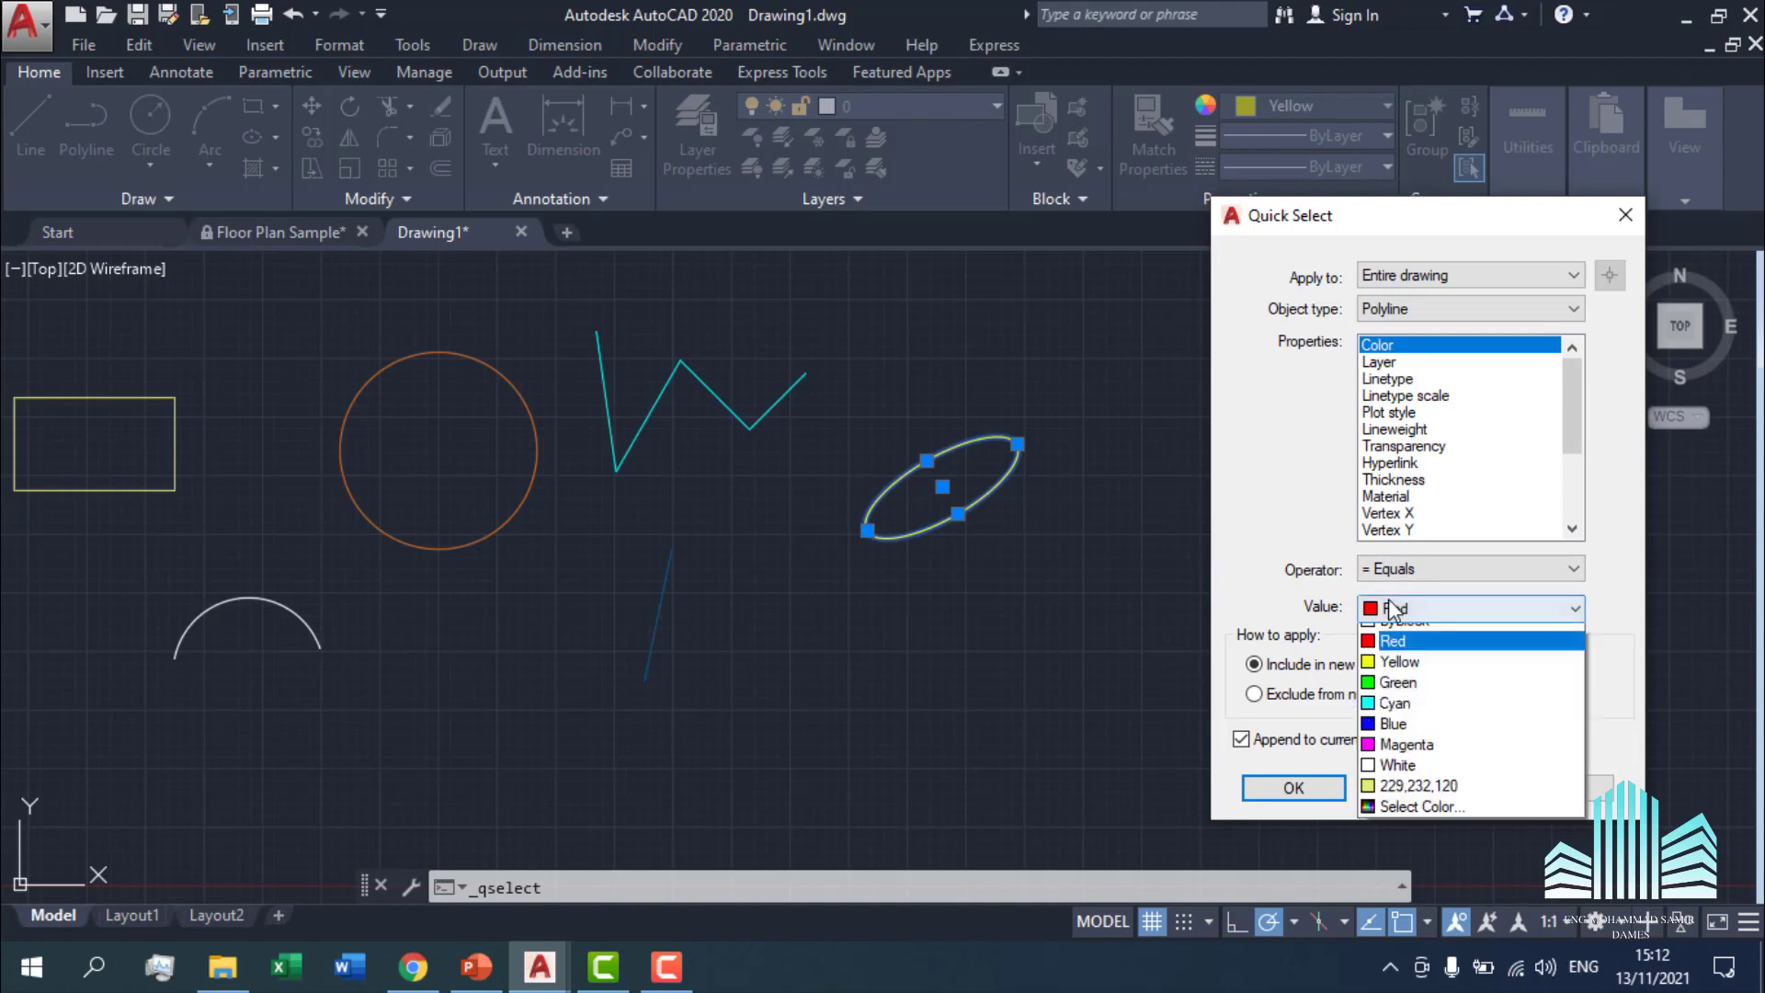
left_click(1405, 738)
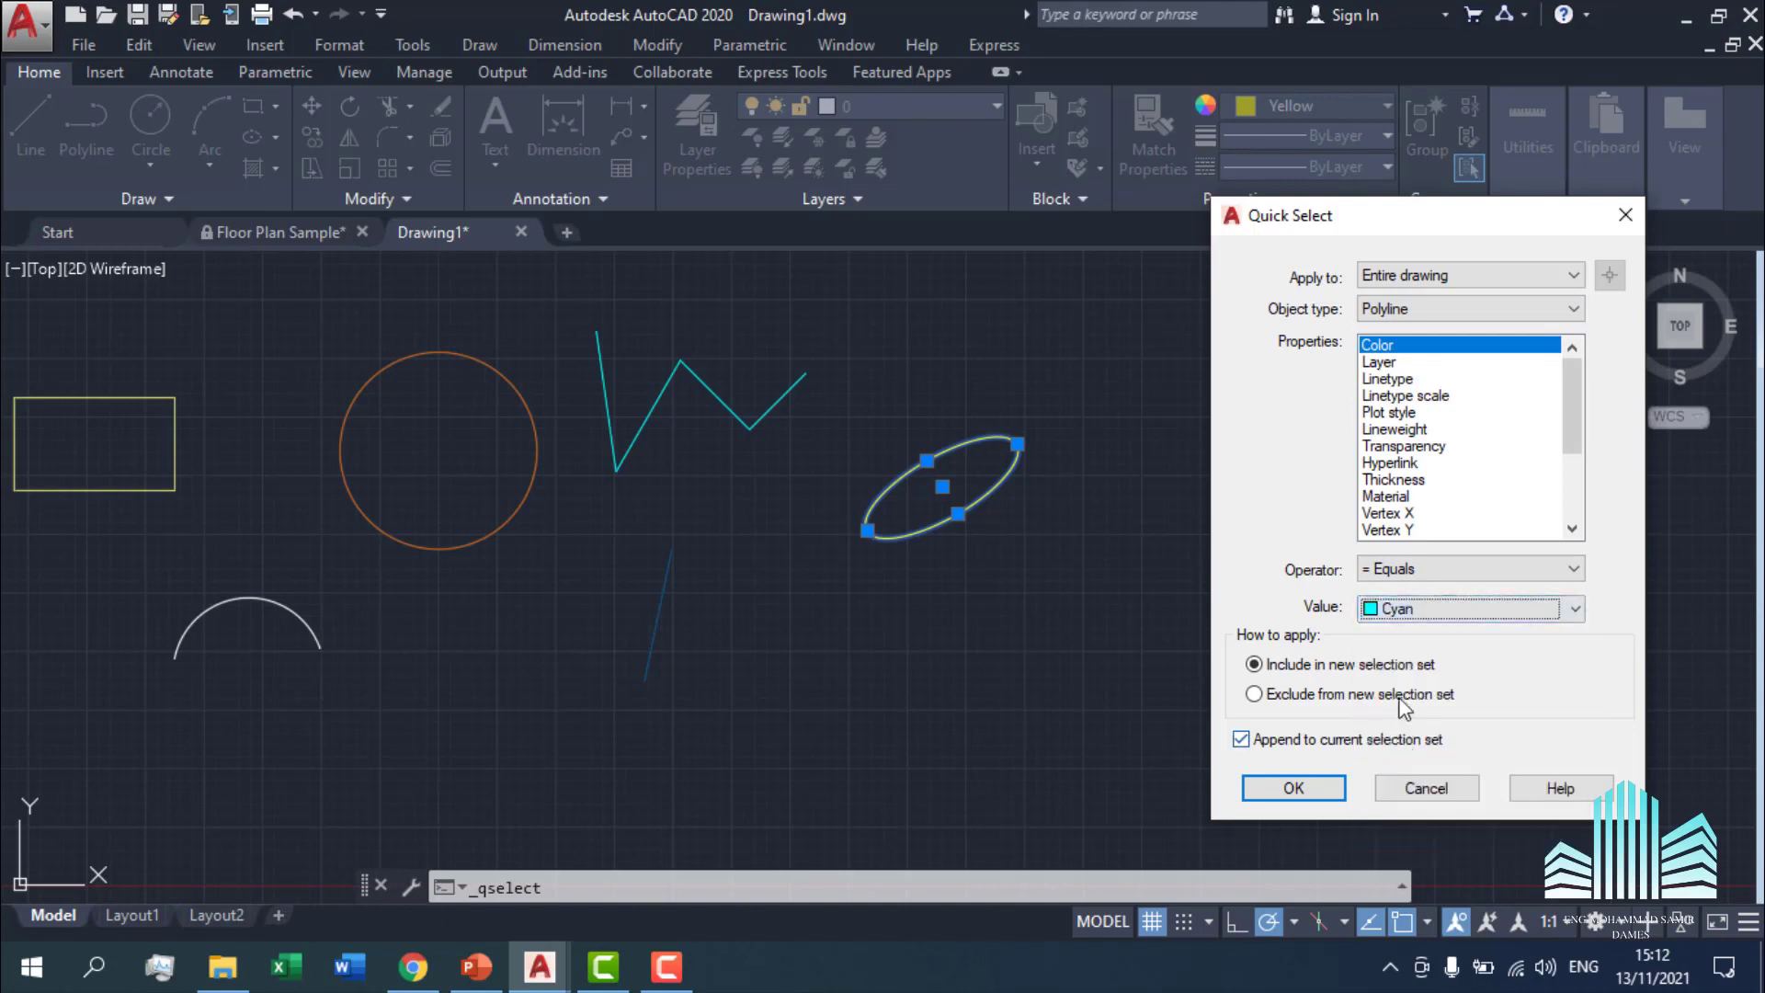
left_click(1314, 788)
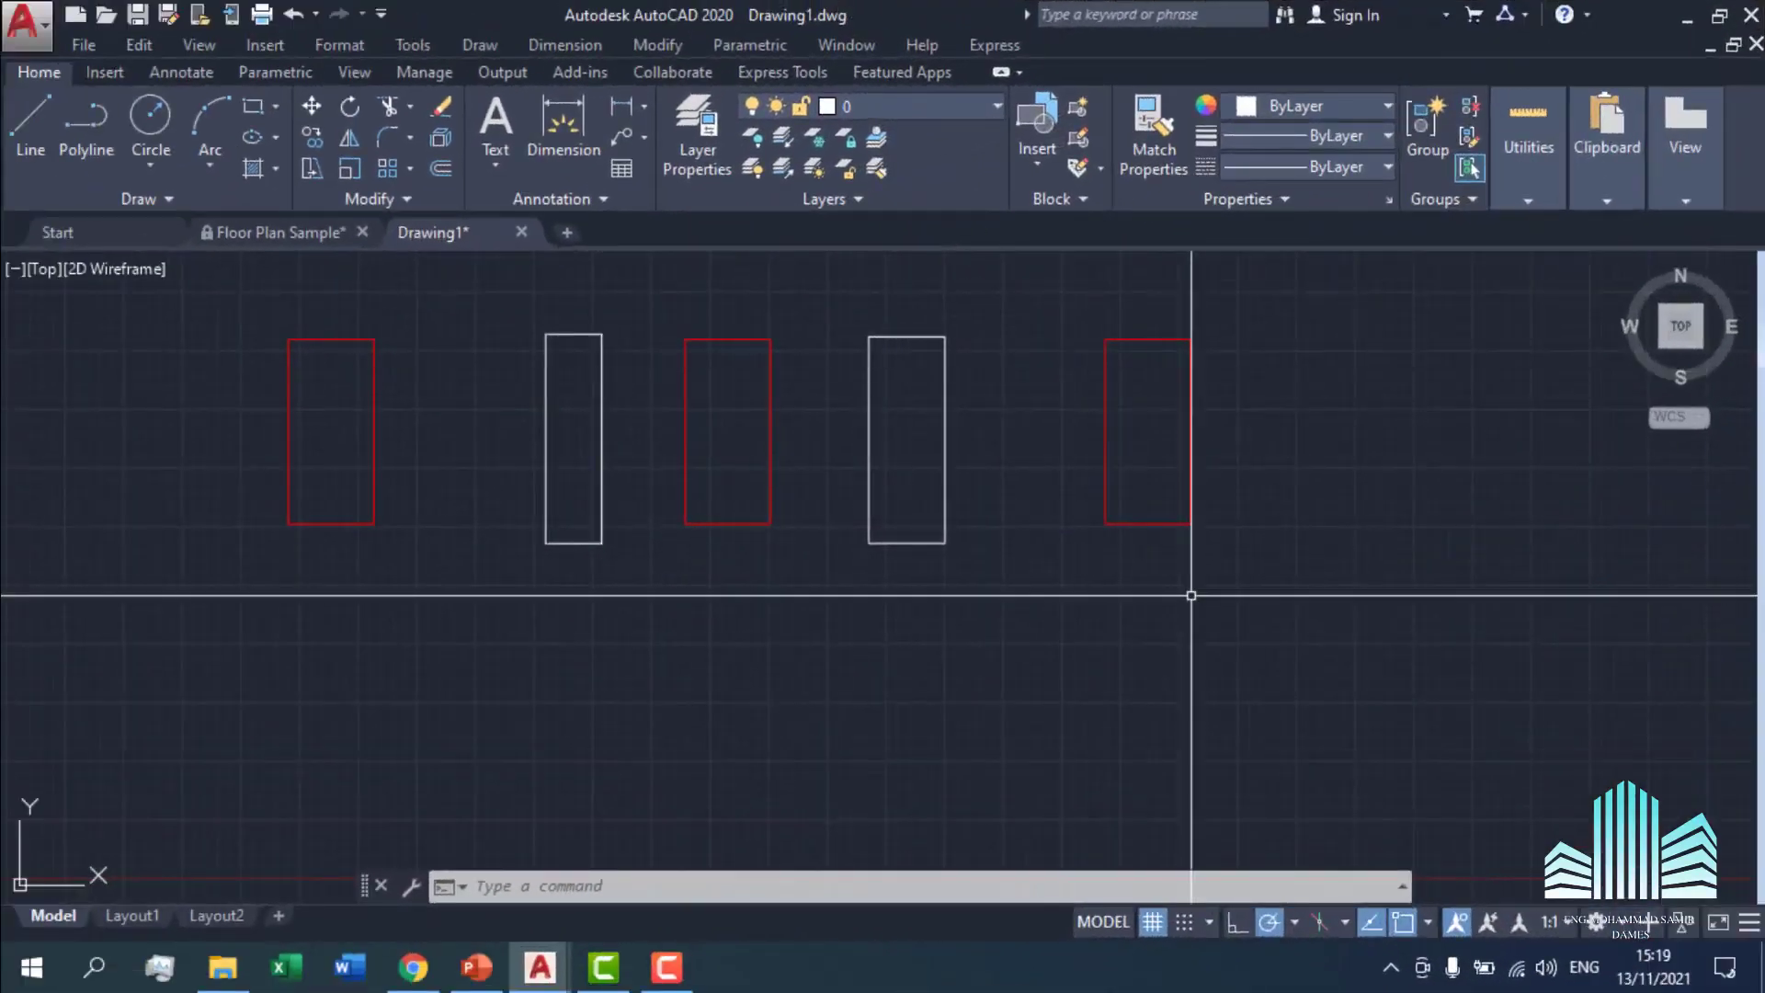
Select all five rectangles and use Quick Select on the current selection to exclude the polylines whose Color equals Red.
left_click(1379, 289)
left_click(157, 598)
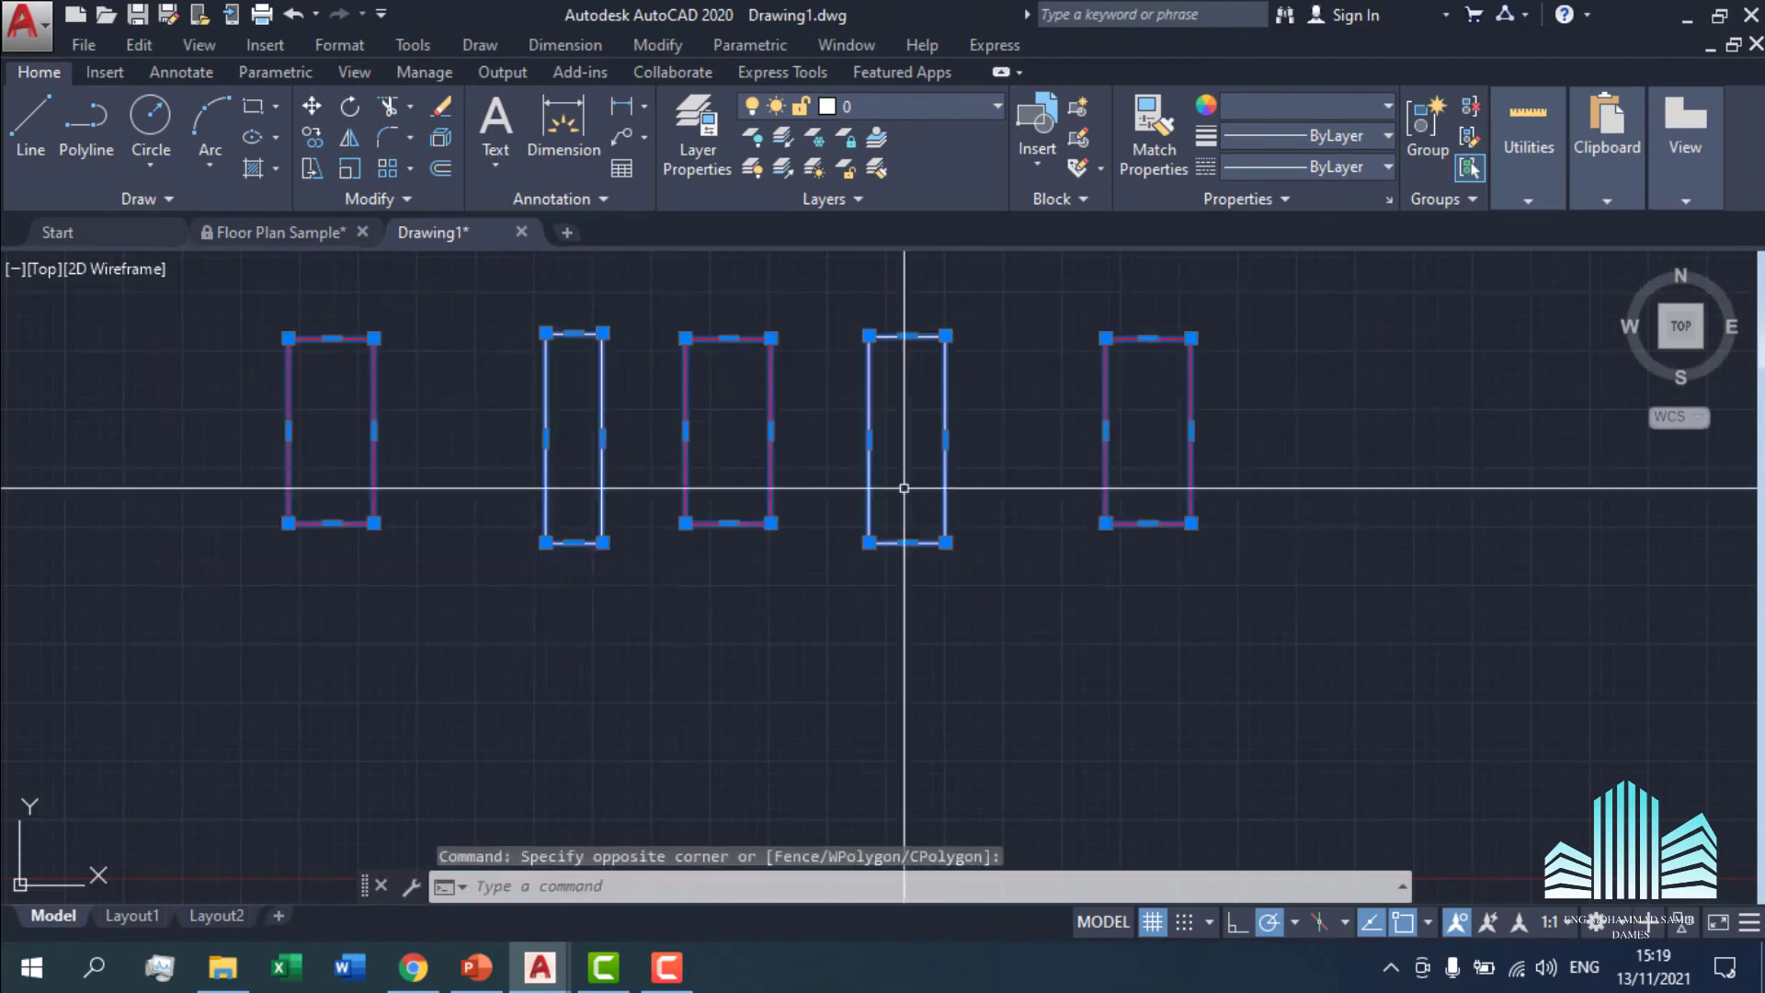
left_click(1528, 200)
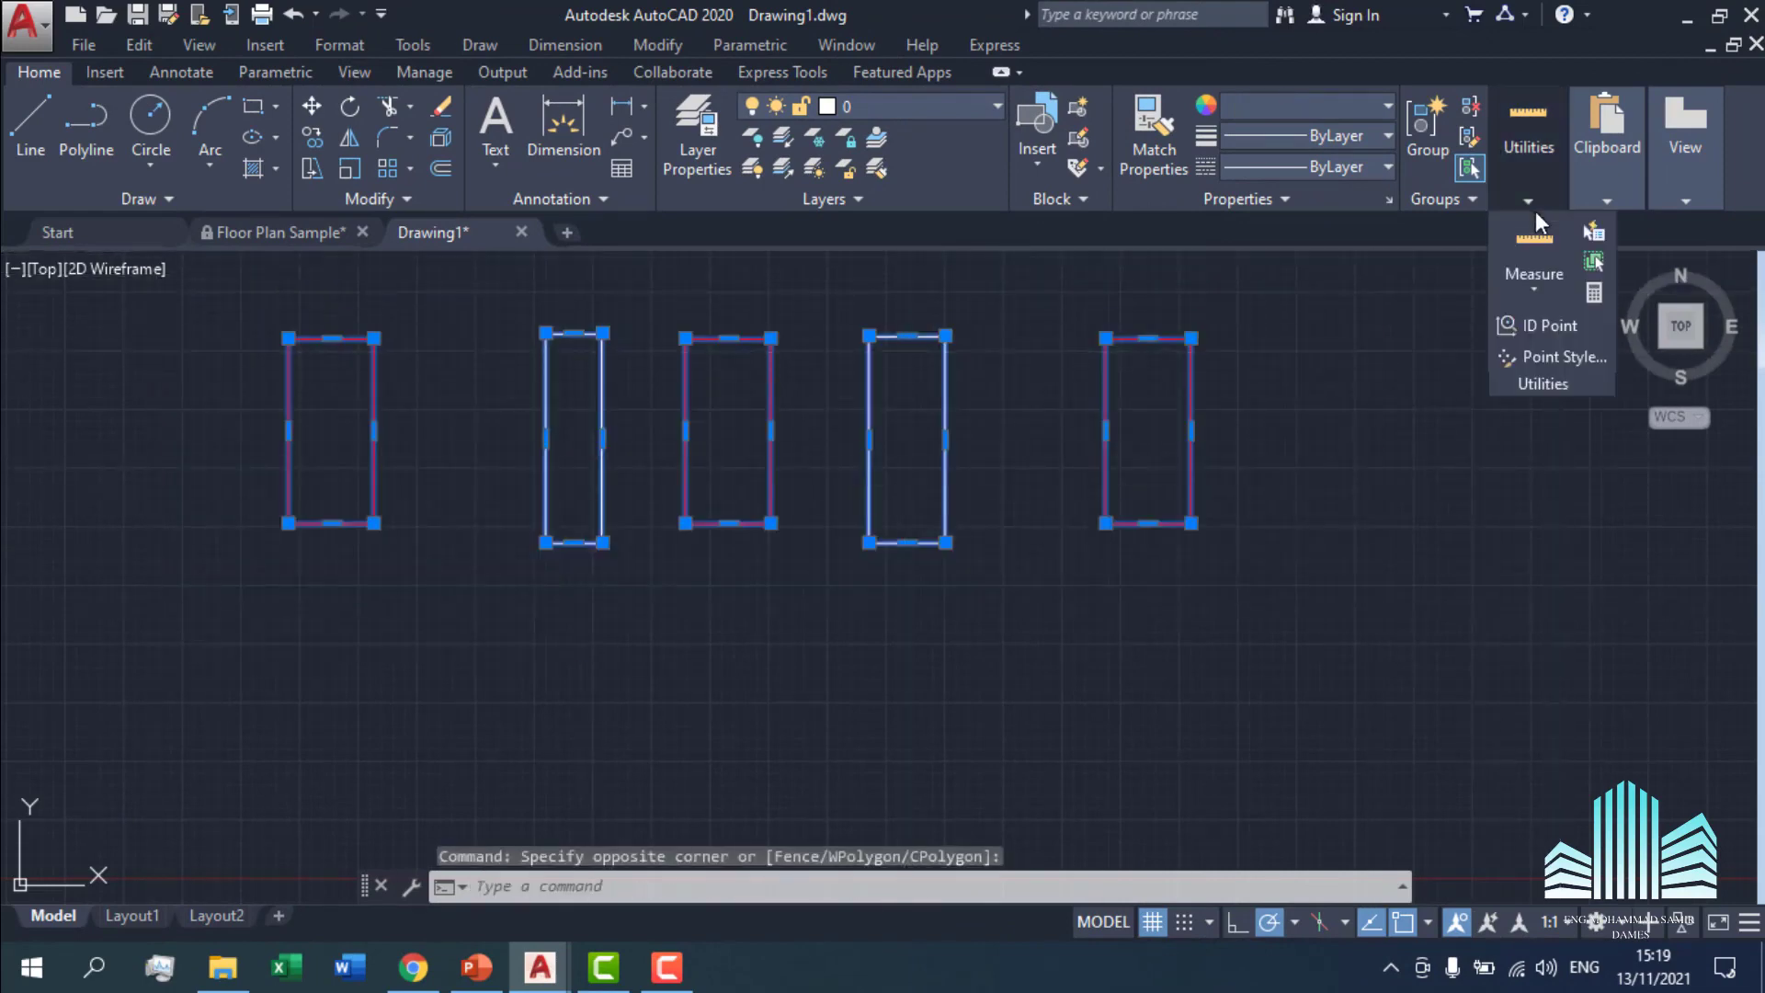
left_click(1593, 234)
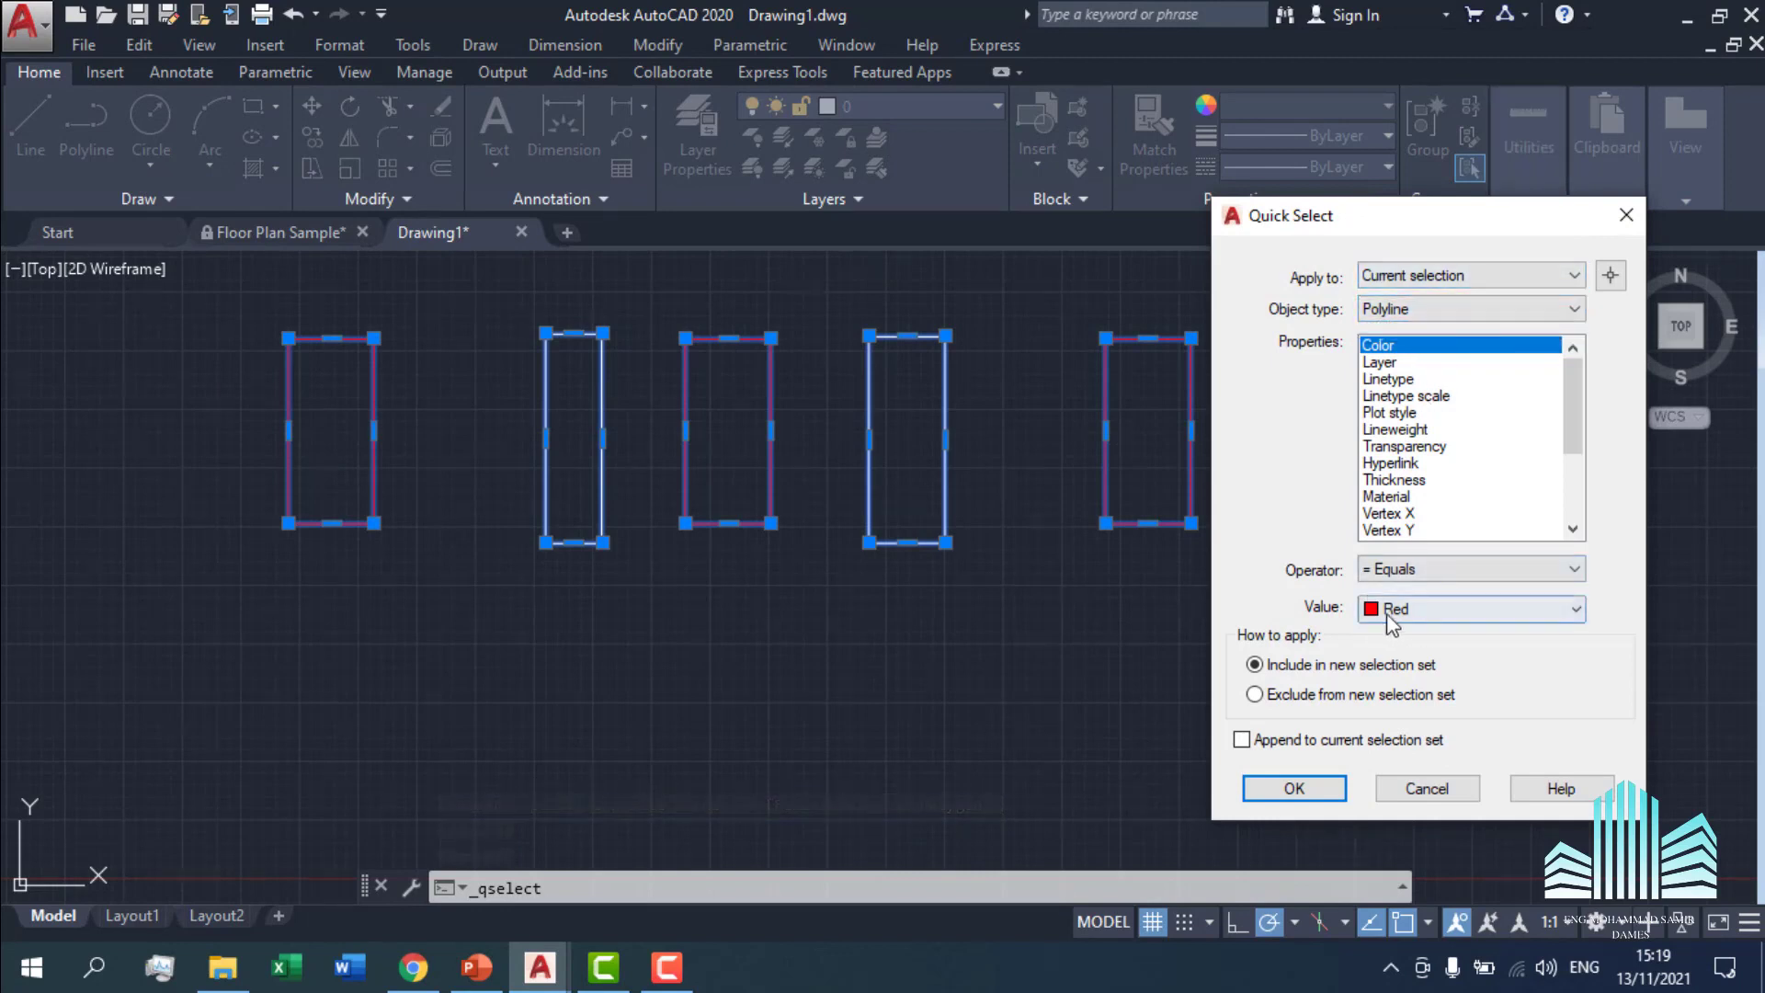
left_click(1255, 694)
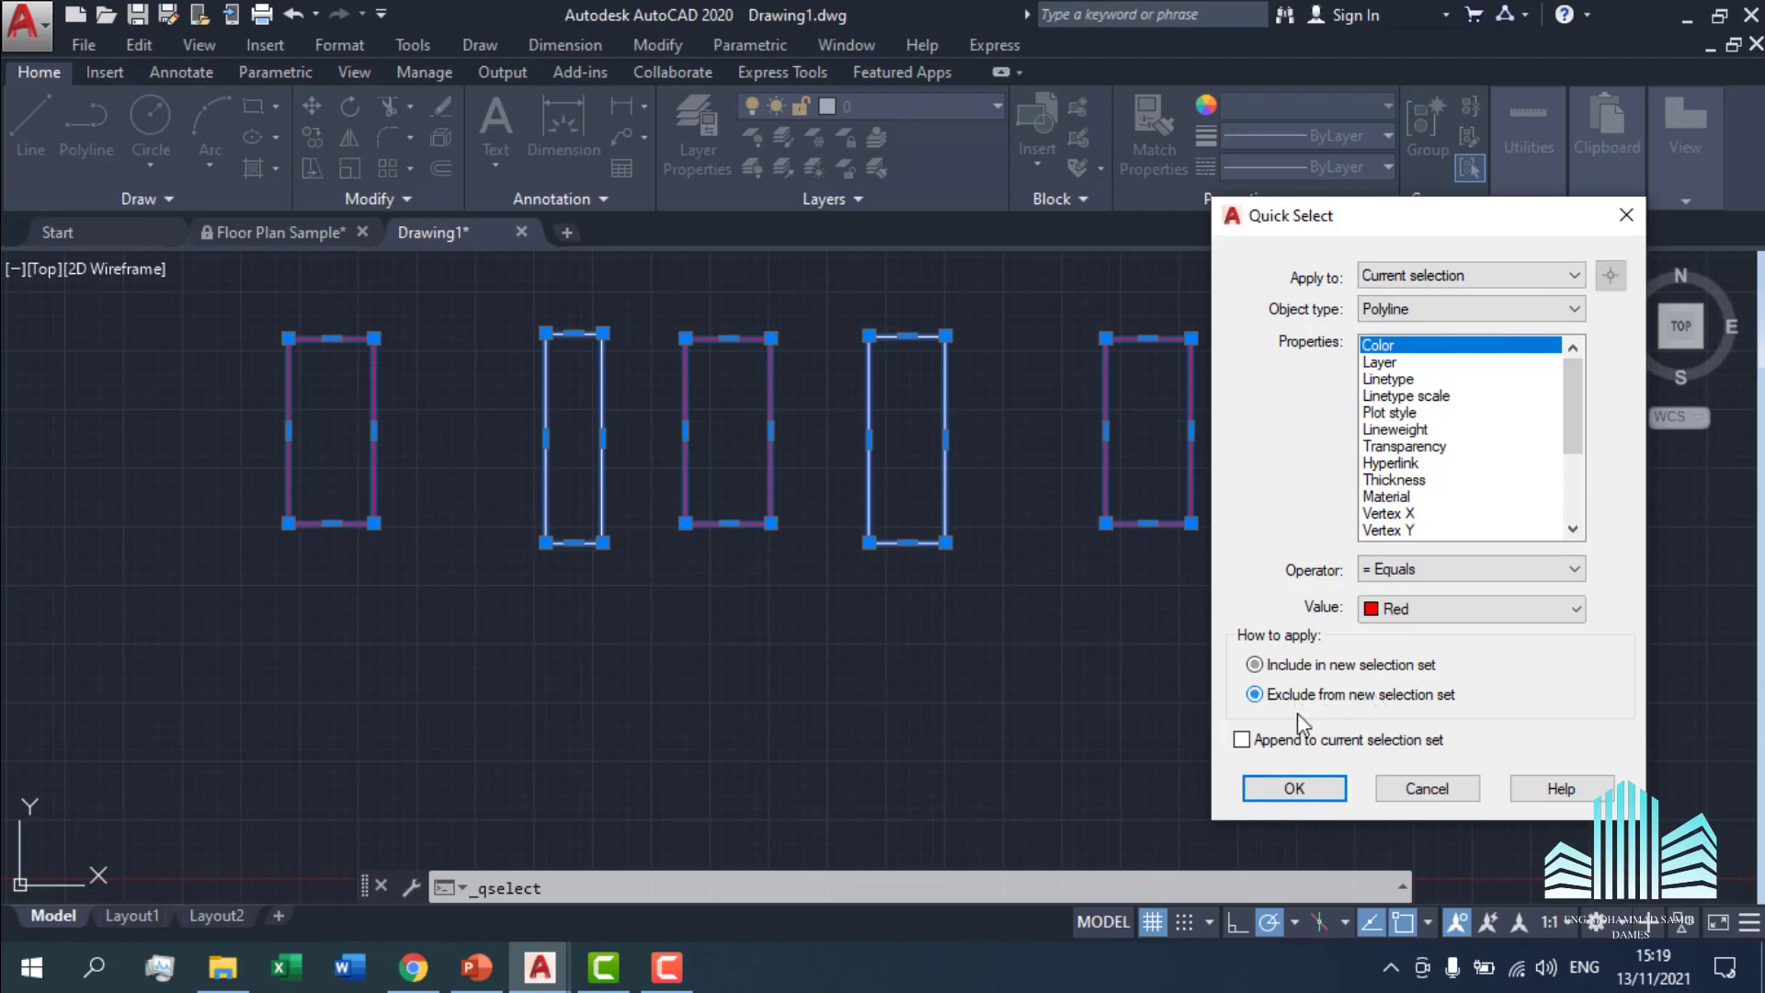
left_click(1294, 788)
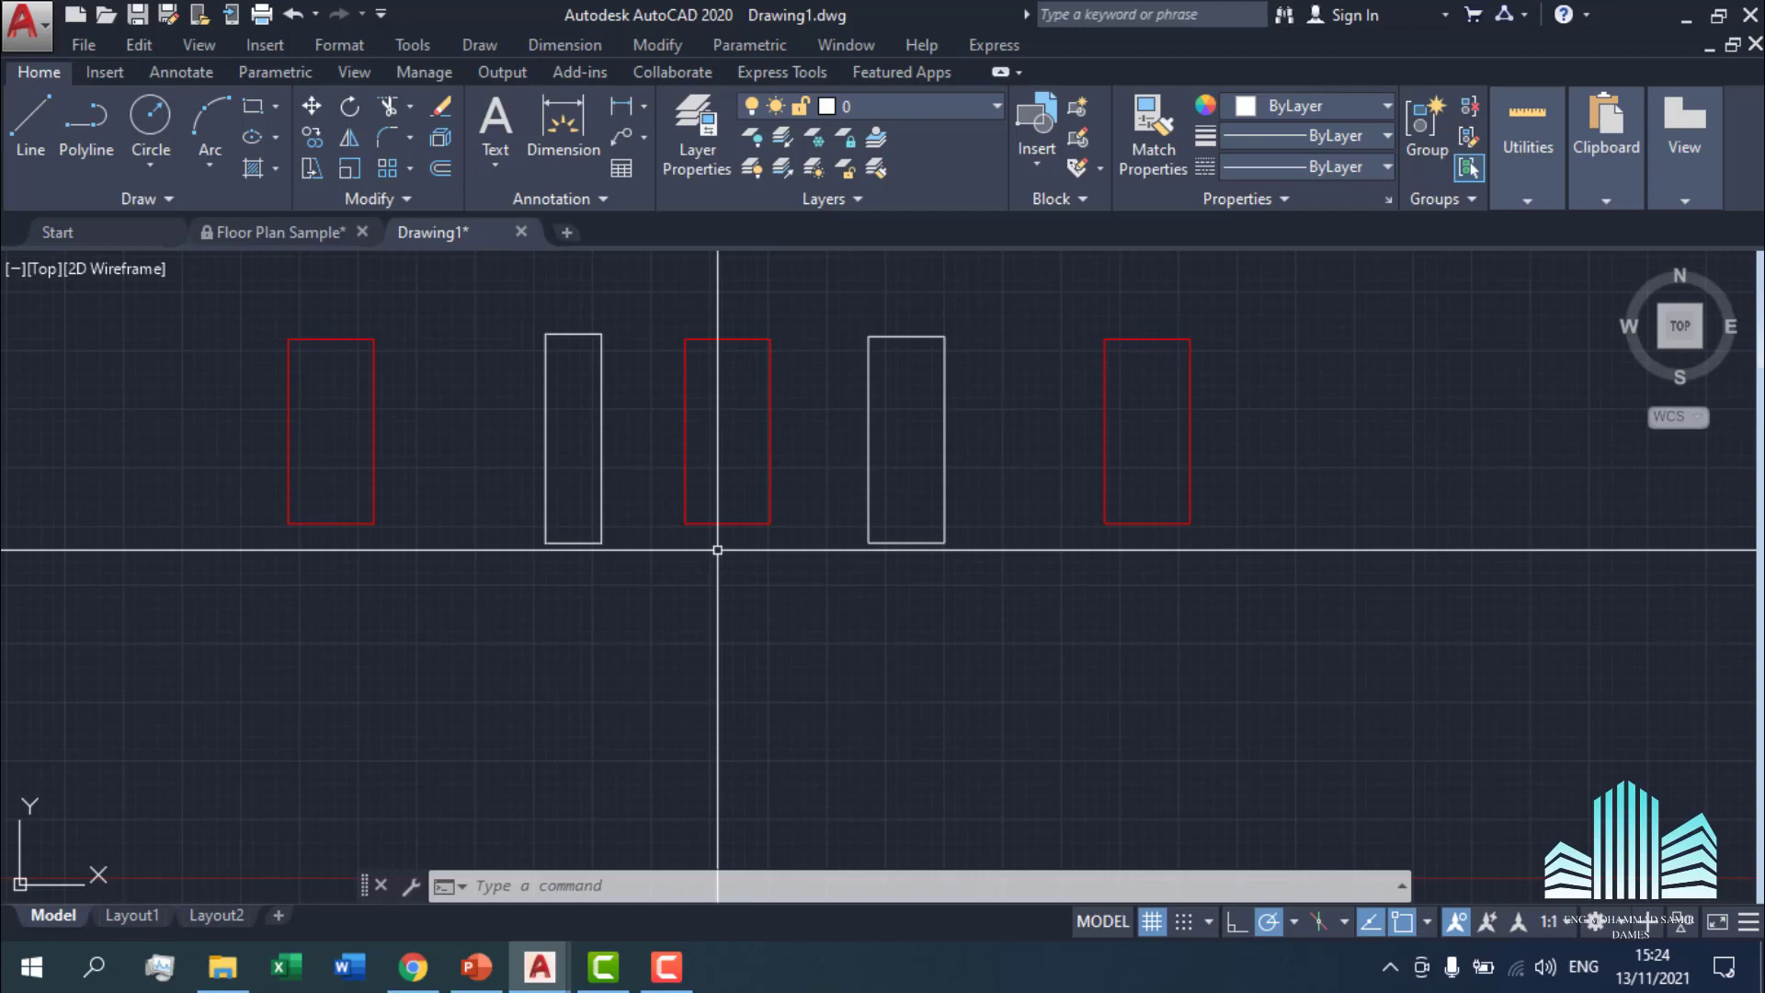
Measure the area of the leftmost red rectangle using the Area command's Object option.
type("AREA")
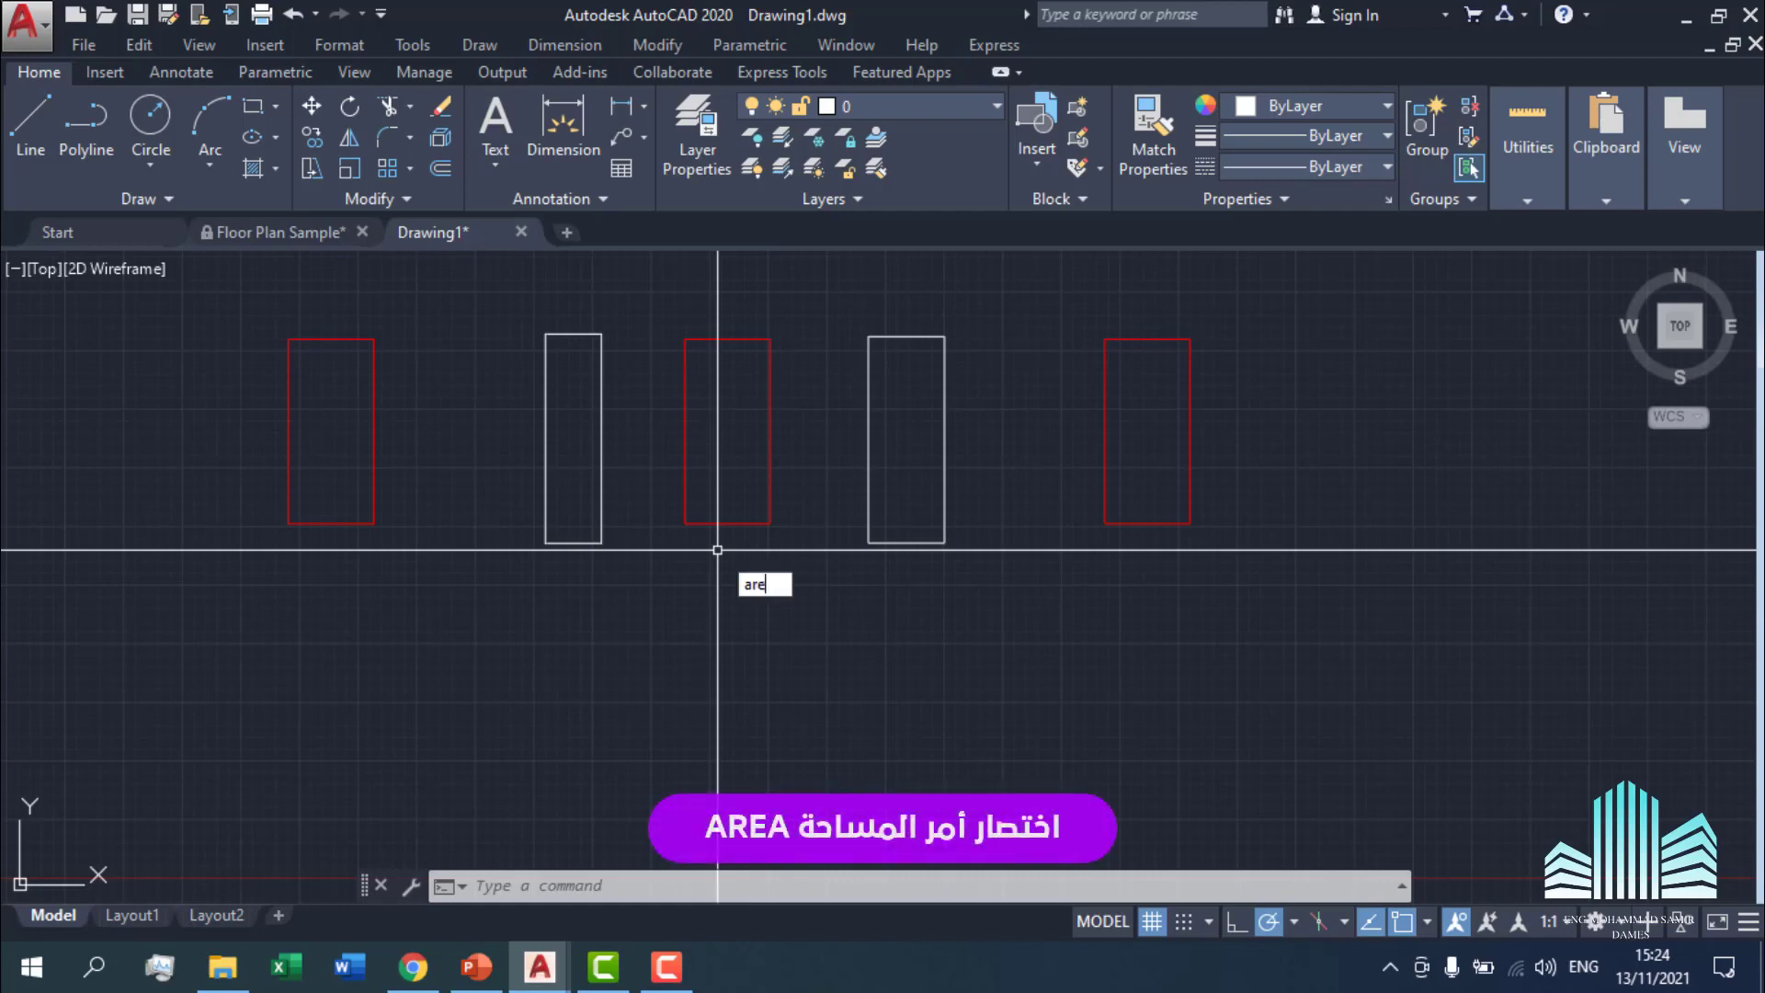
key("Return")
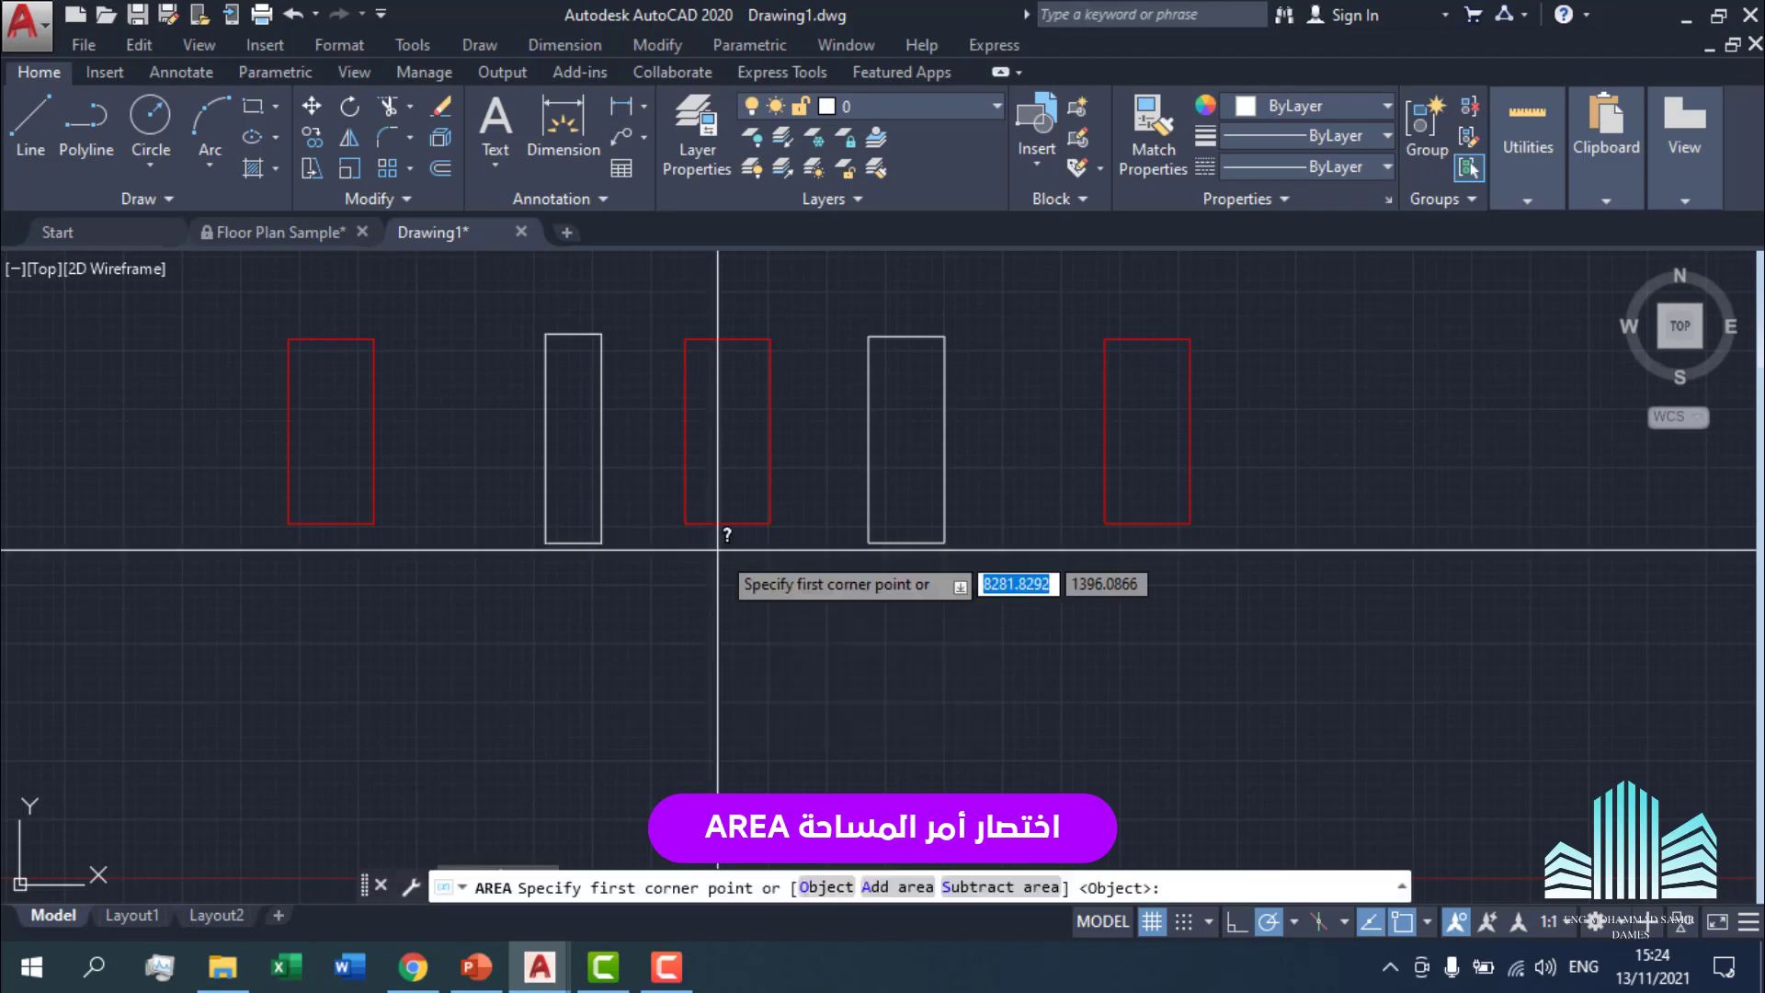
left_click(827, 888)
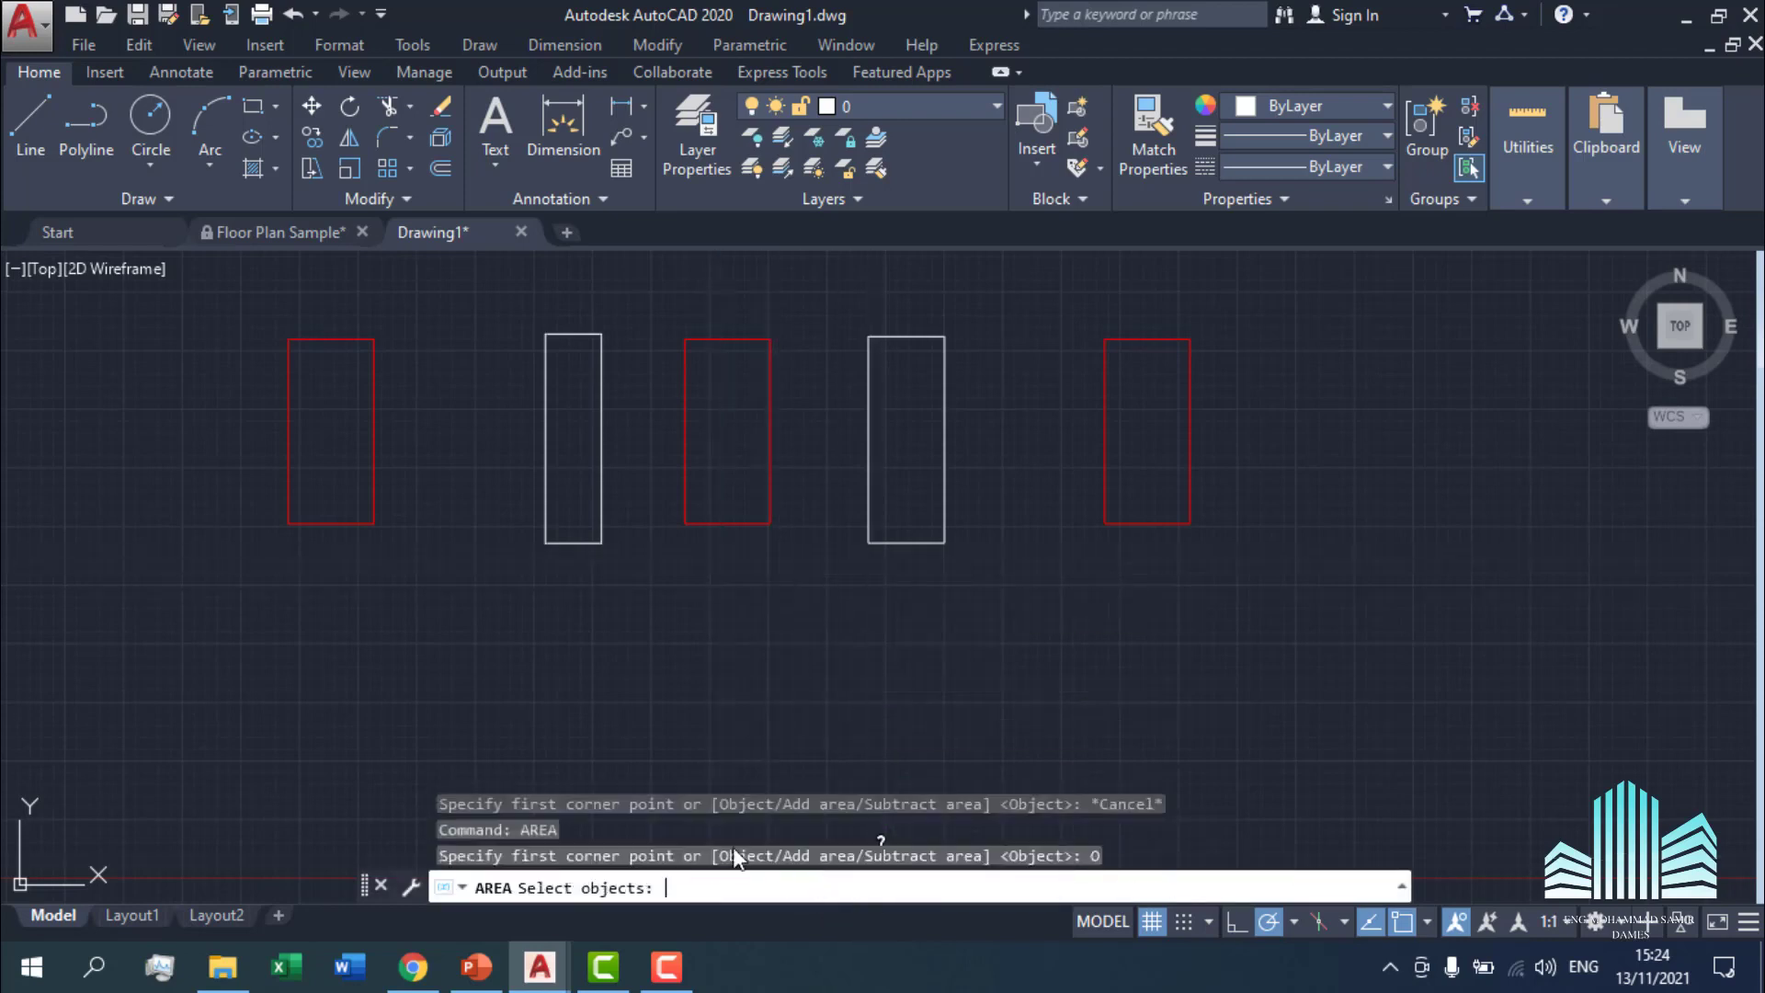
left_click(372, 443)
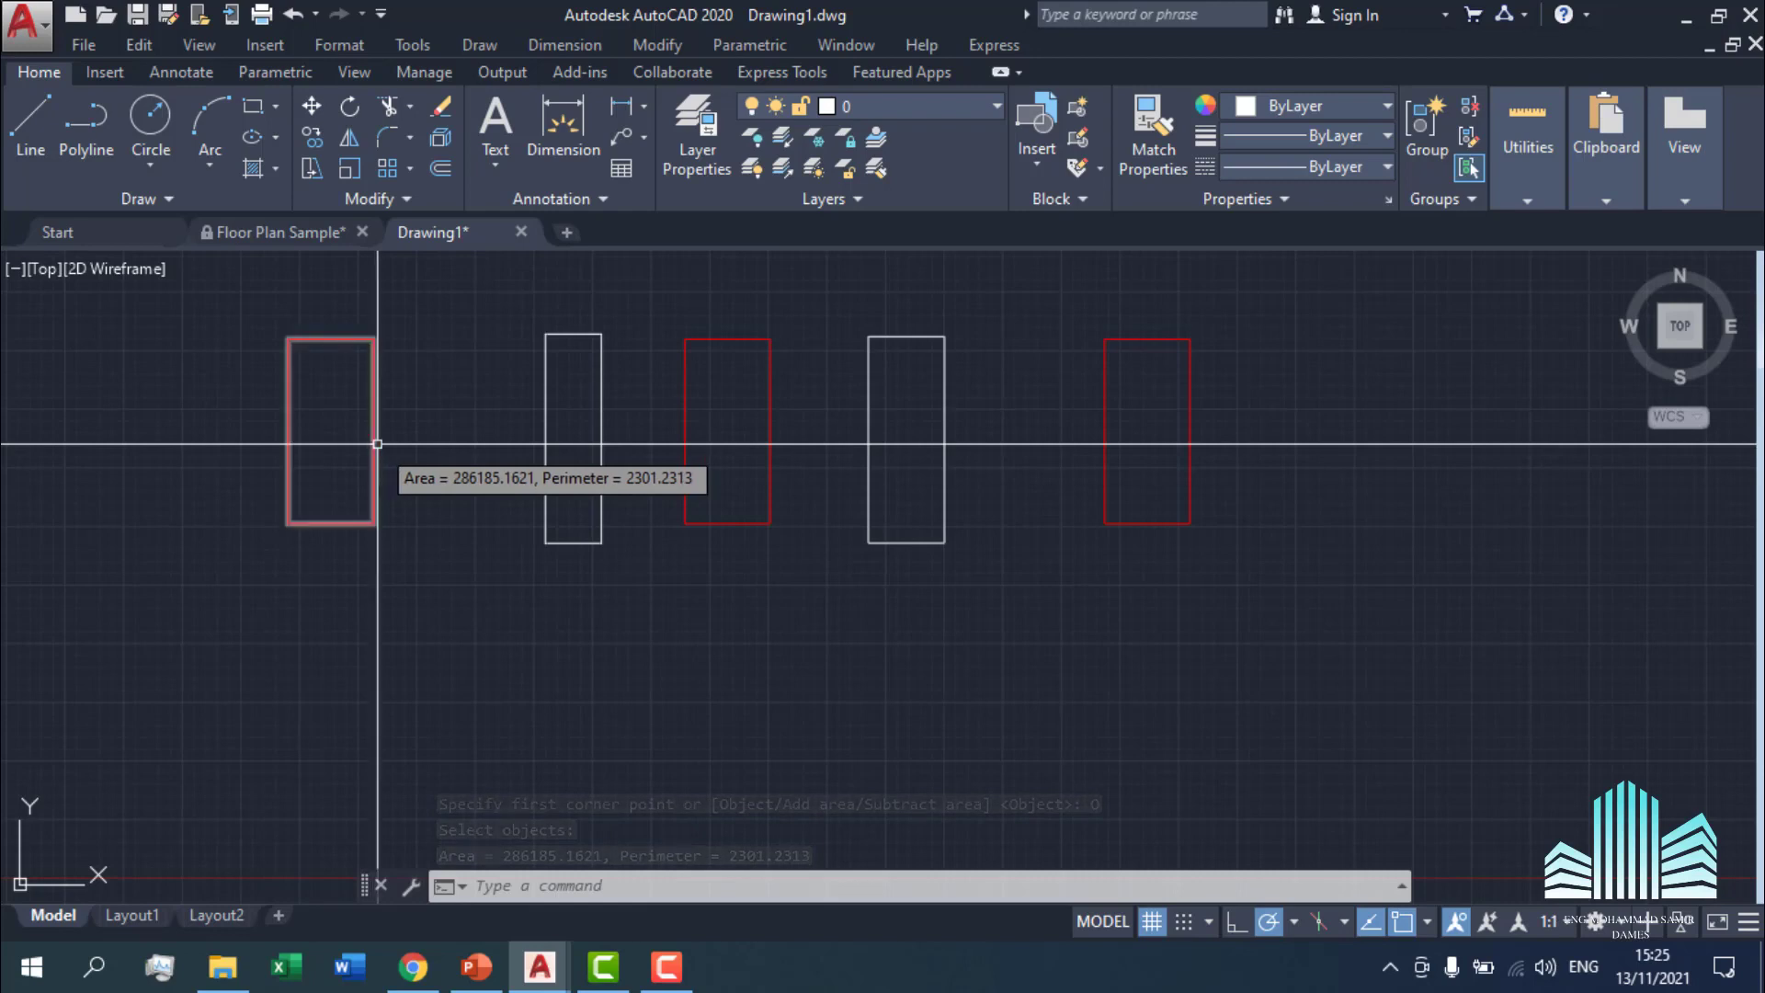
Measure the area of the narrow white rectangle as an object and leave the command.
key("Return")
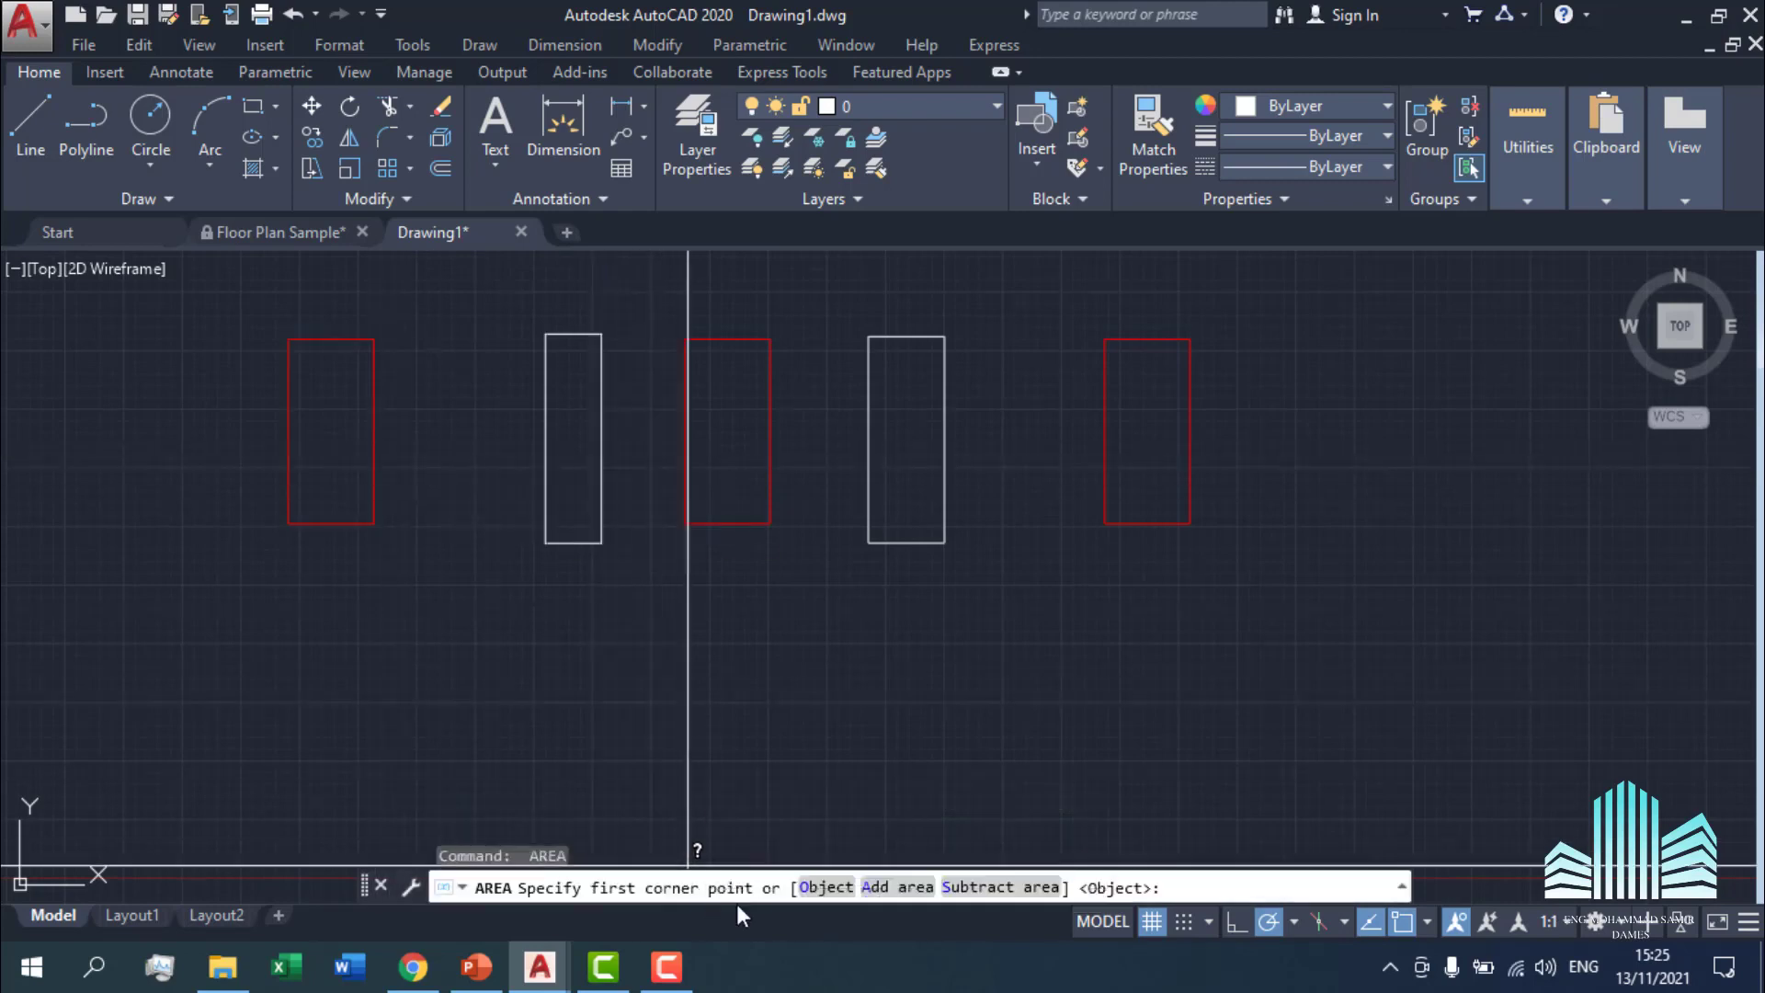
left_click(826, 887)
left_click(601, 416)
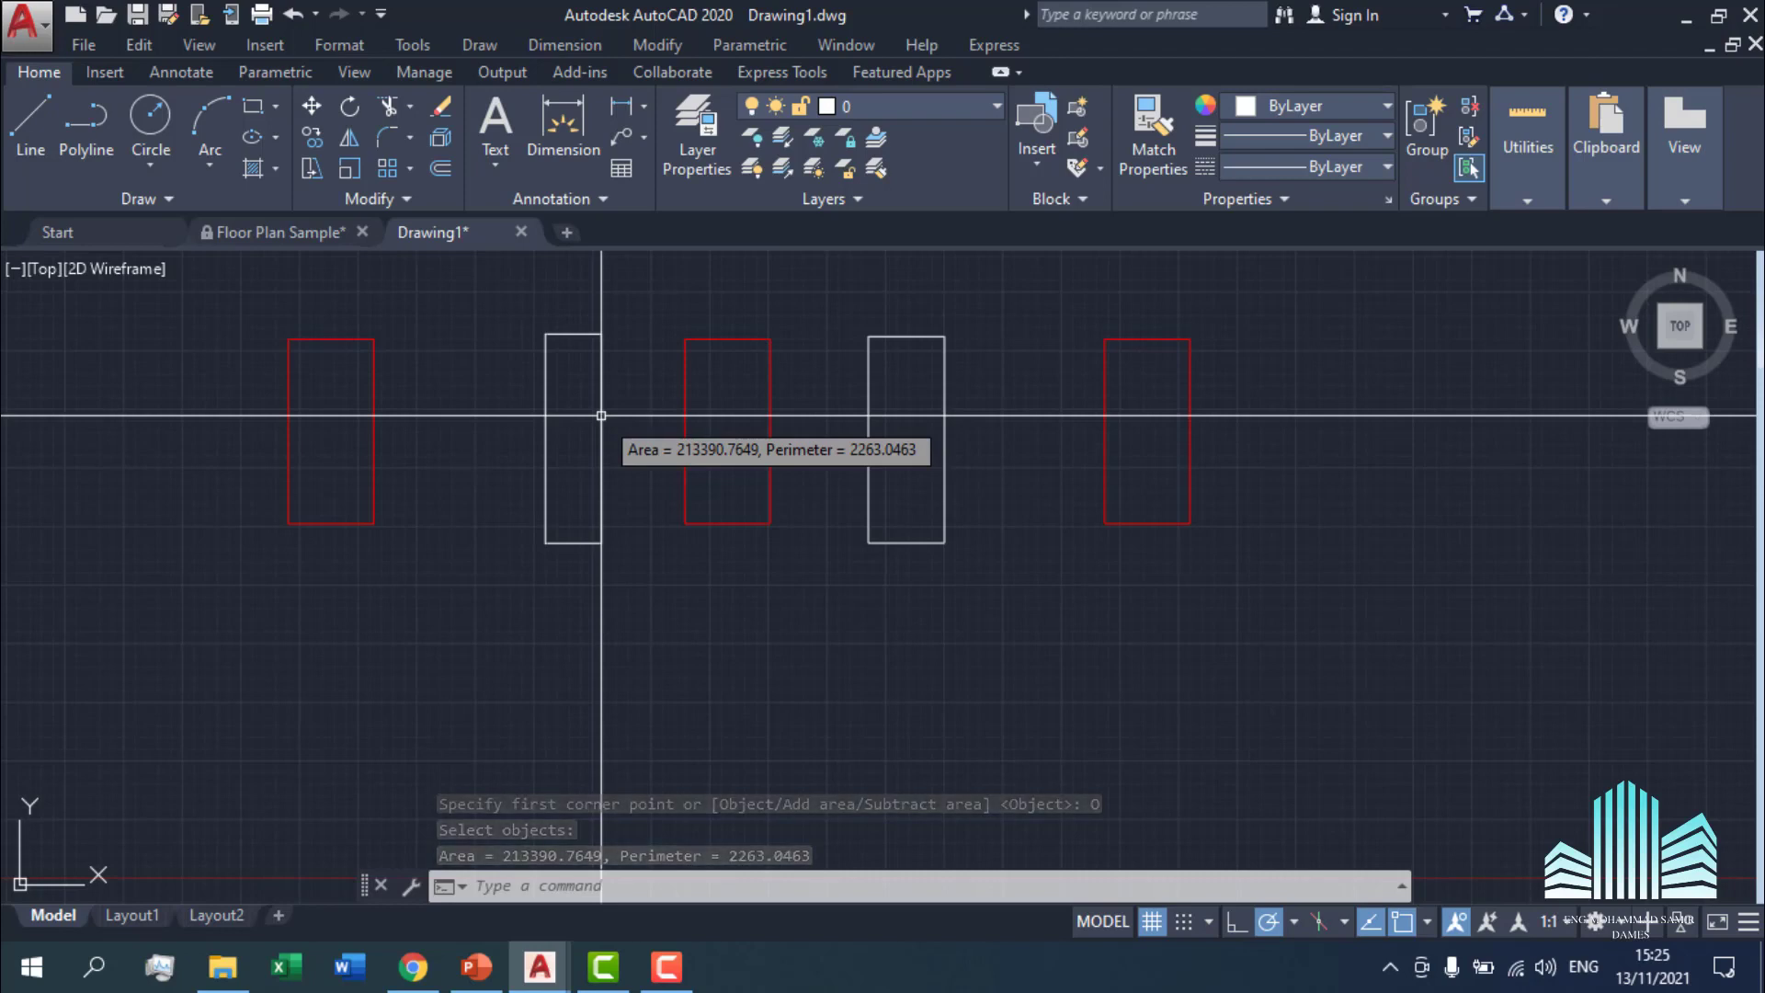
key("Escape")
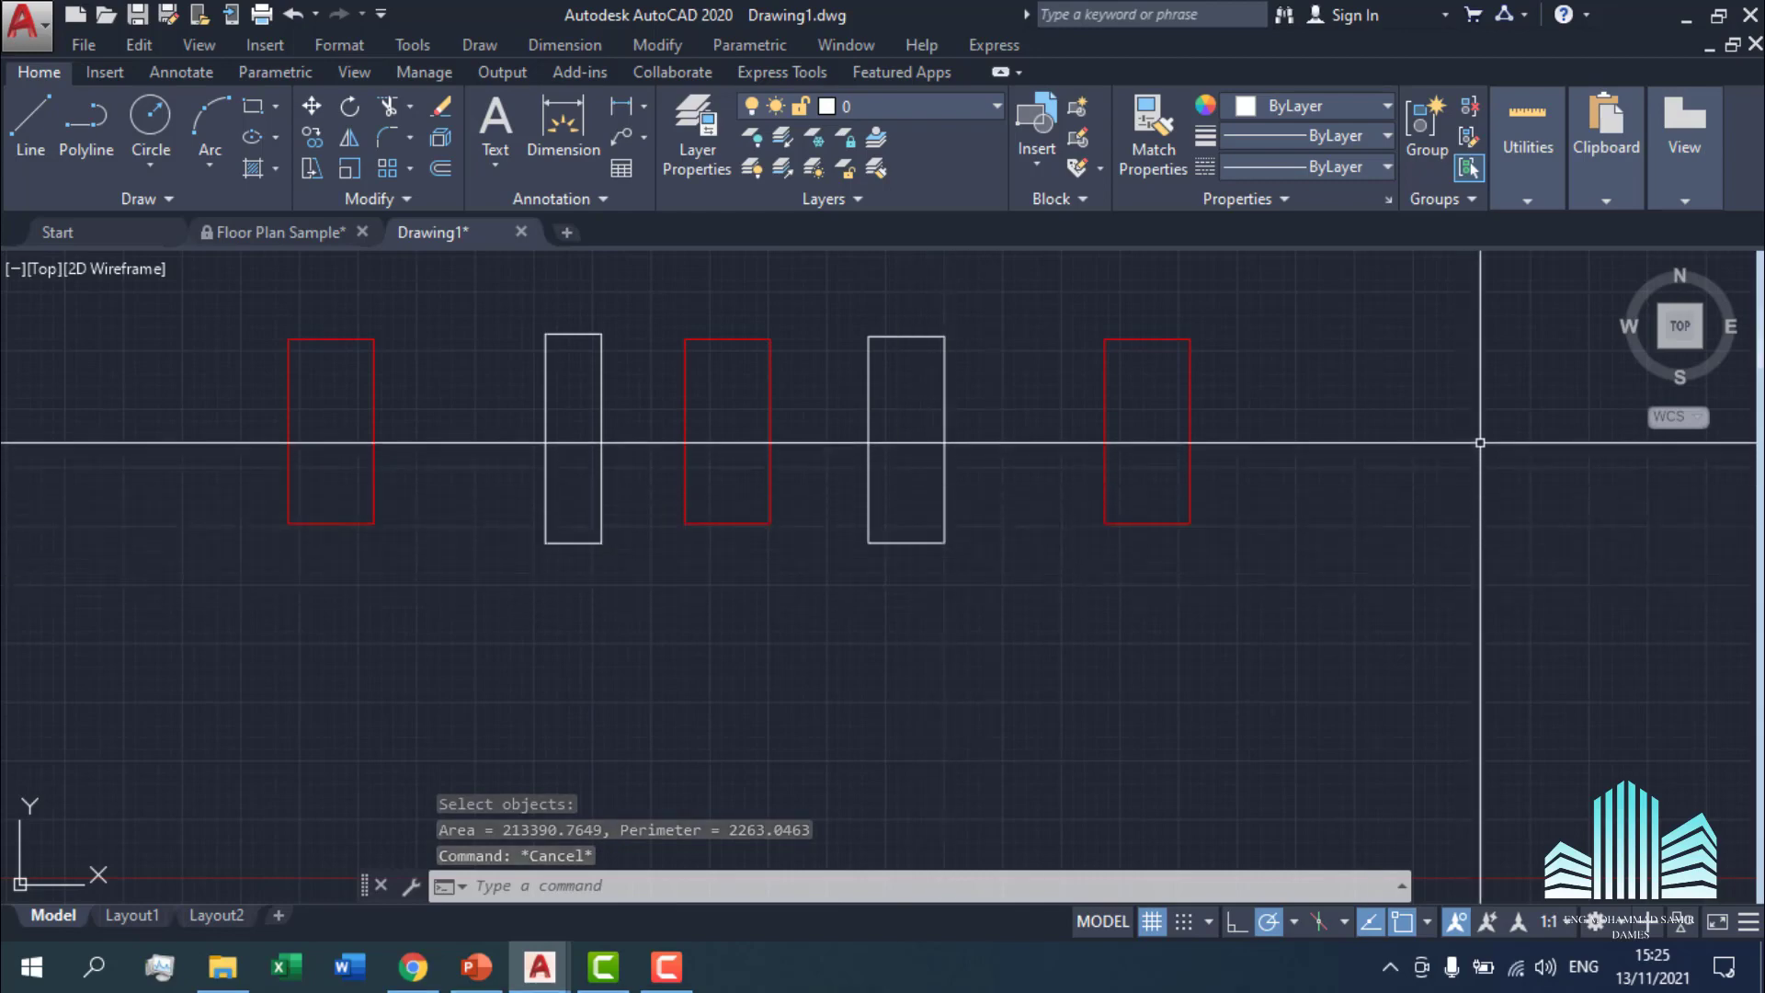
Set up a Quick Select on the entire drawing for polylines, with Area as the filter property.
left_click(1526, 200)
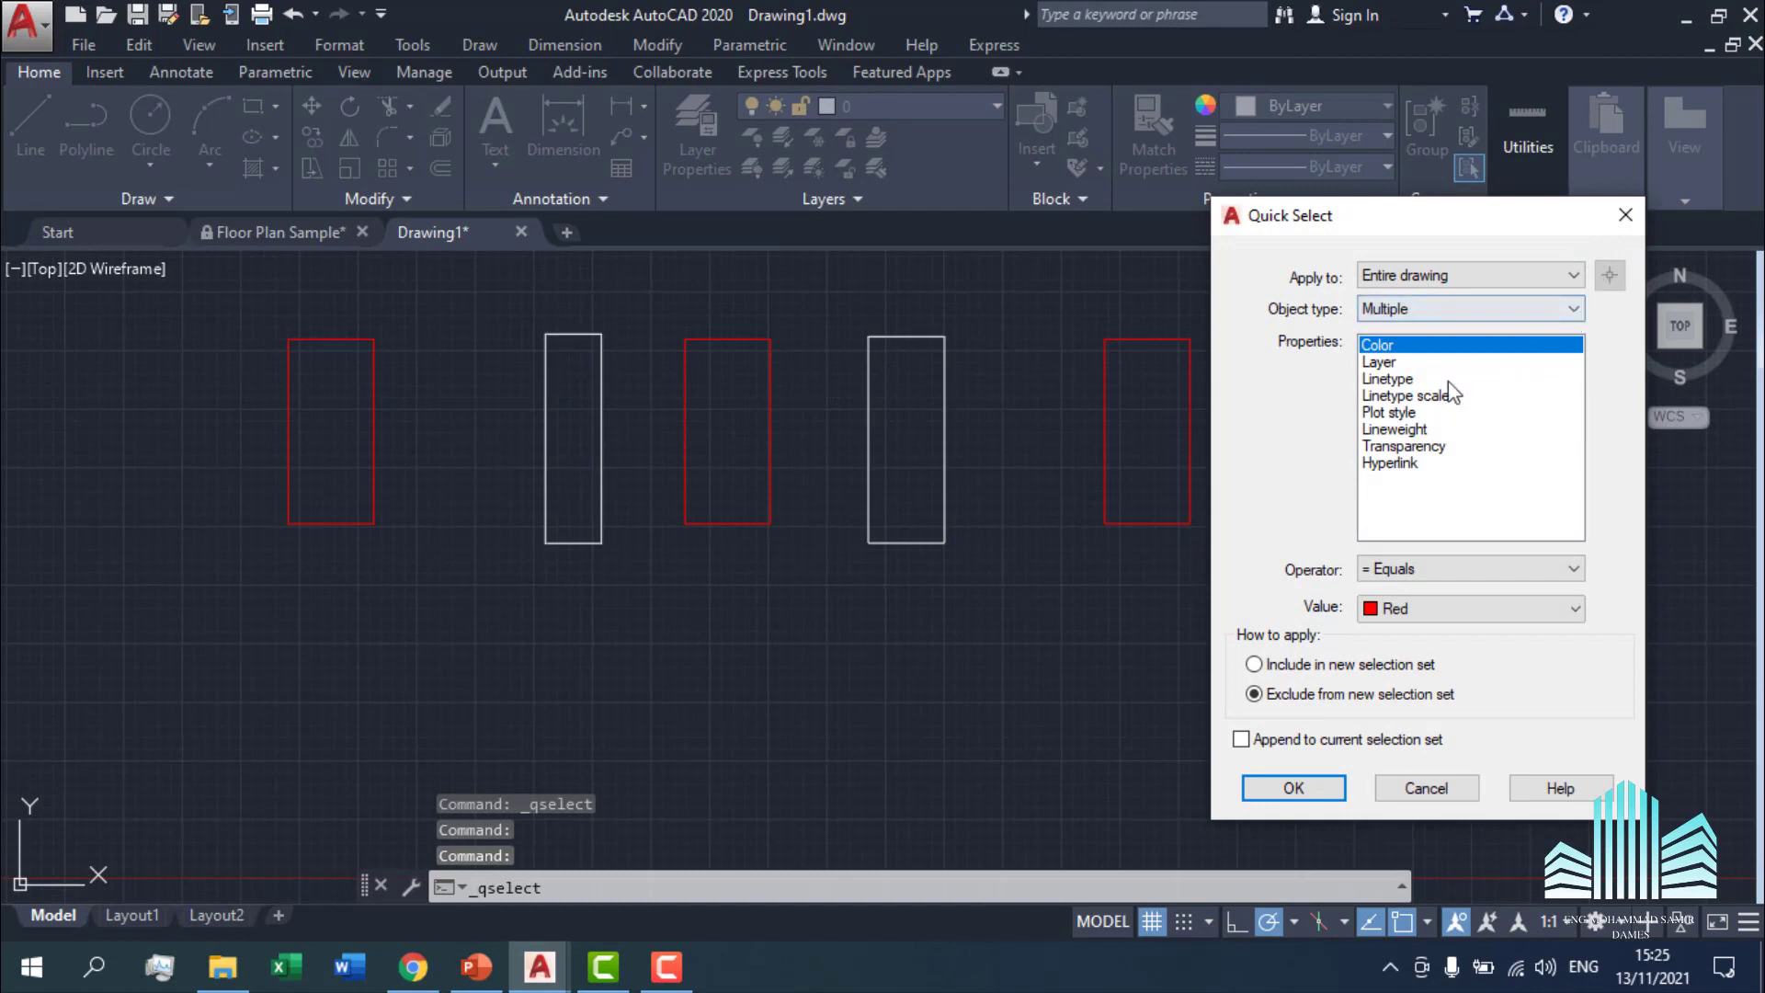
left_click(1441, 317)
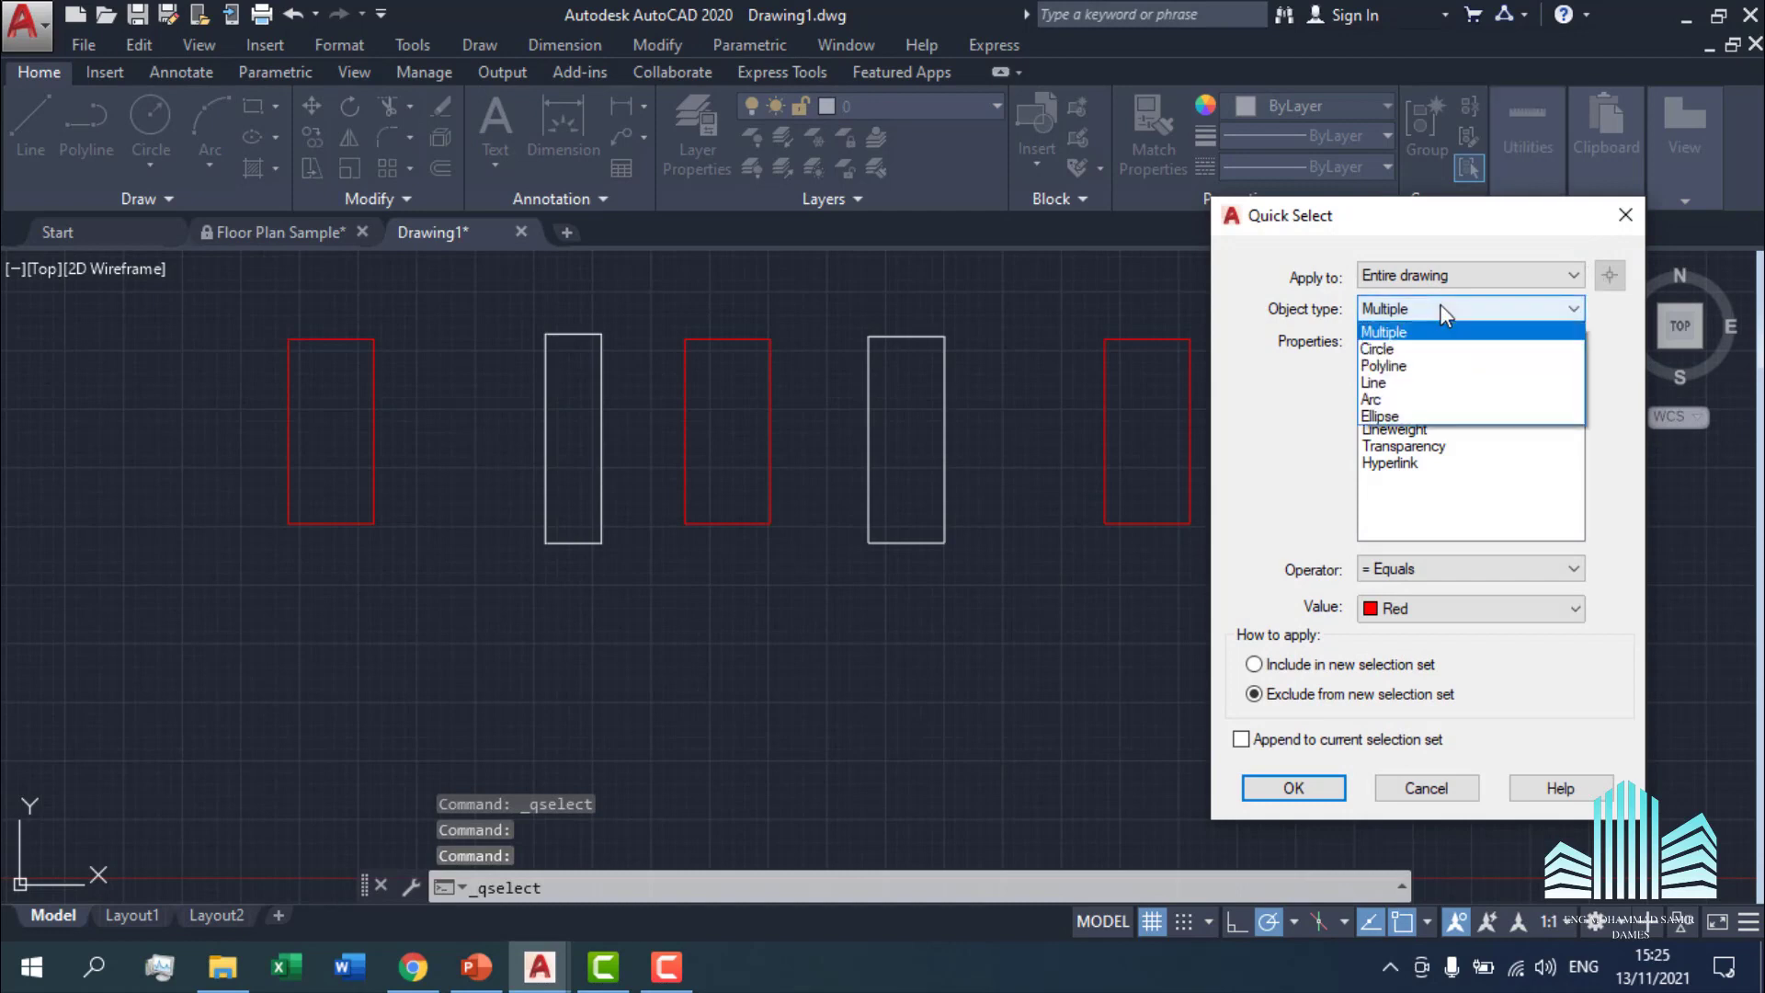
left_click(1430, 375)
scroll(1401, 441, "down", 3)
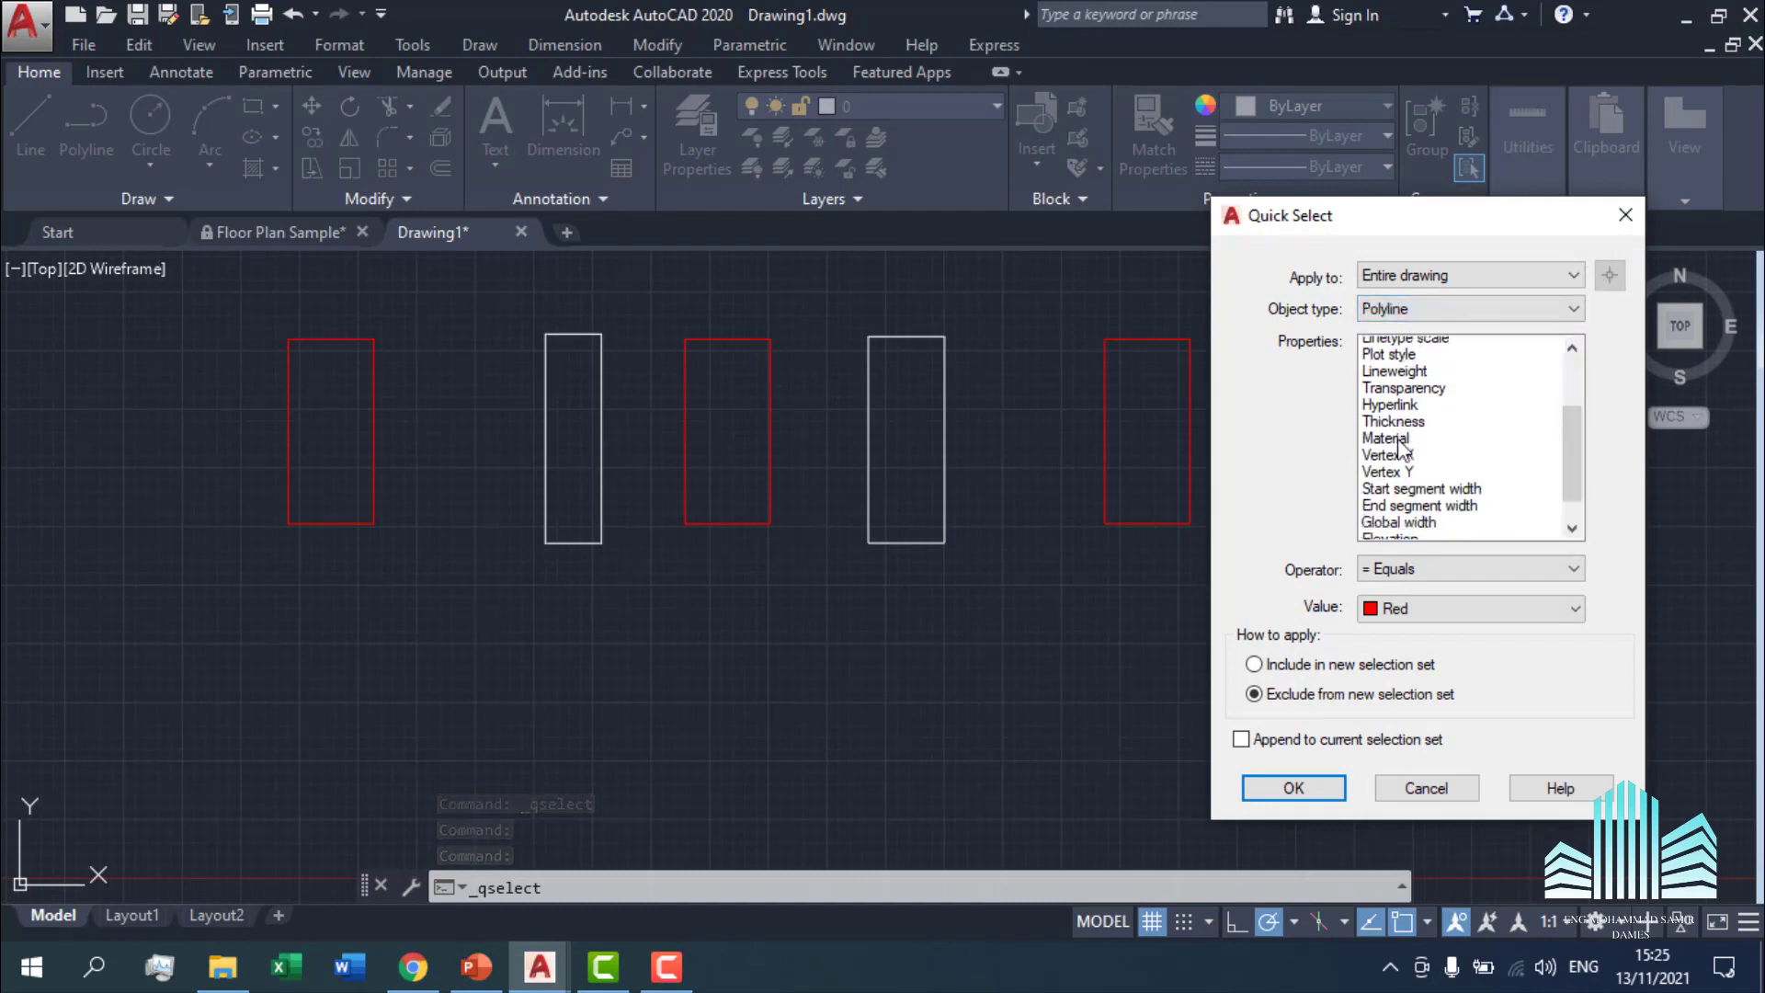
left_click(1390, 483)
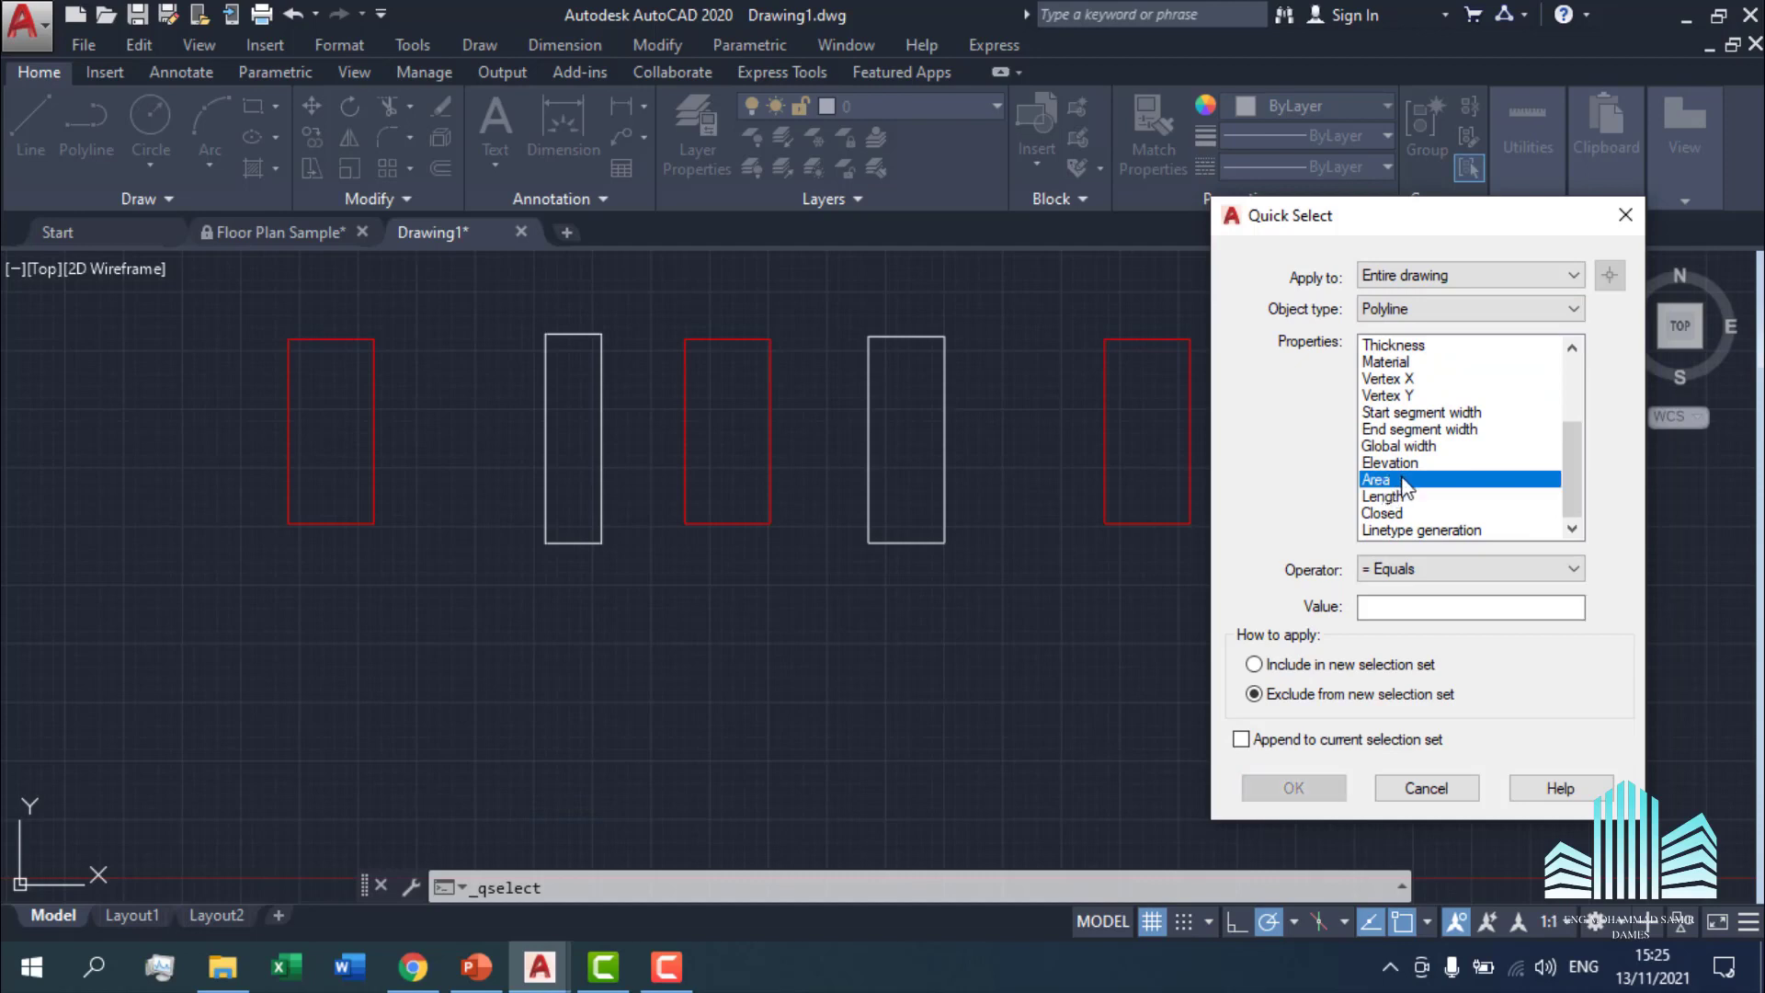
Select the polylines with an area Less than 285000, including them in a new selection set, and clear the selection.
left_click(1404, 573)
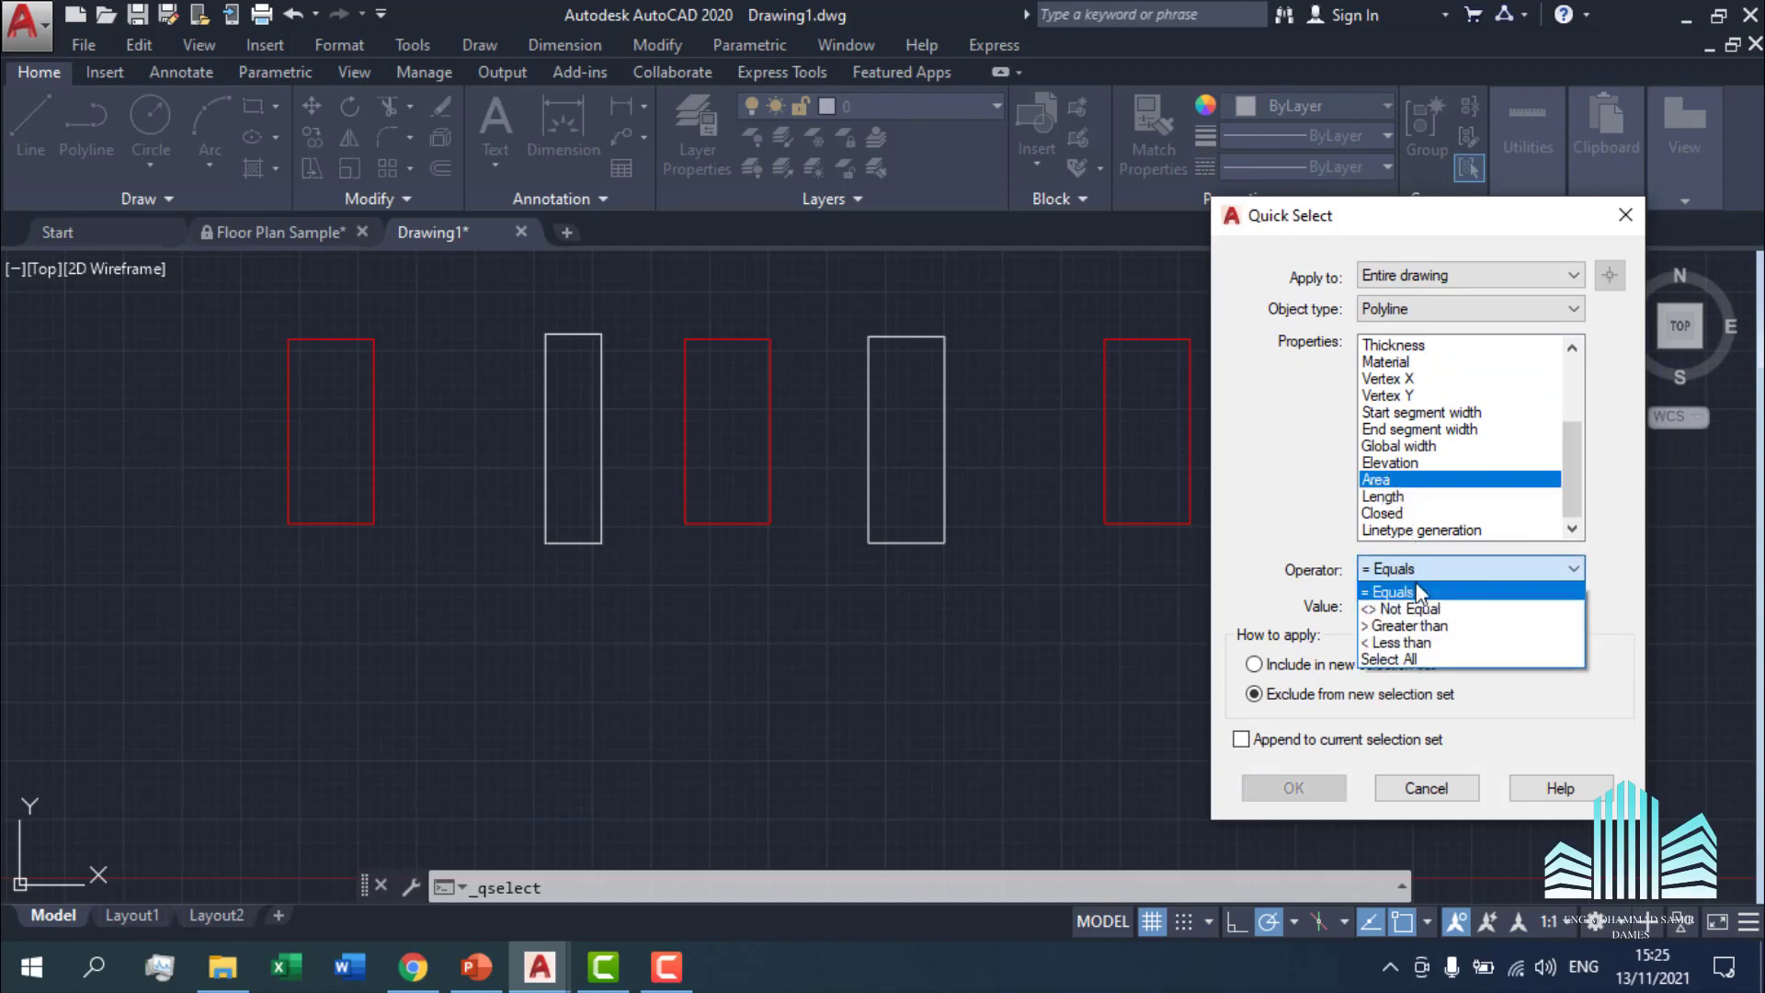
left_click(1404, 642)
left_click(1414, 607)
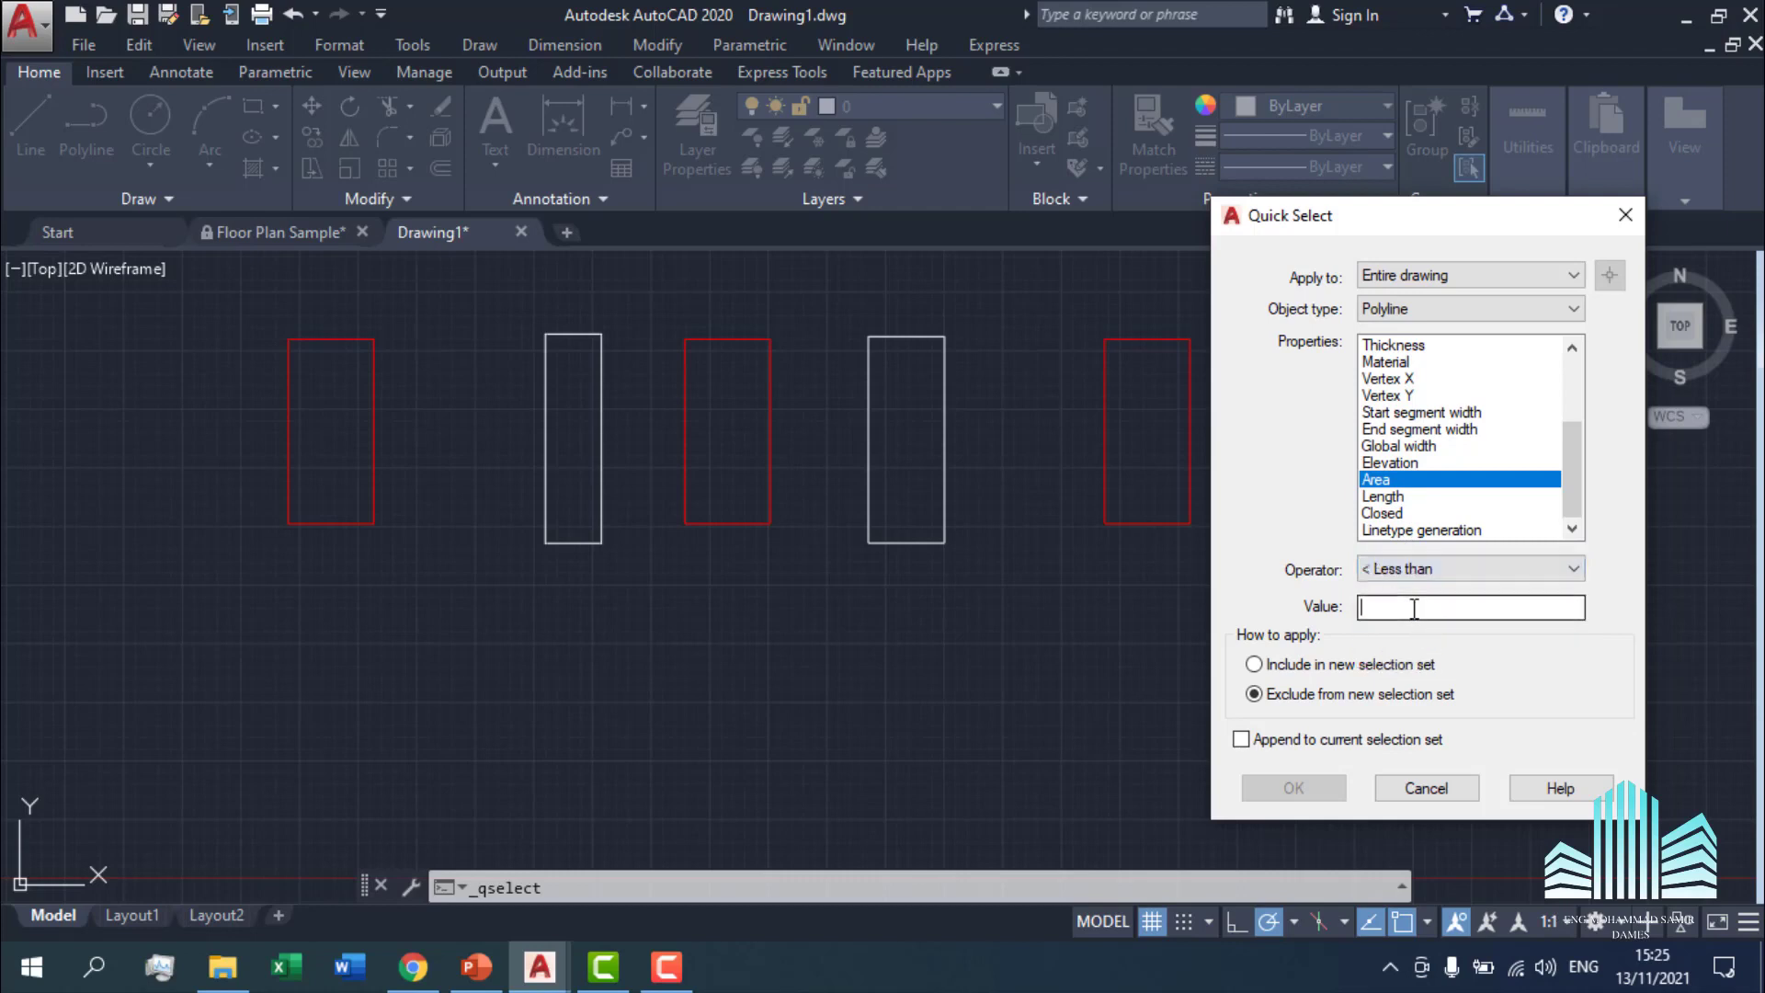
type("285000")
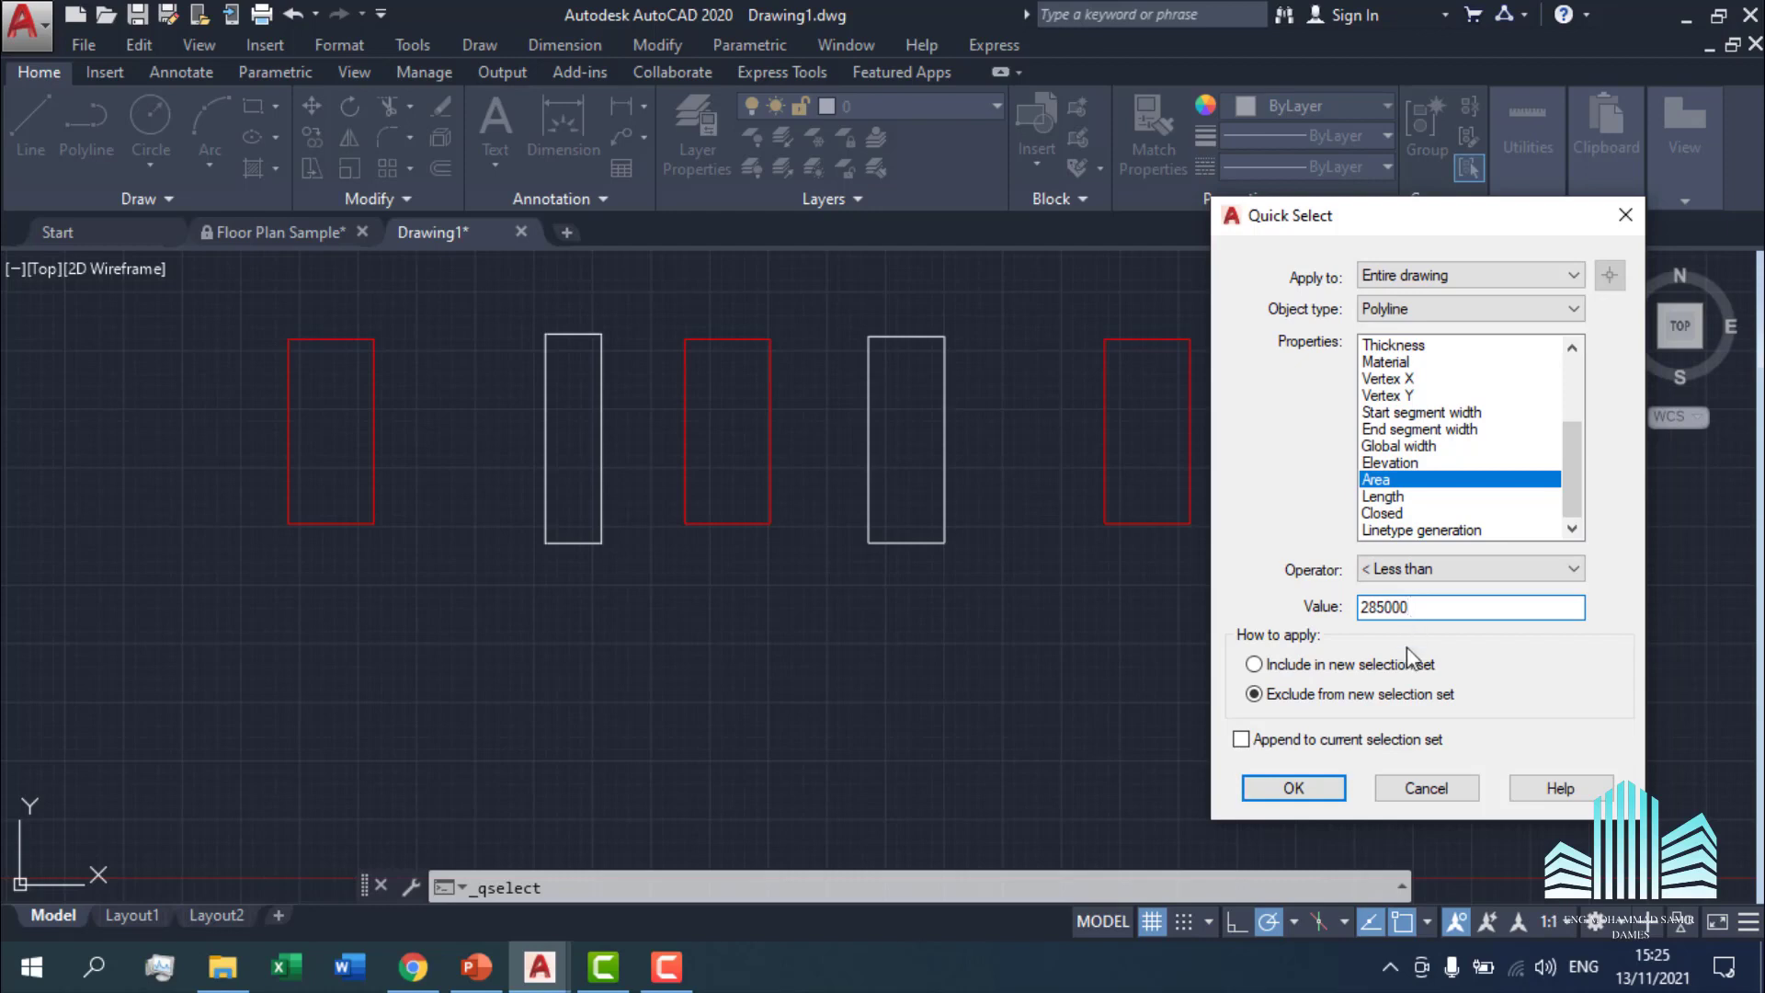
left_click(1323, 669)
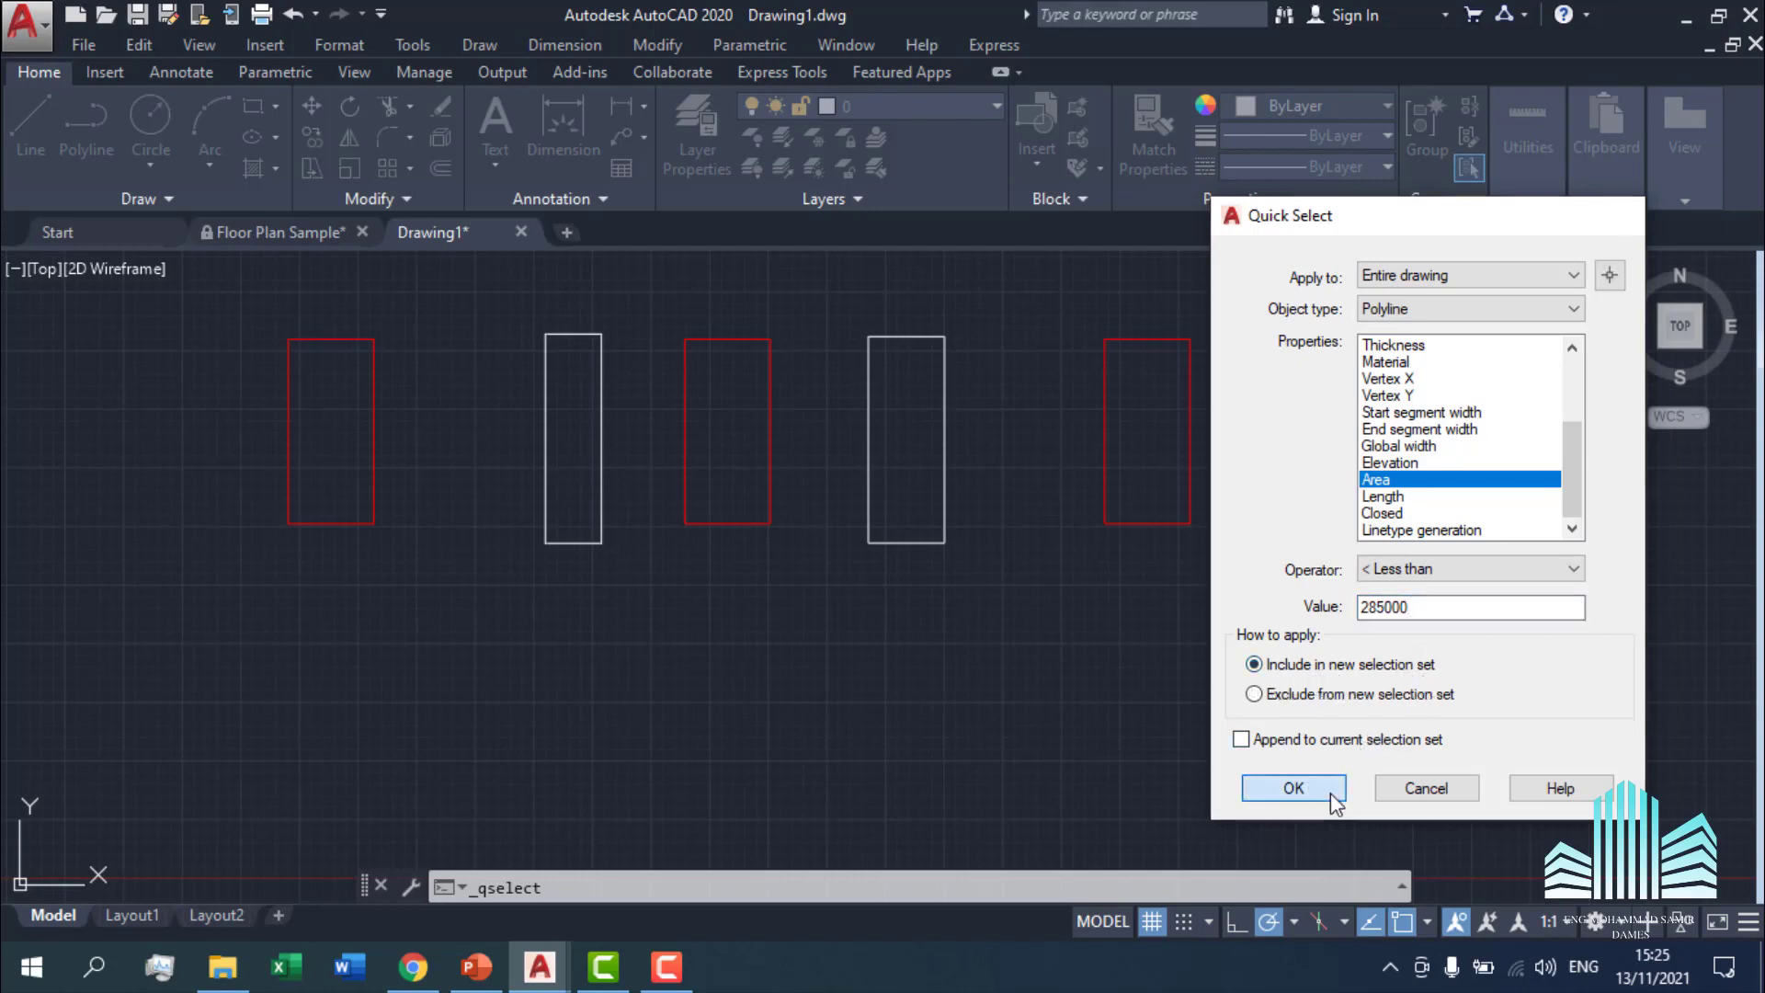
left_click(1293, 788)
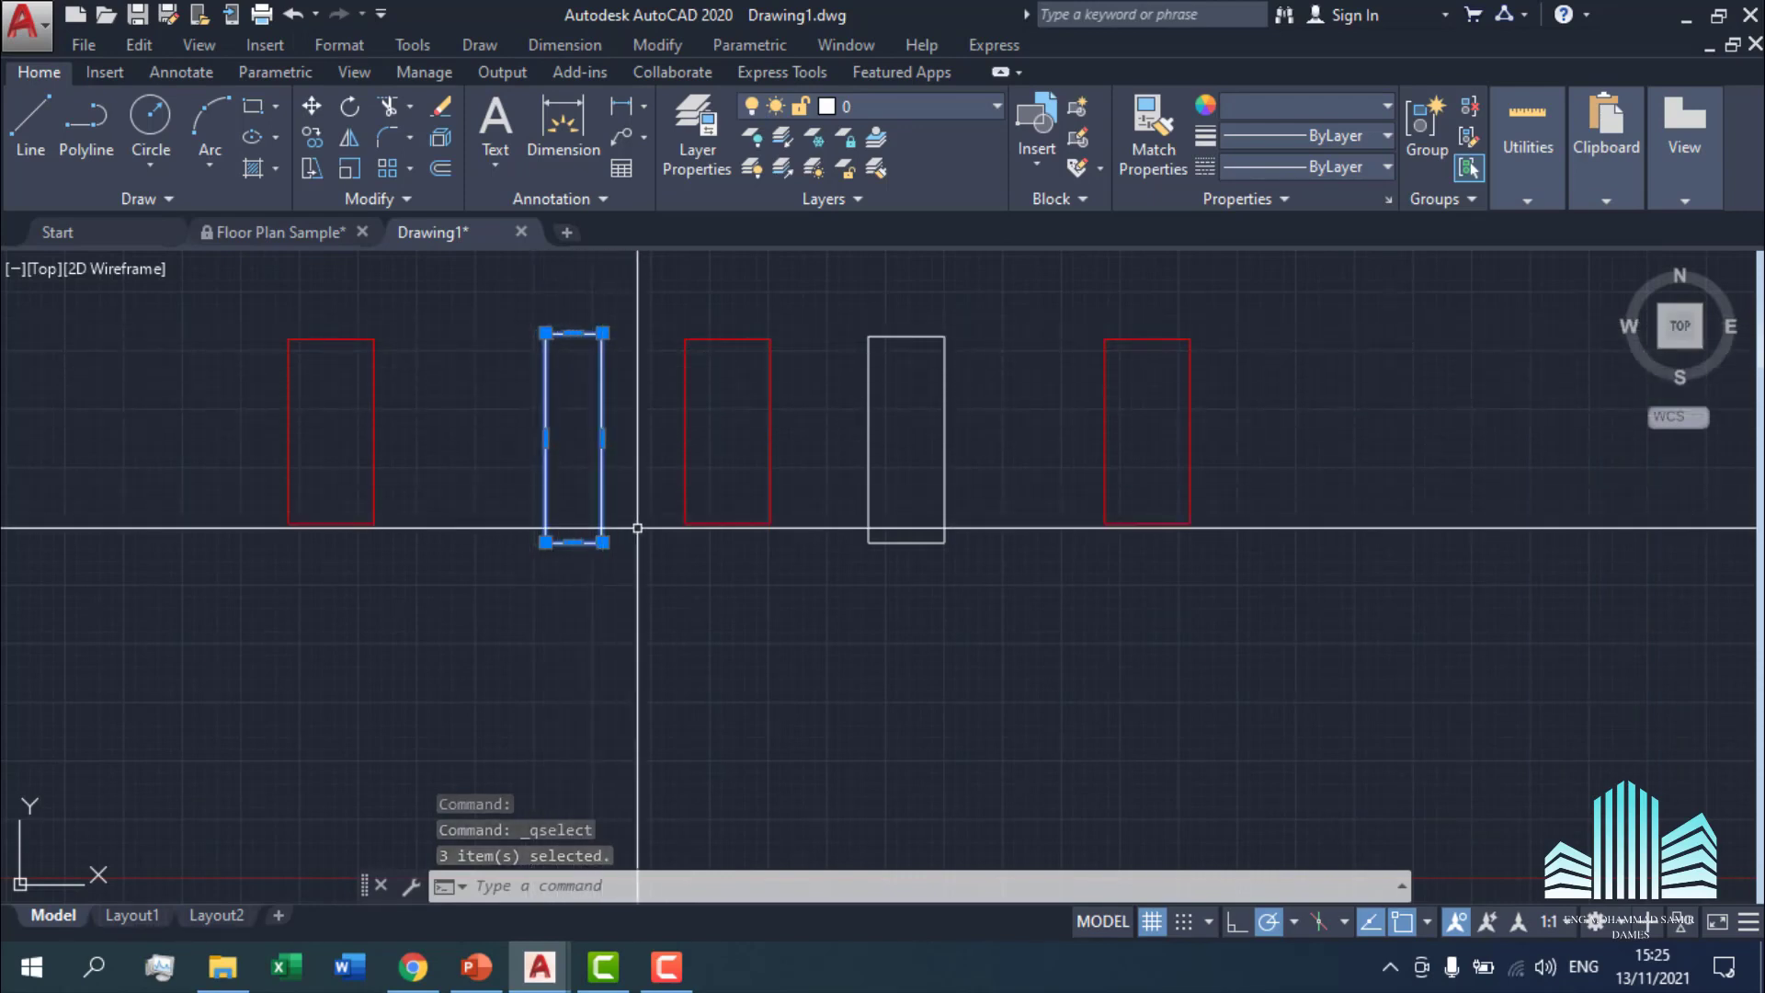
key("Escape")
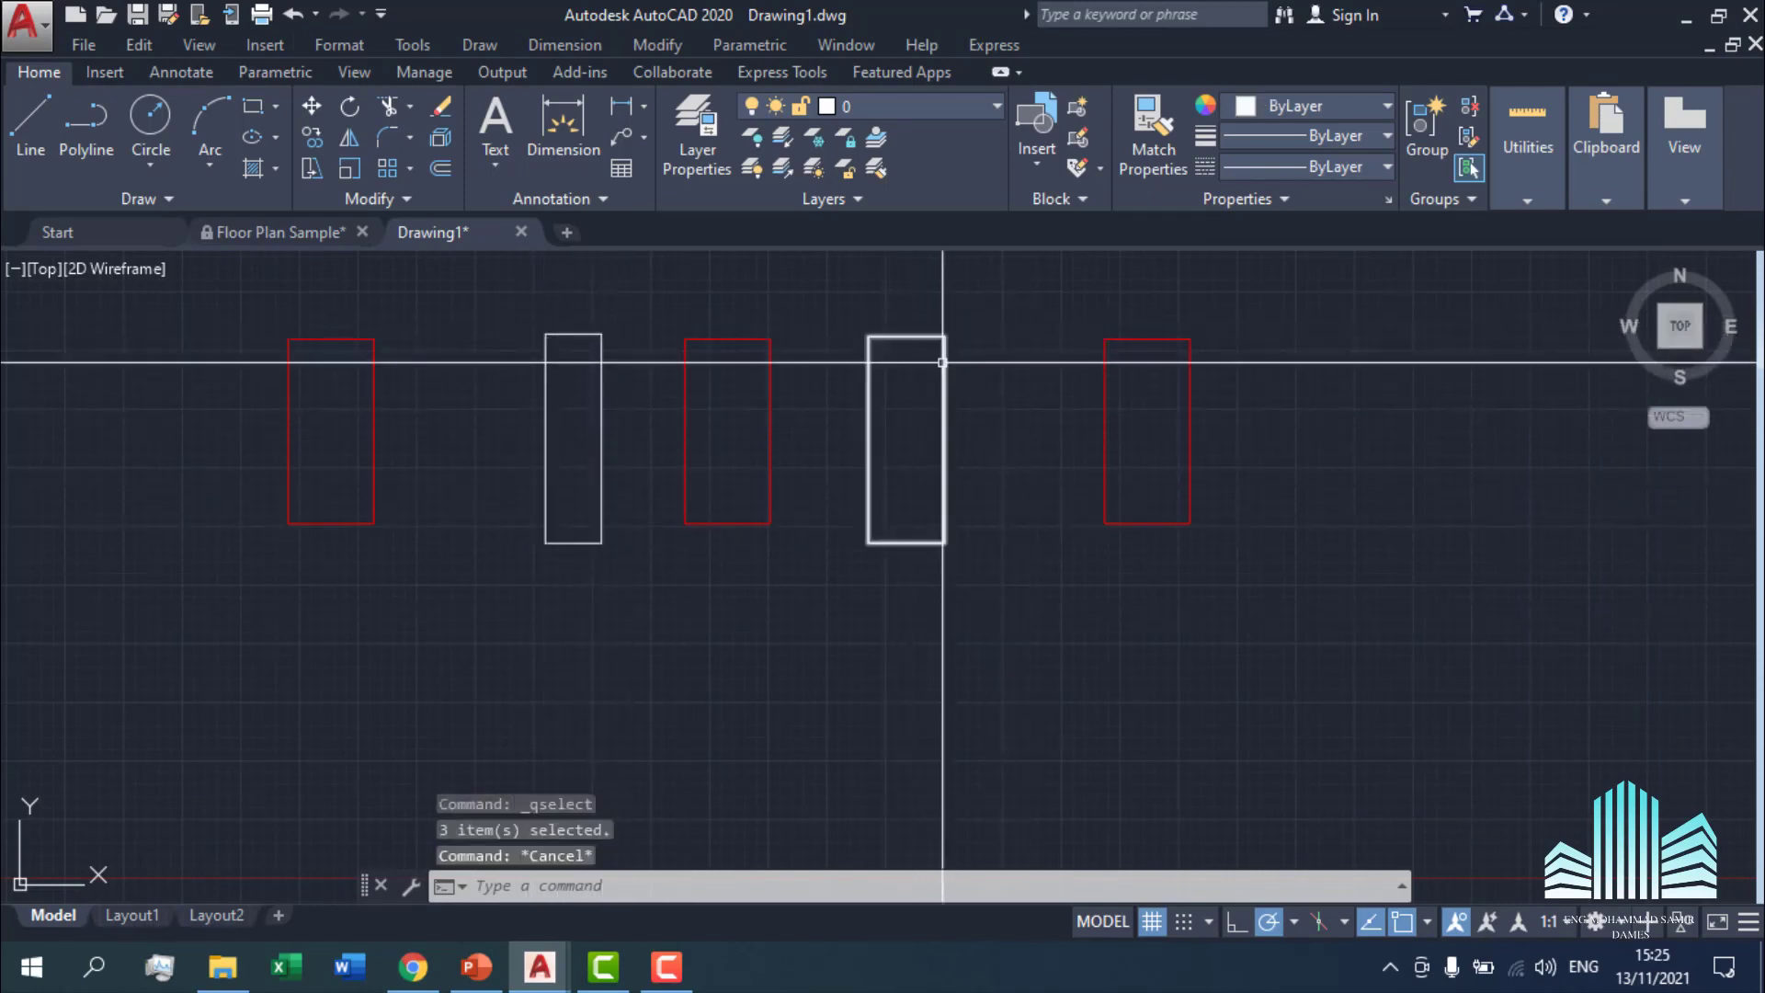
Measure the area of the wider white rectangle with the Area command's Object option.
type("area")
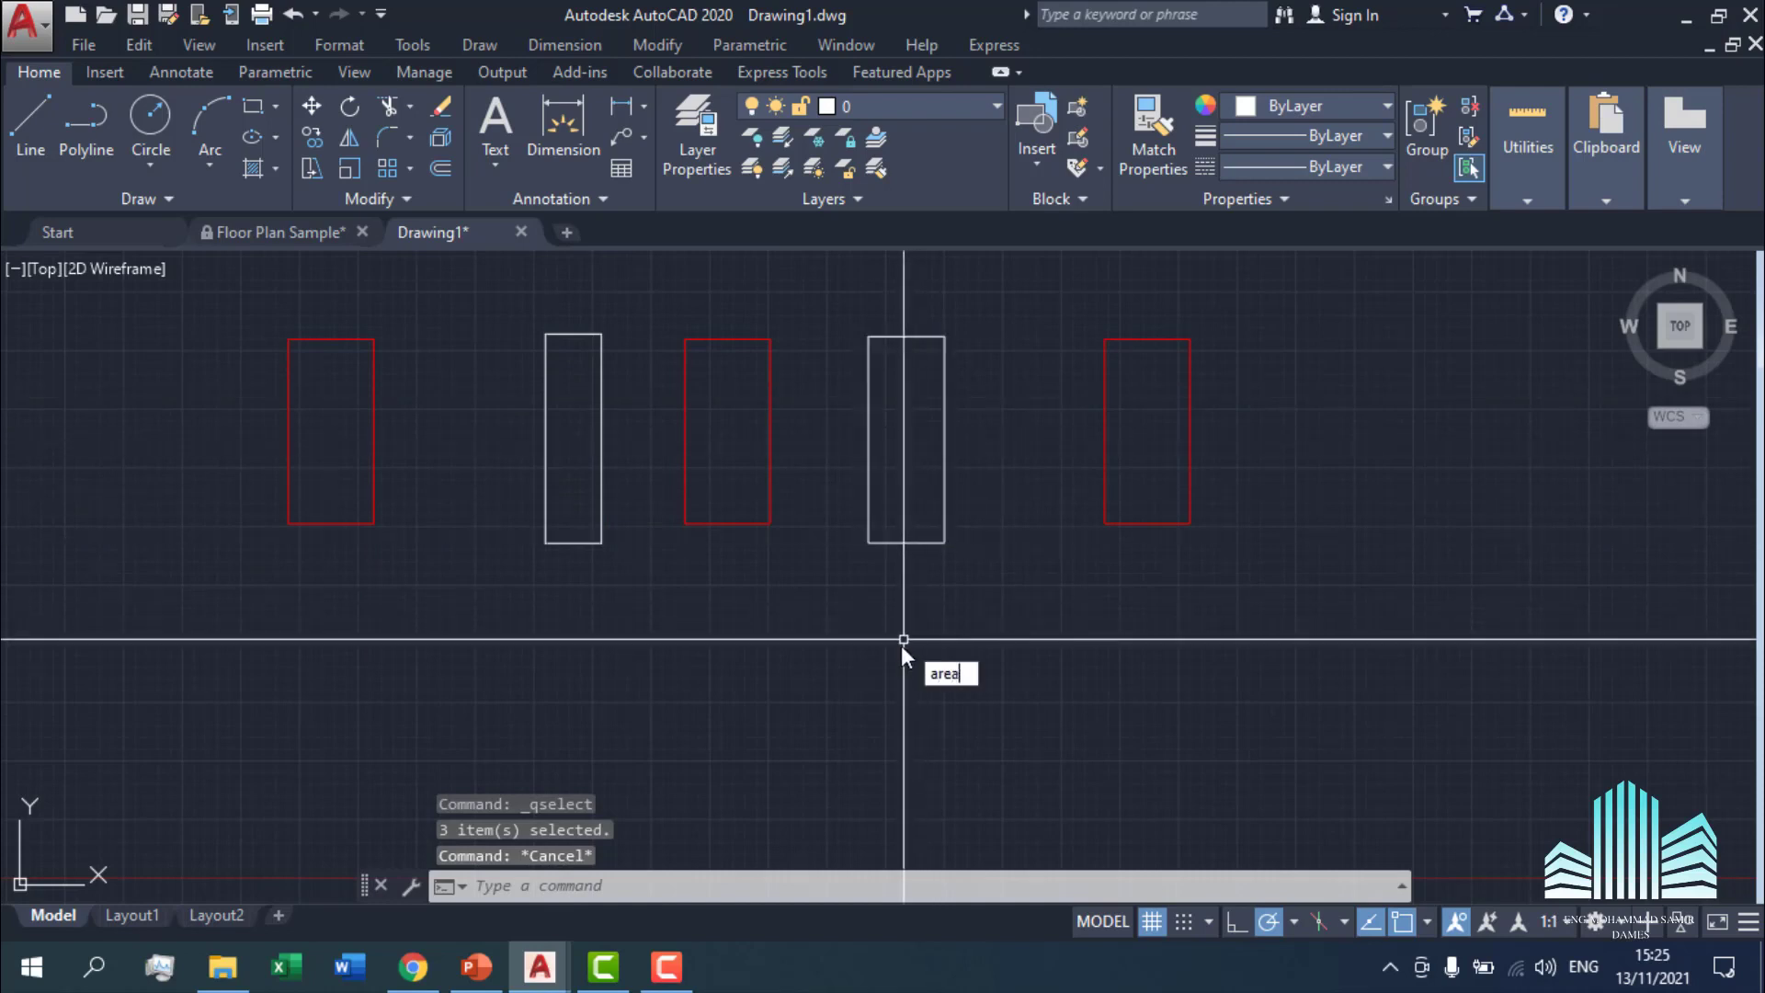
key("Return")
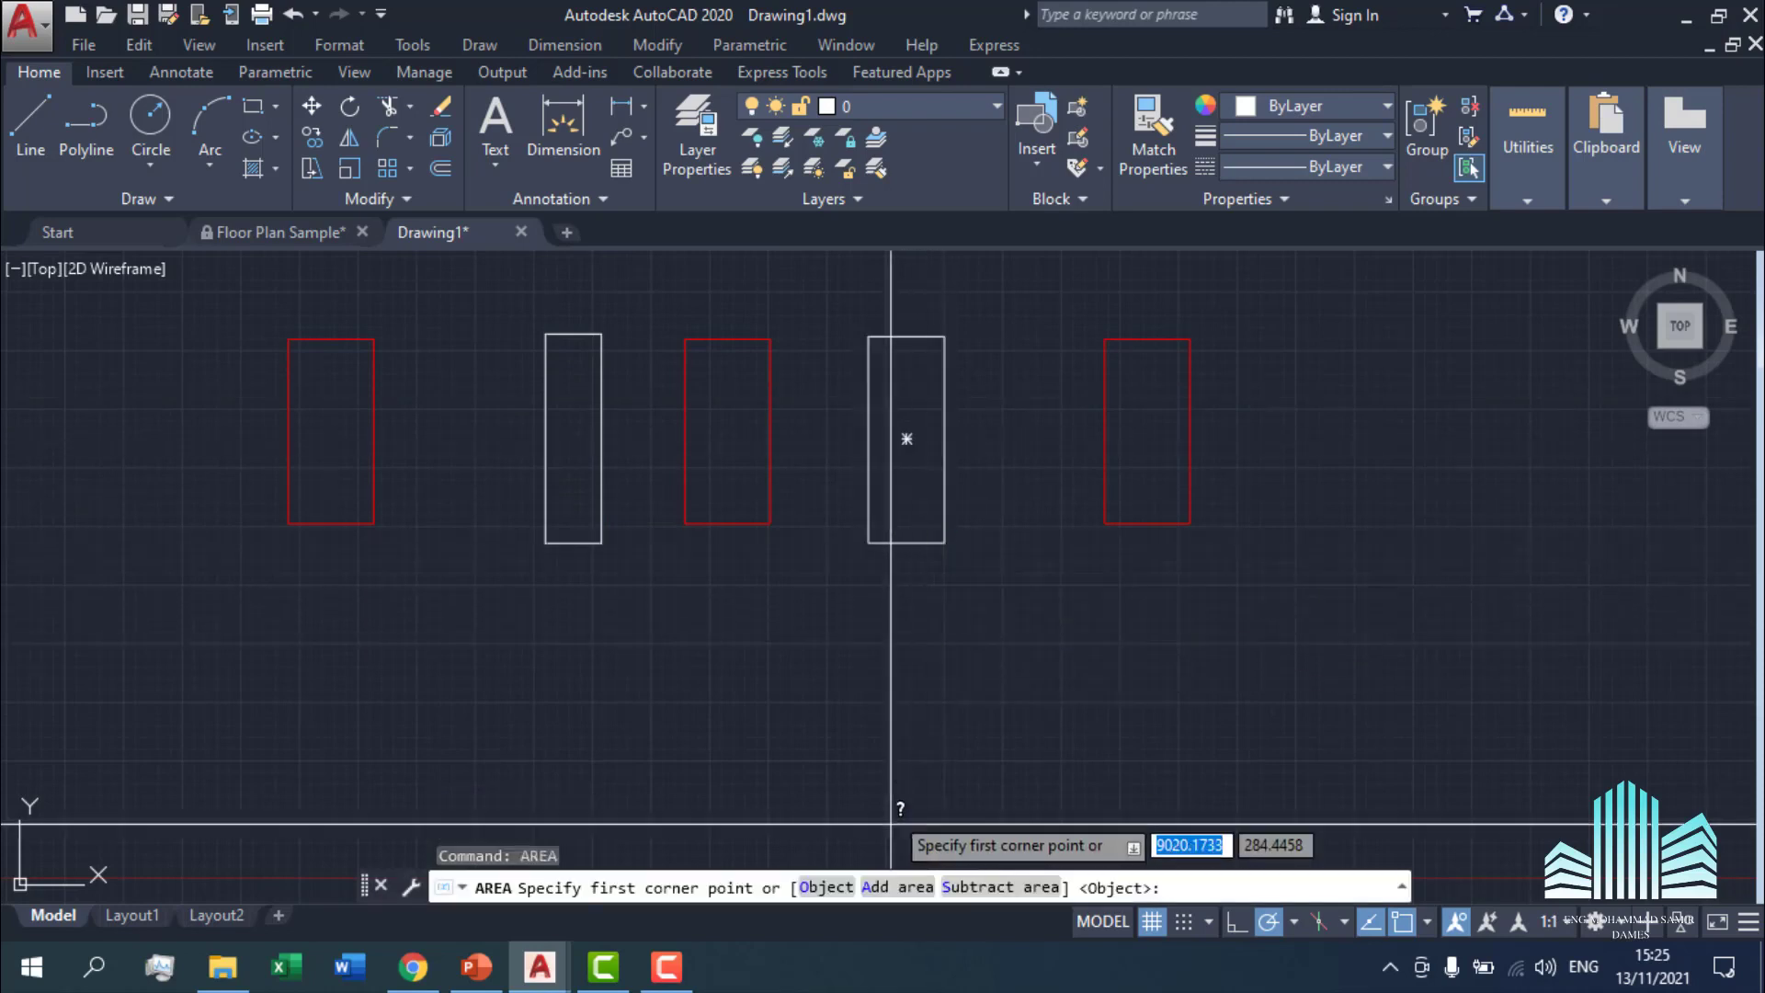
type("o")
key("Return")
left_click(942, 534)
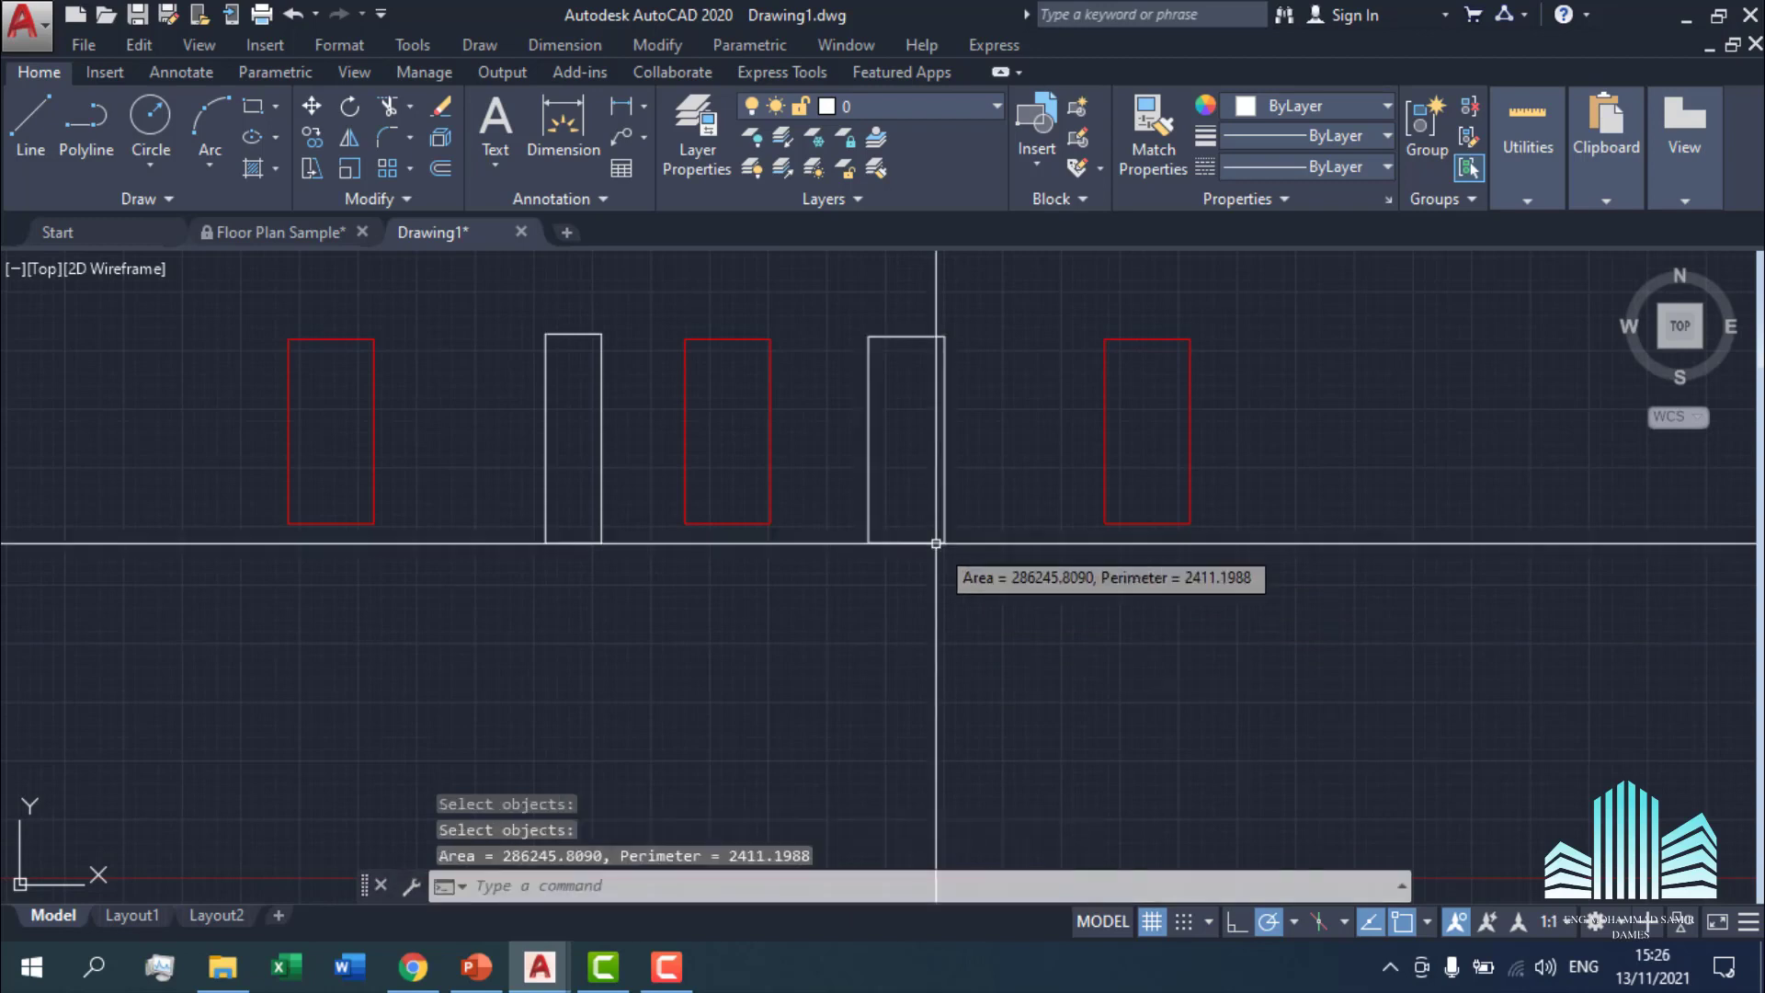
key("Escape")
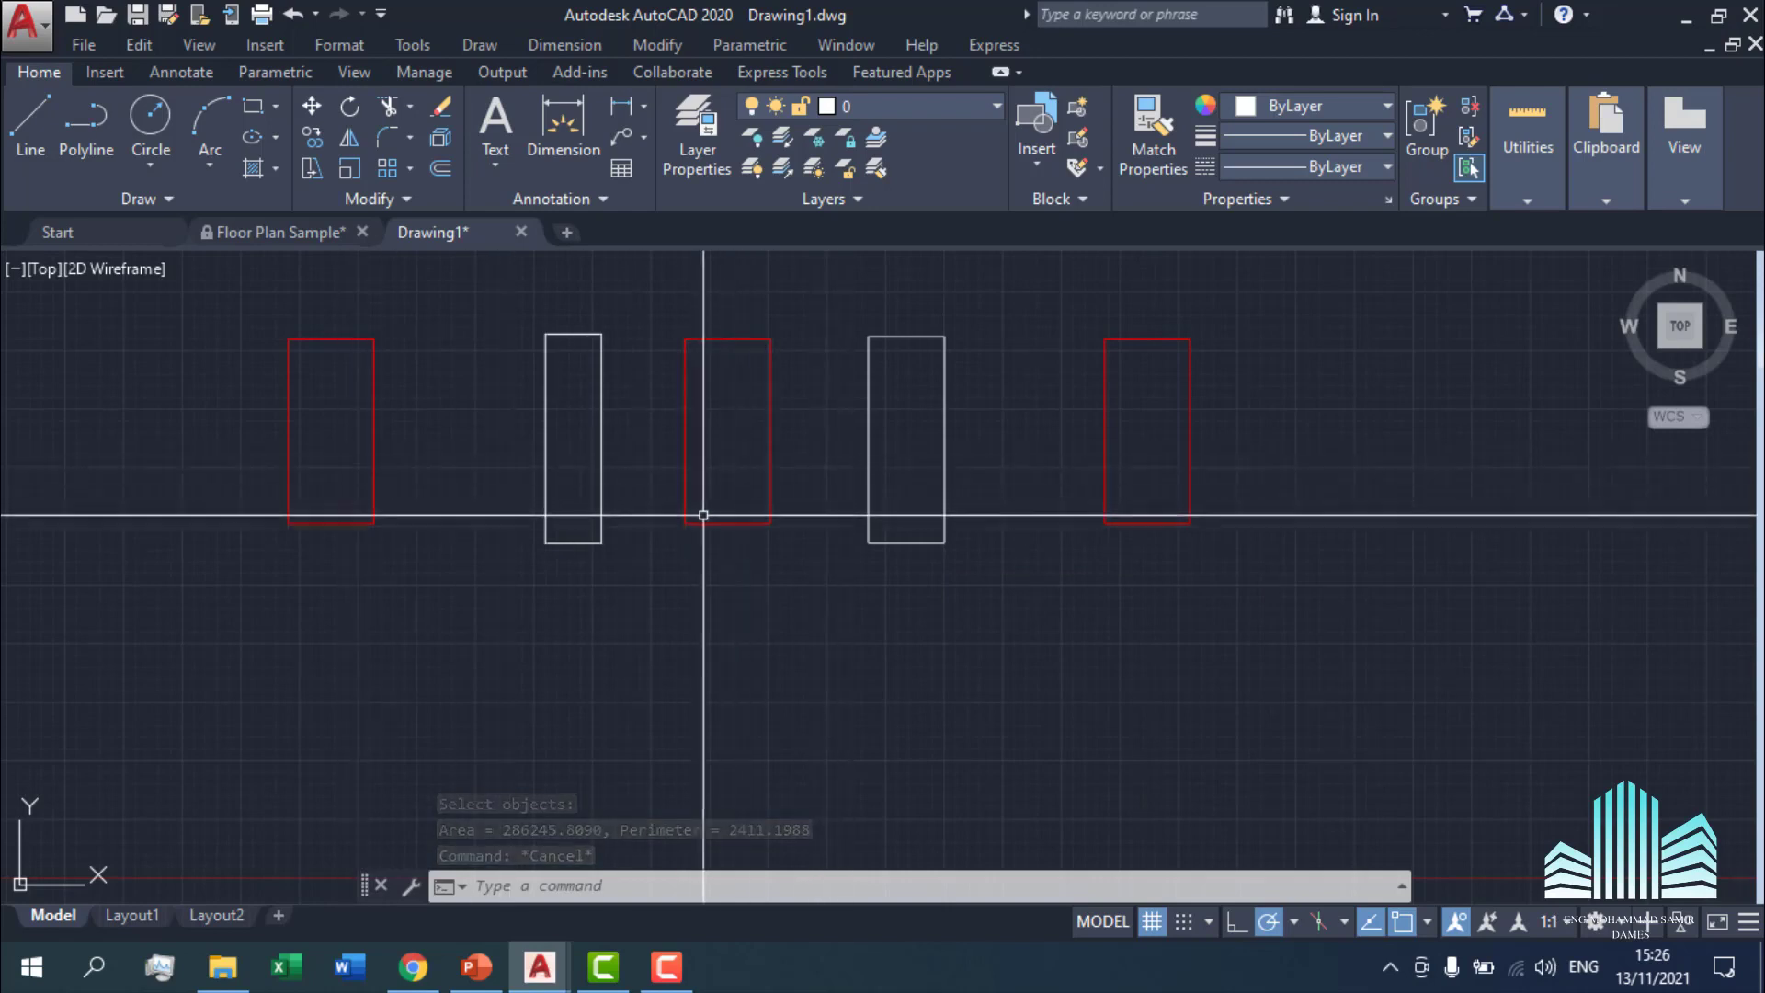
Select the narrow white rectangle with a crossing window and clear the selection.
left_click(611, 267)
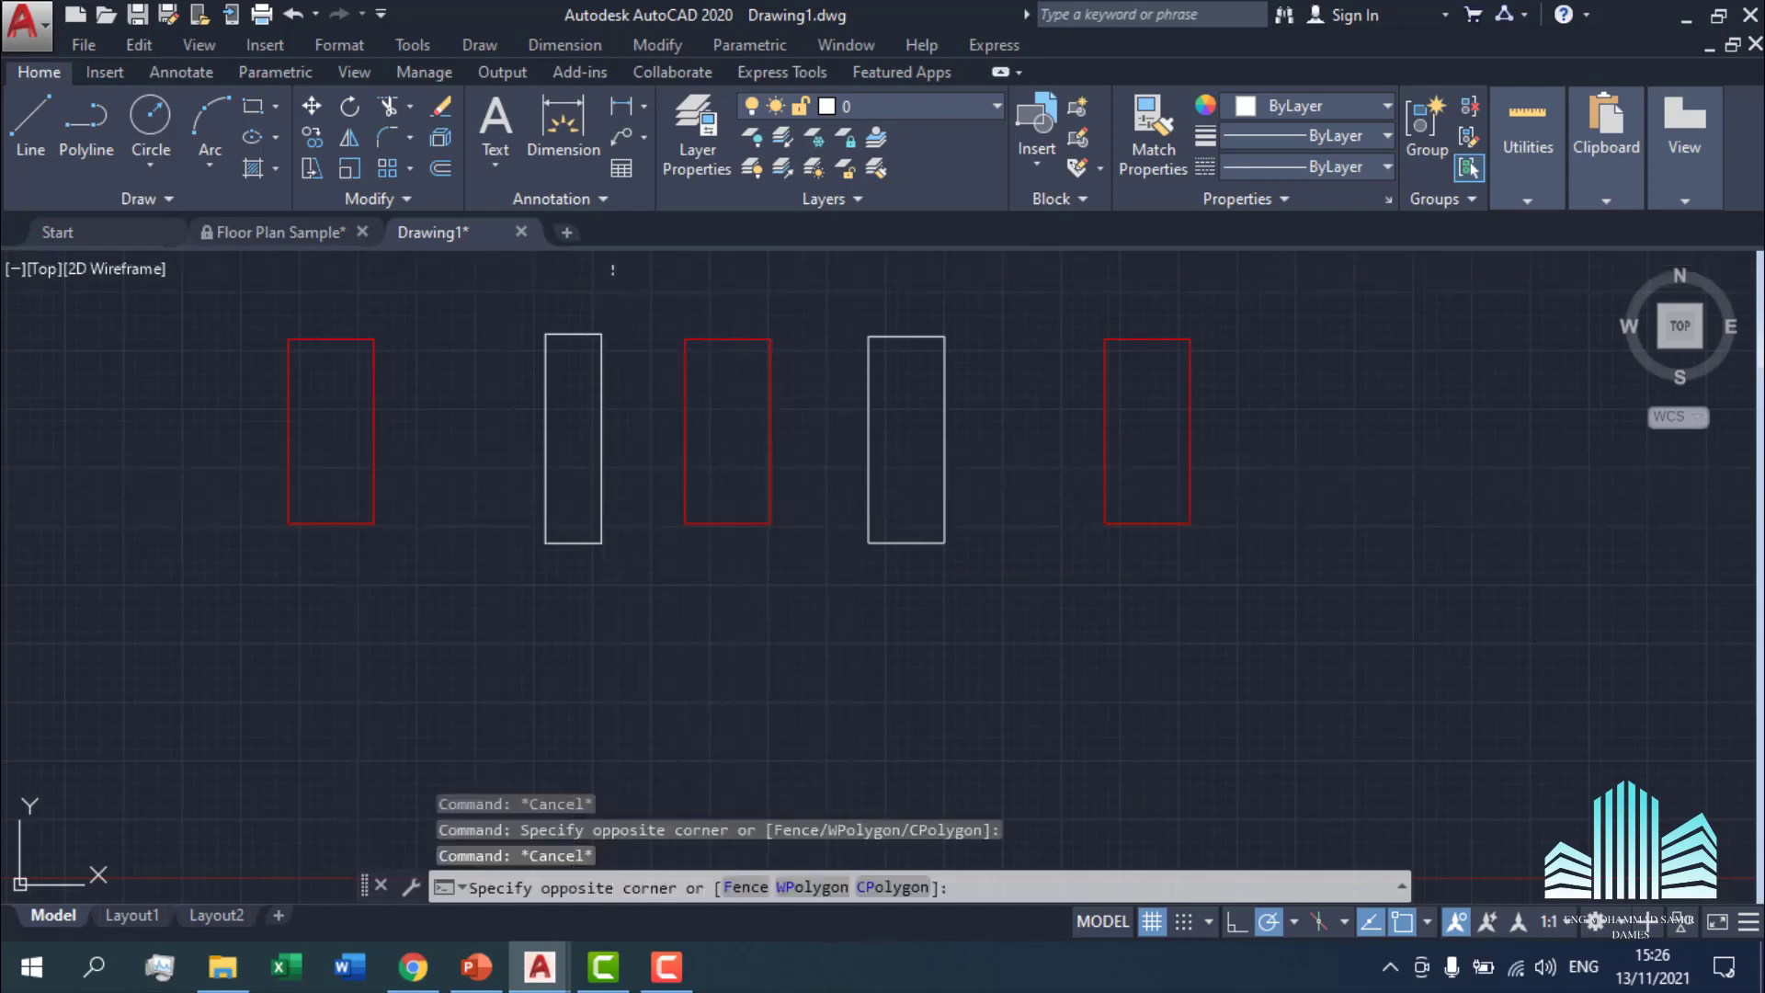
left_click(426, 628)
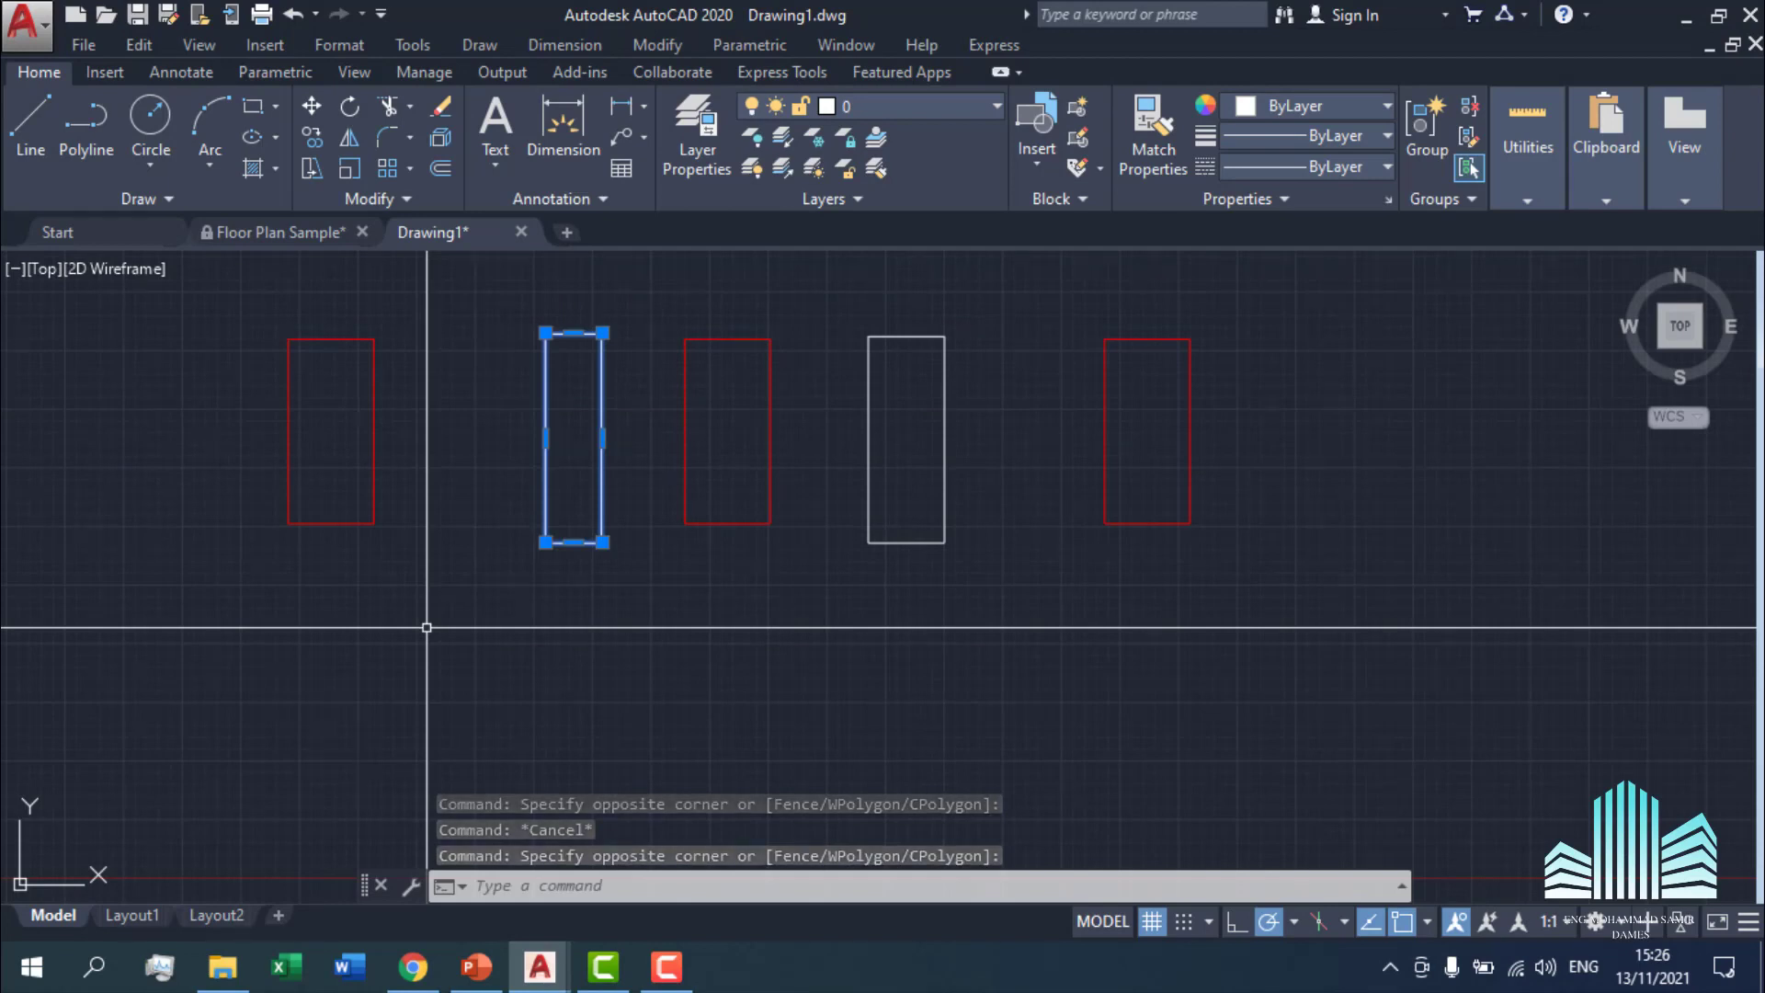
key("Escape")
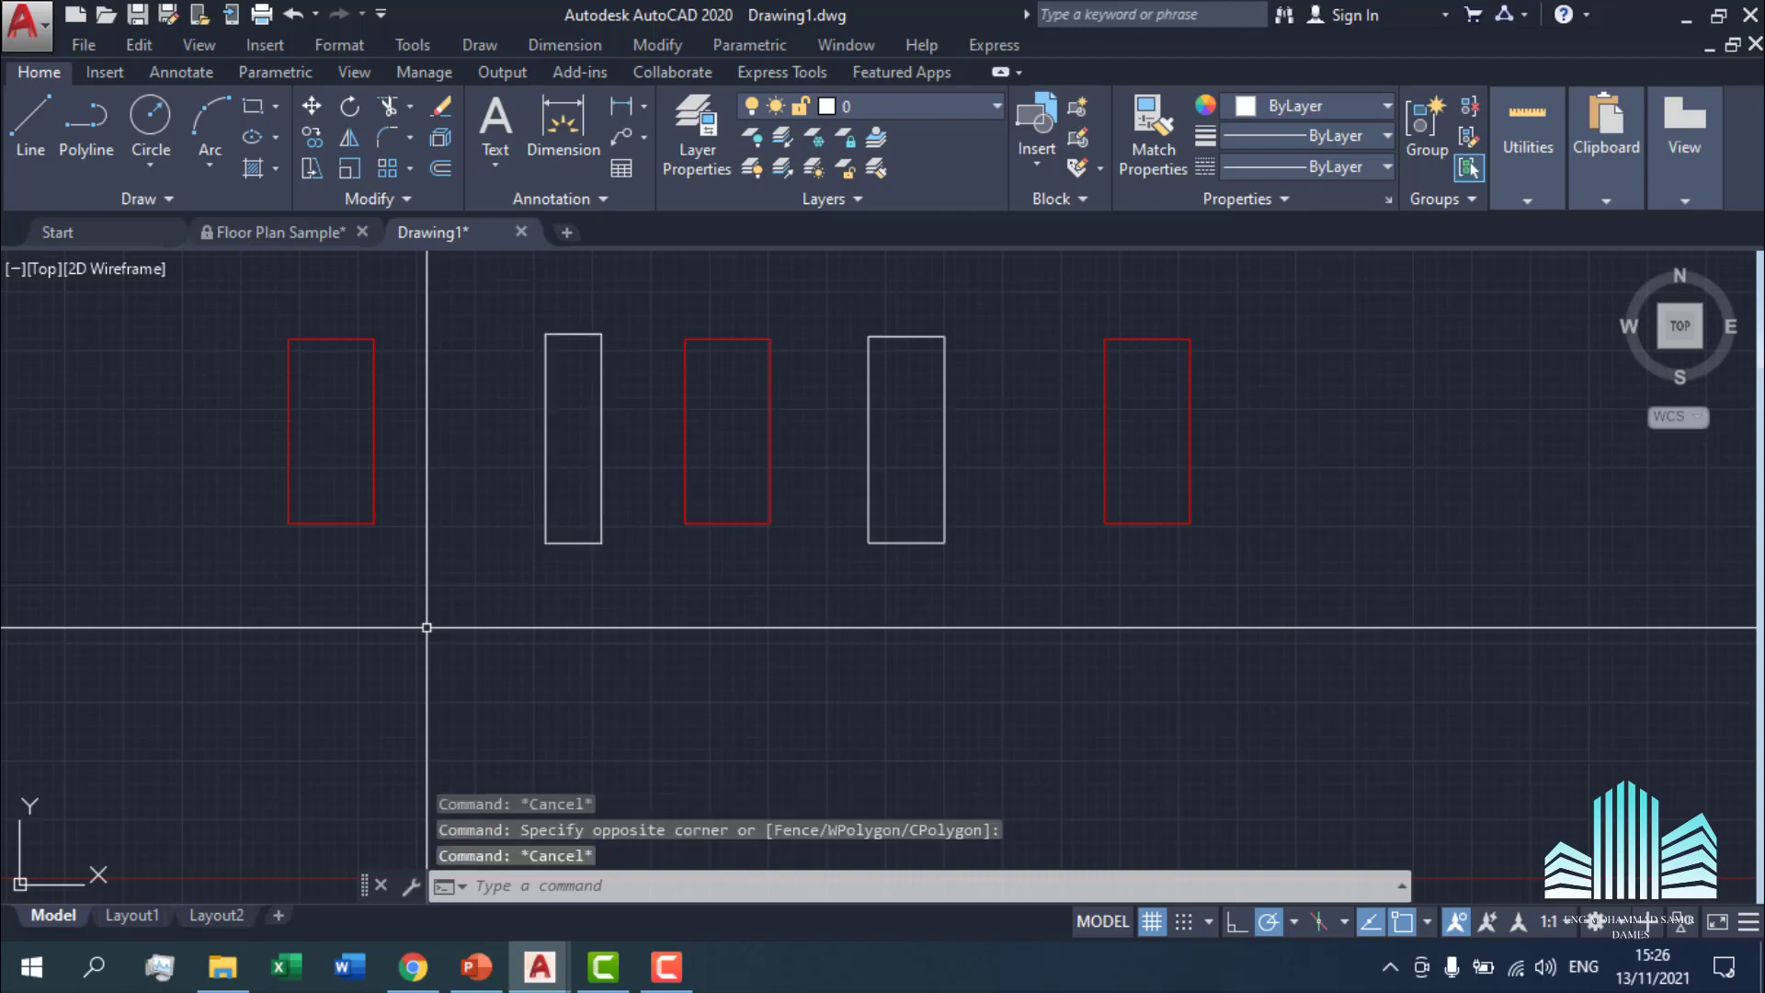